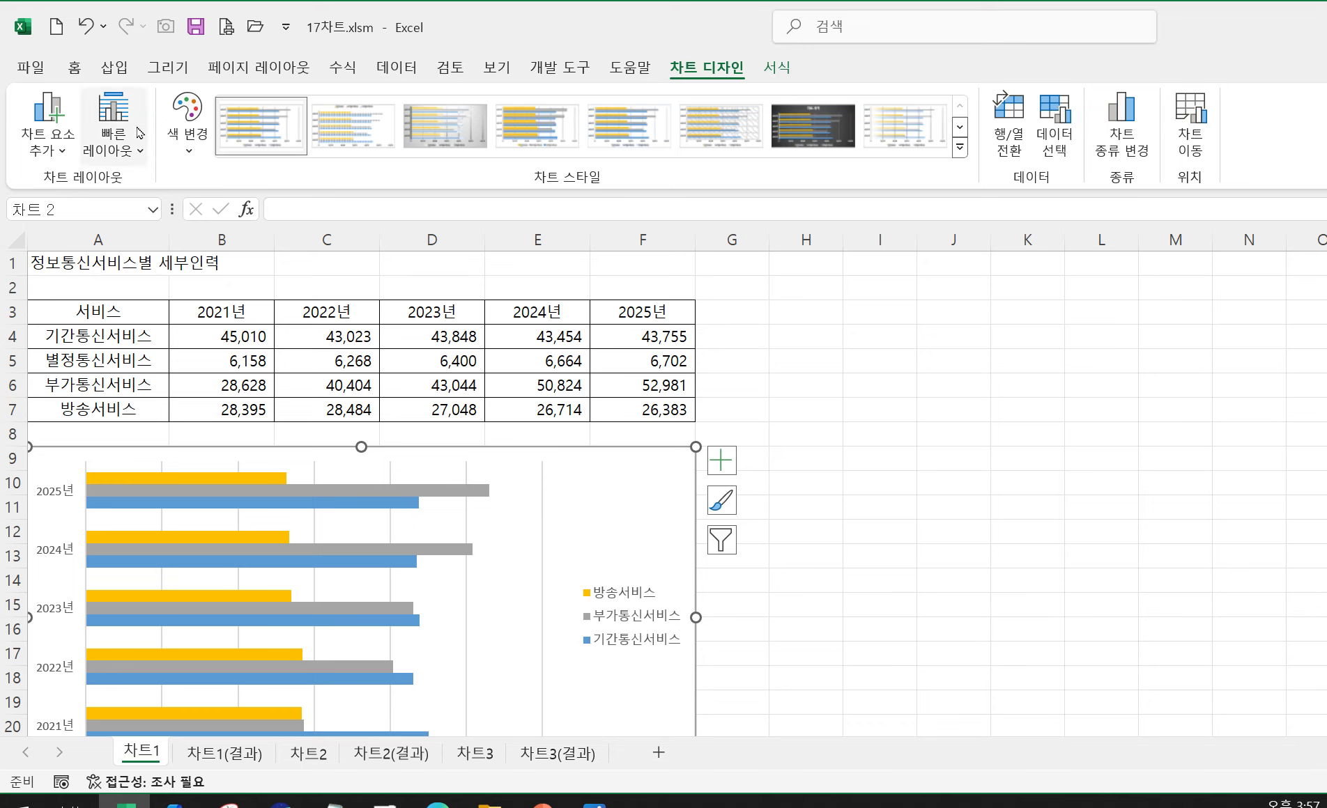
Undo the last chart change and remove the 별정통신서비스 series from the chart's source data on the 차트1 sheet
click(85, 27)
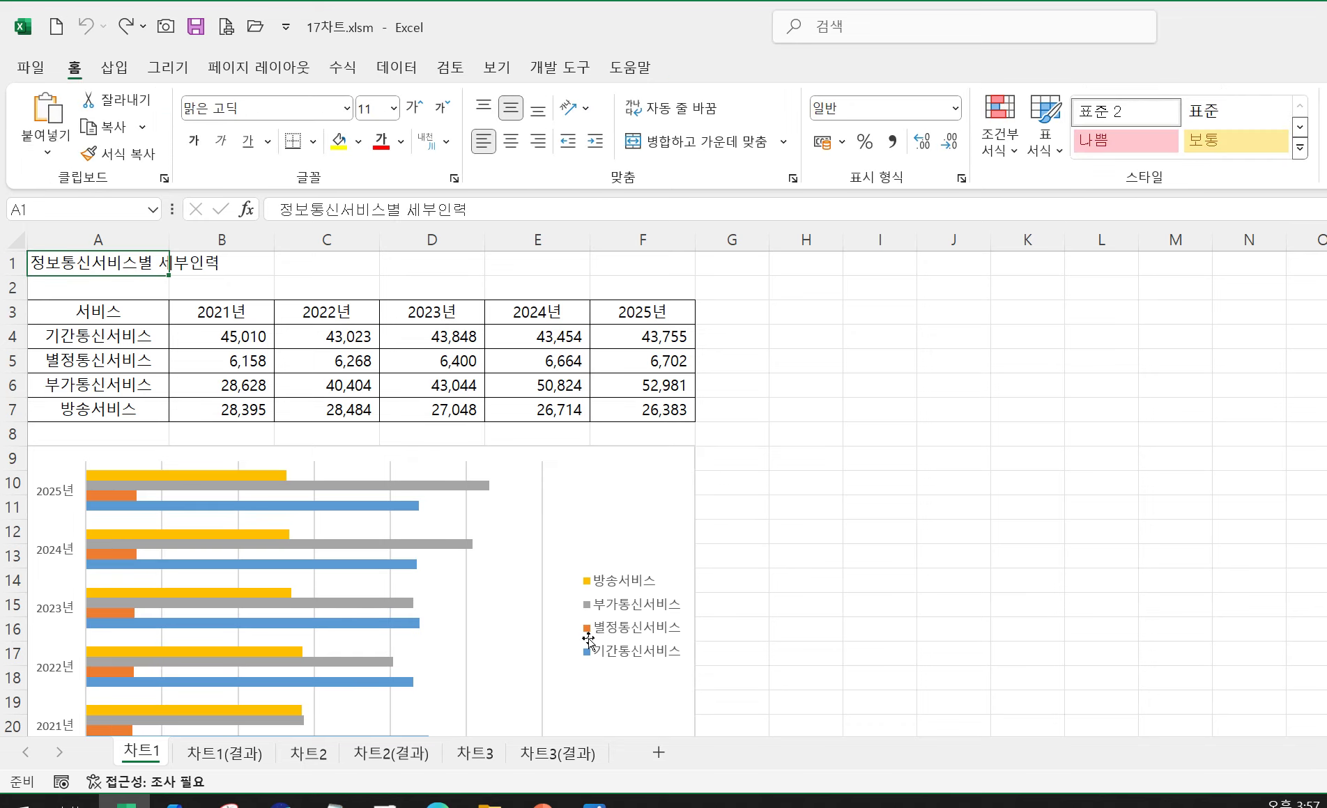
click(123, 495)
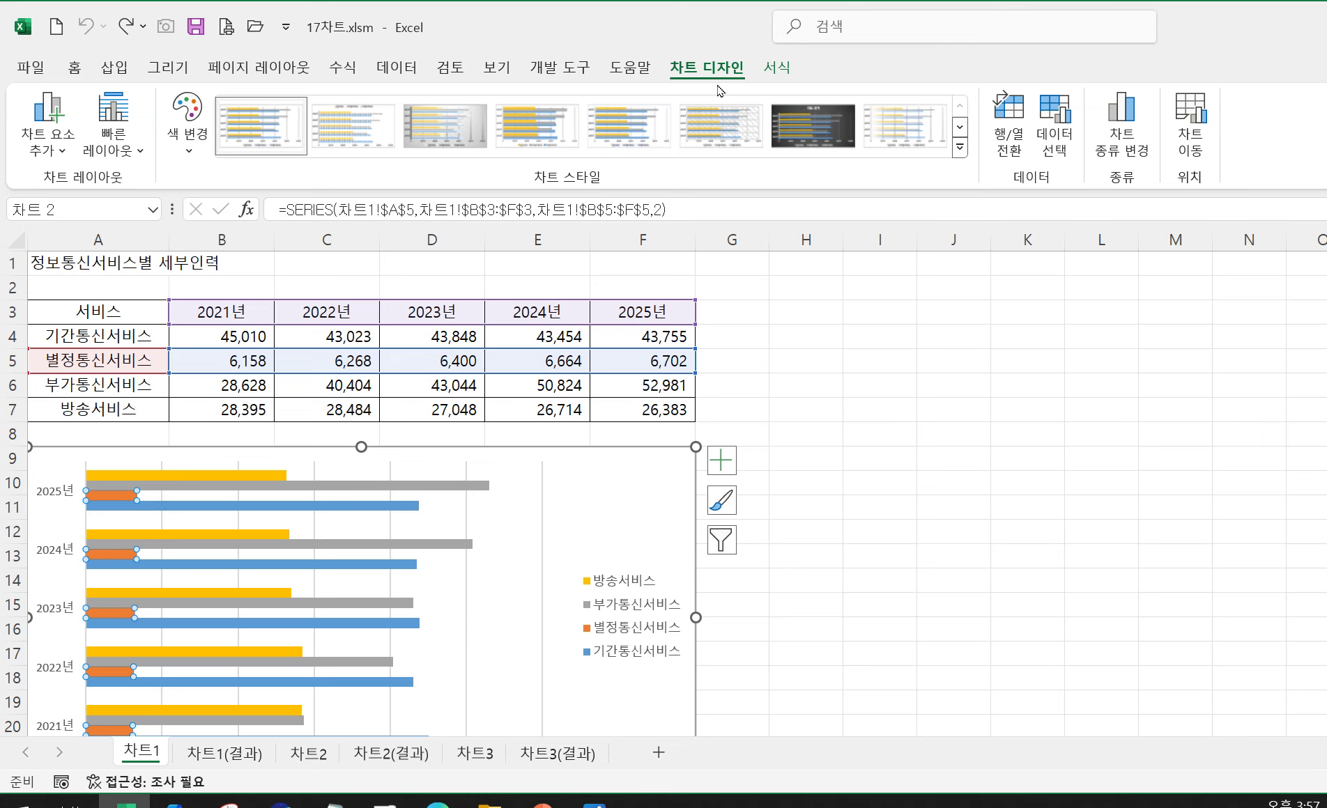
click(1053, 128)
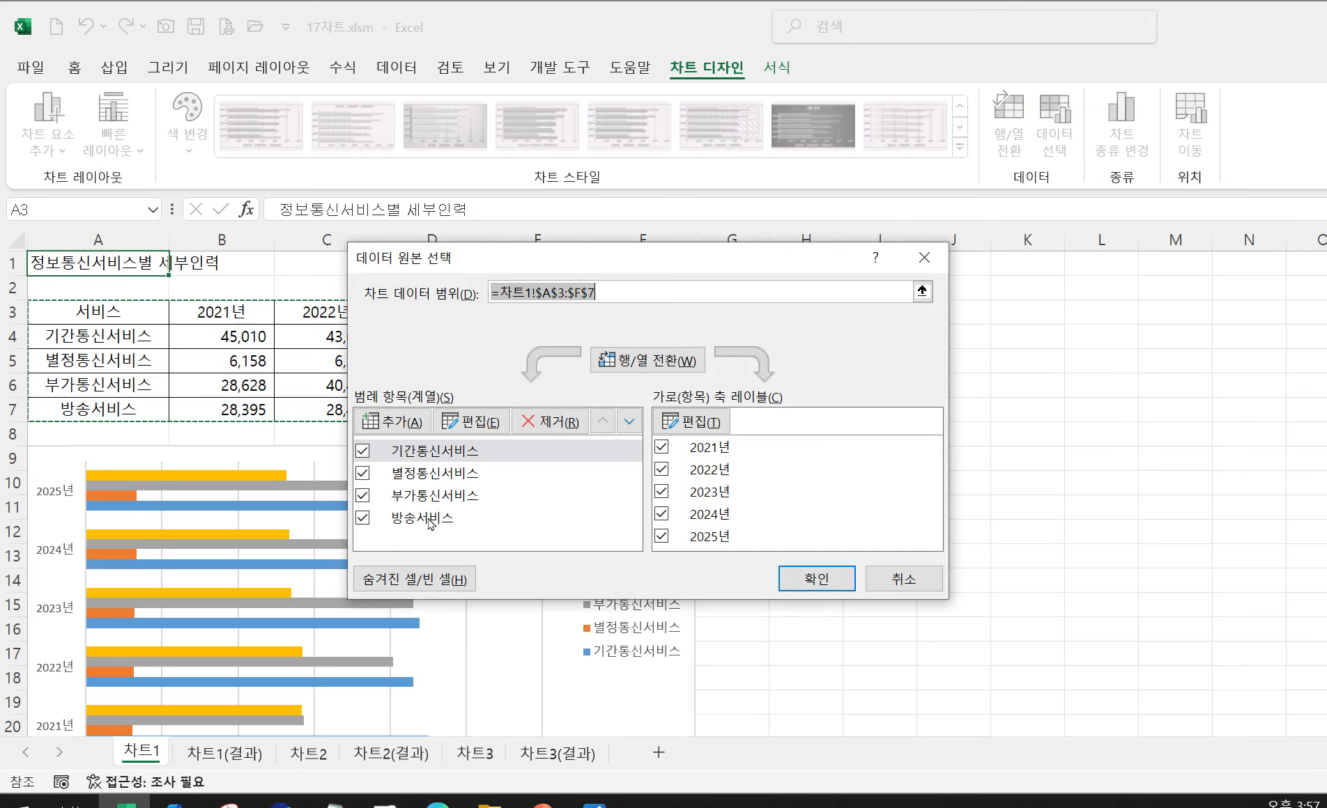
click(427, 474)
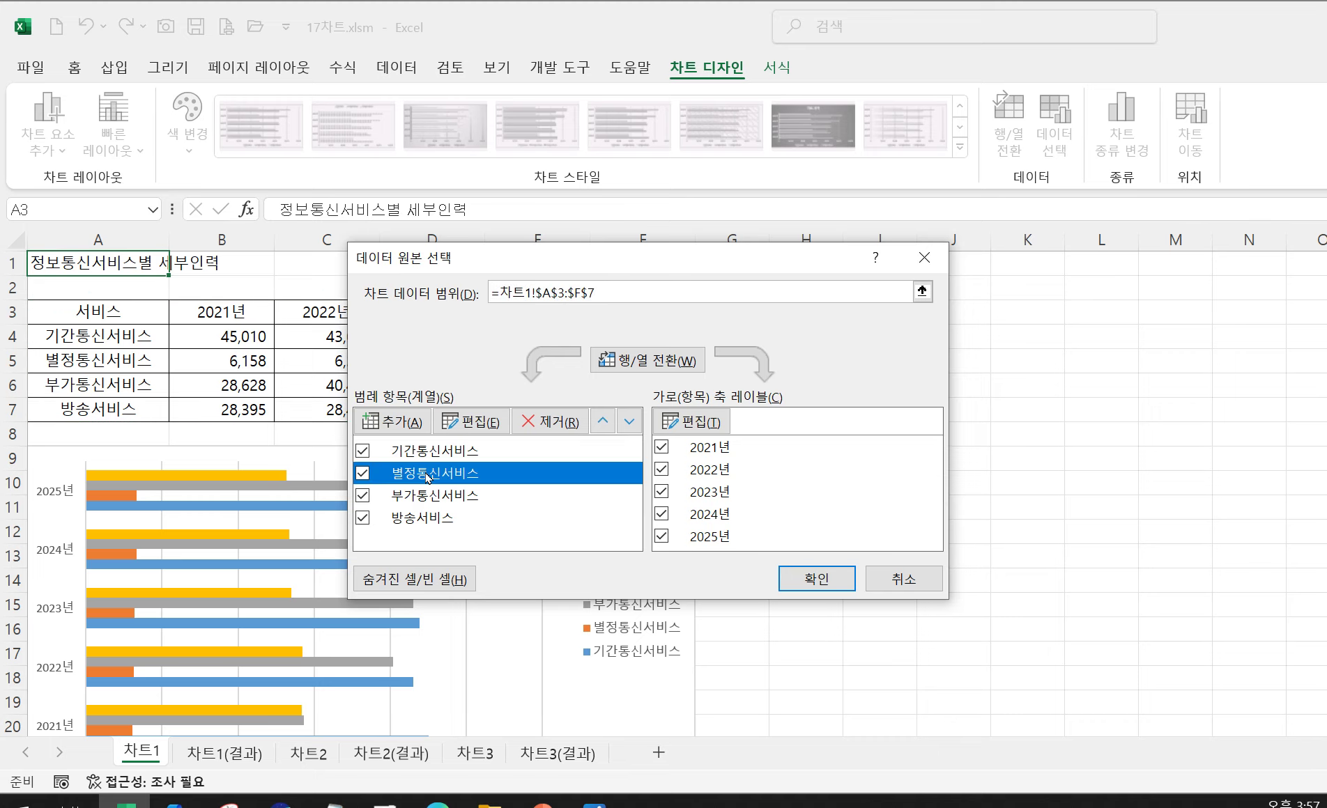
click(558, 424)
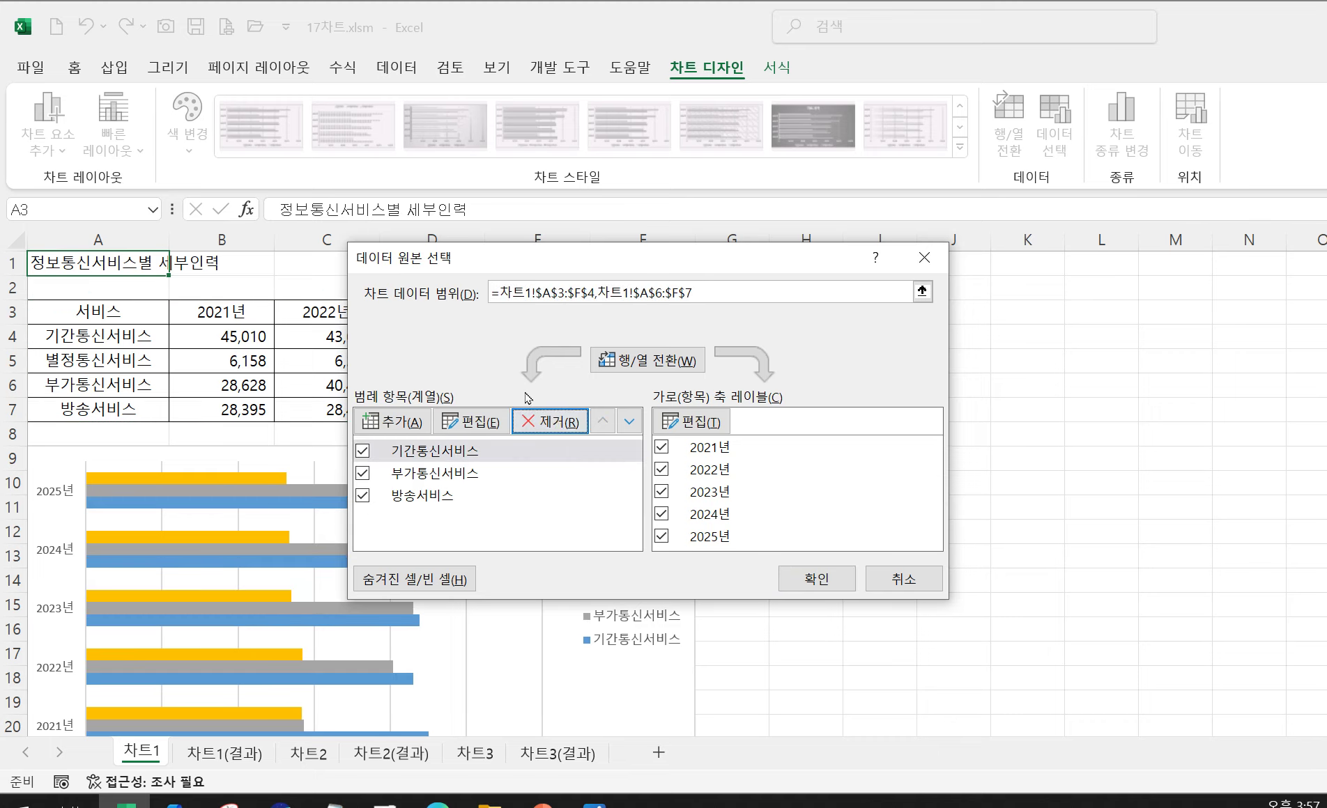
click(805, 585)
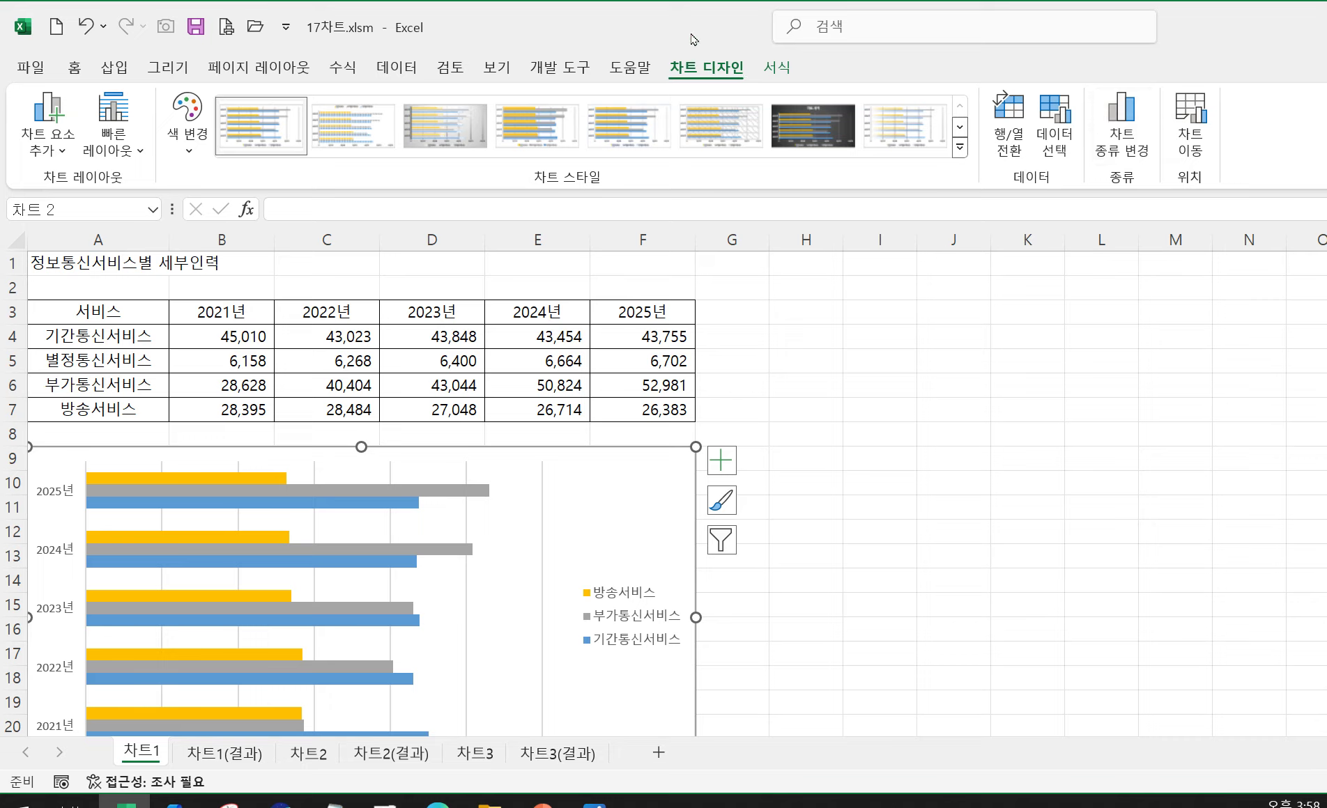
Change the chart type to stacked column (누적 세로 막대형), as the exercise photo instructs, keeping the years on the horizontal axis
click(1118, 140)
drag(758, 105, 546, 113)
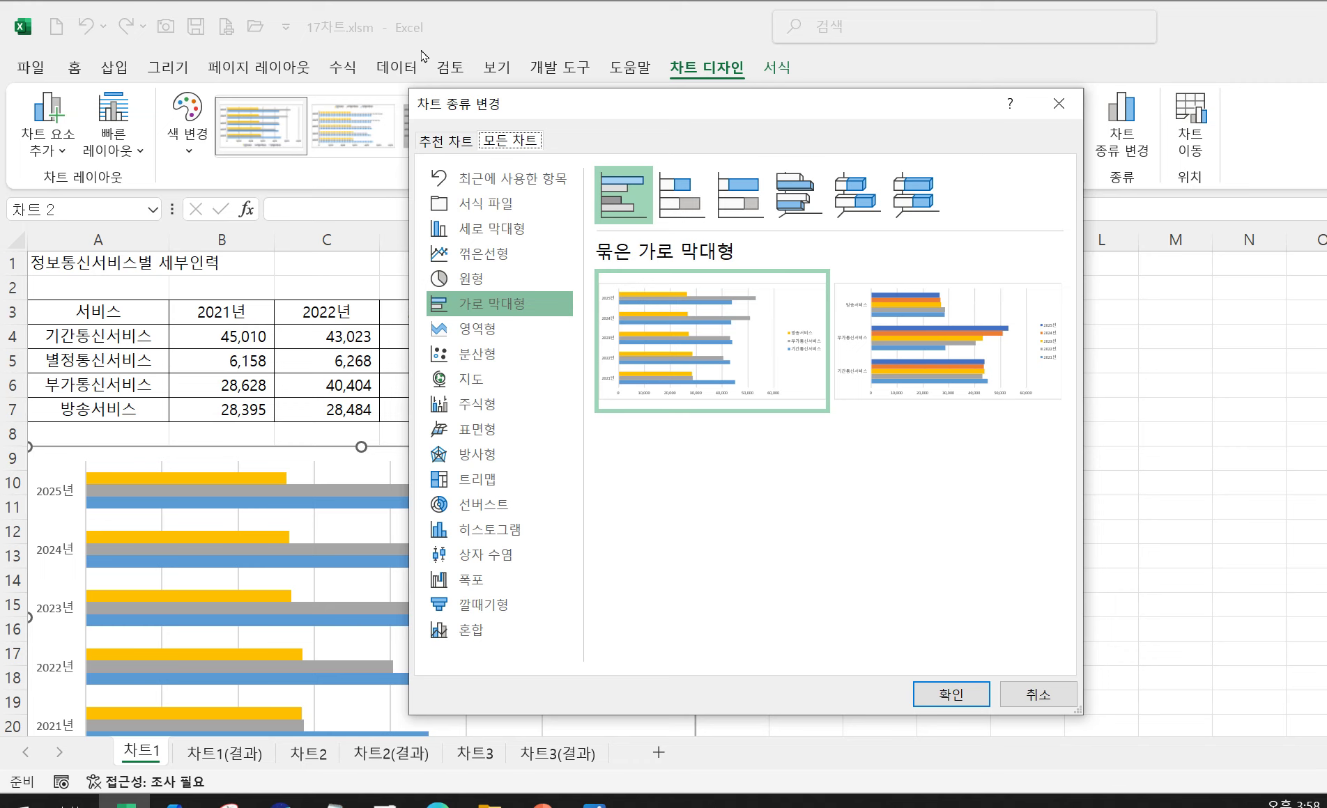
click(478, 229)
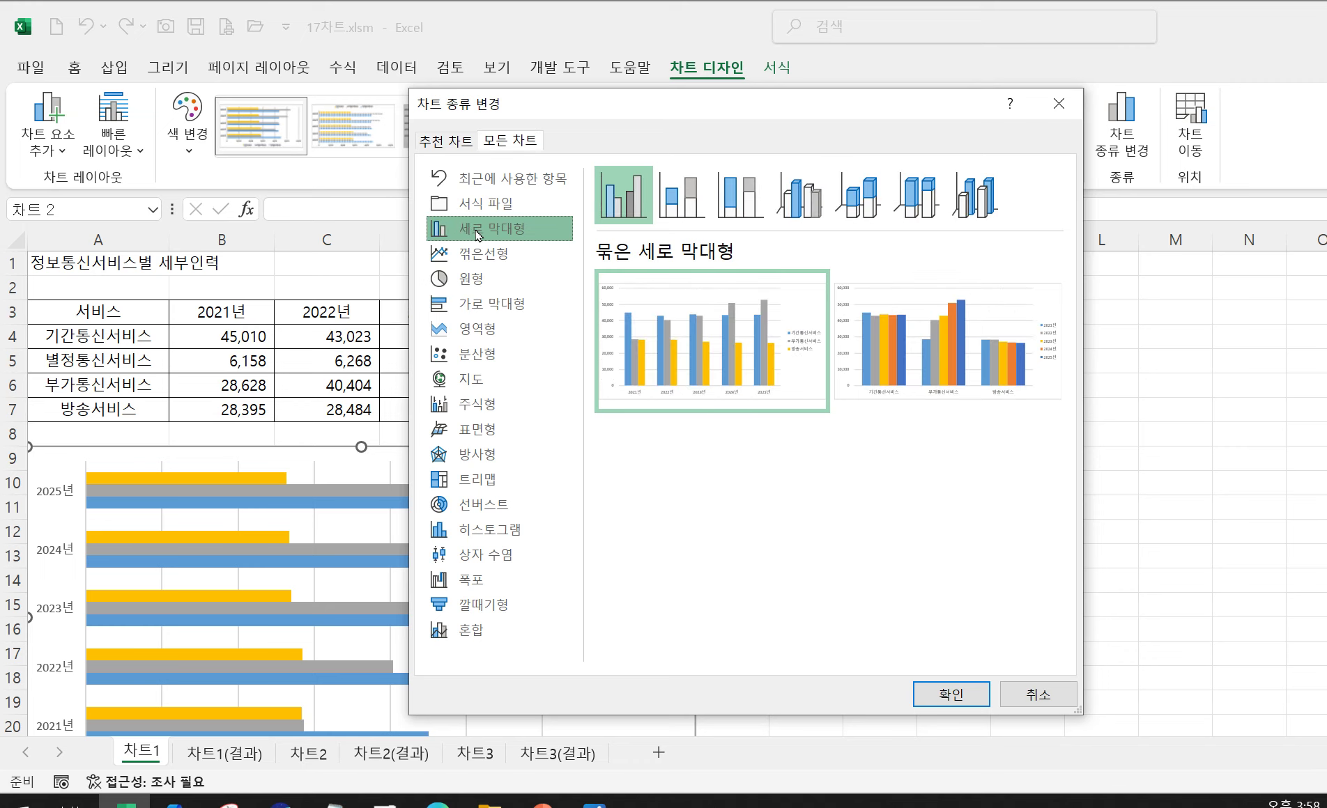
click(594, 803)
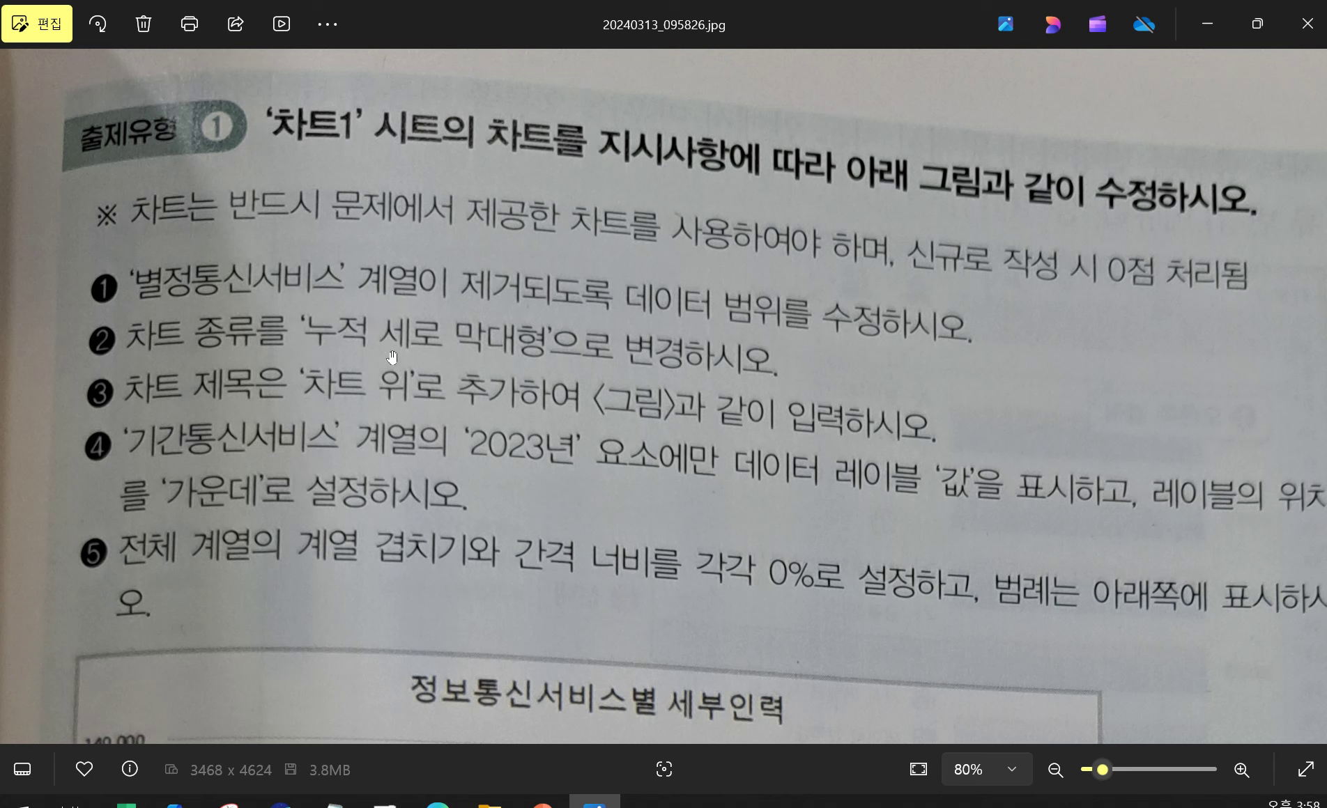
click(1198, 26)
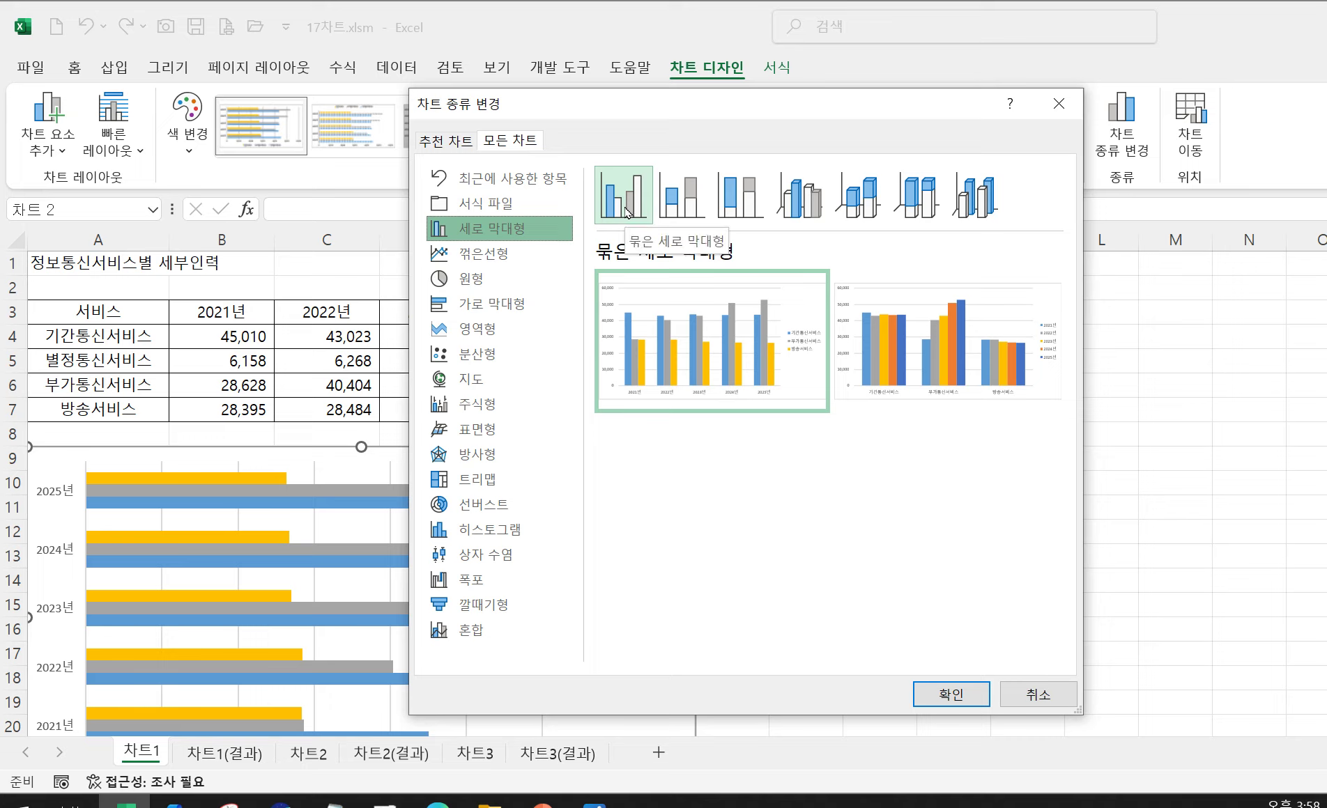
click(687, 203)
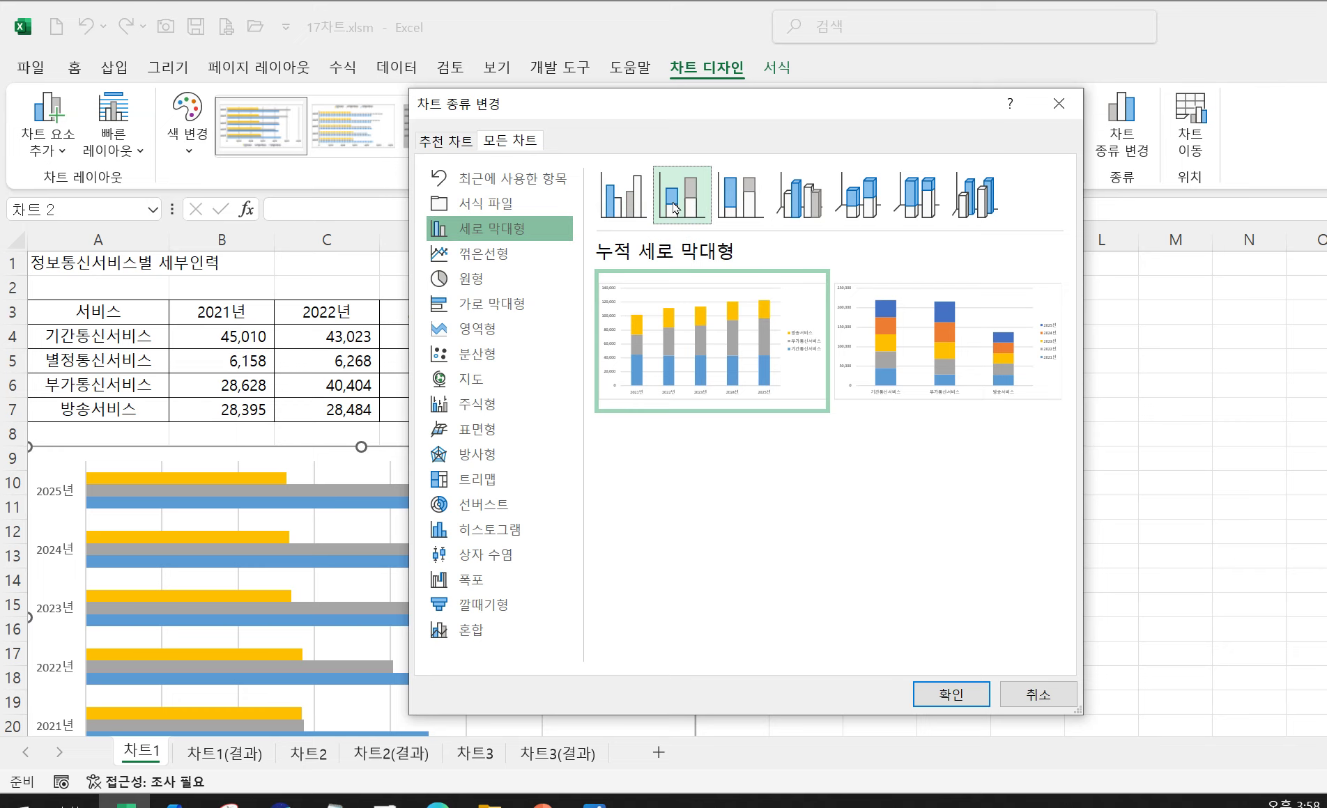
click(949, 696)
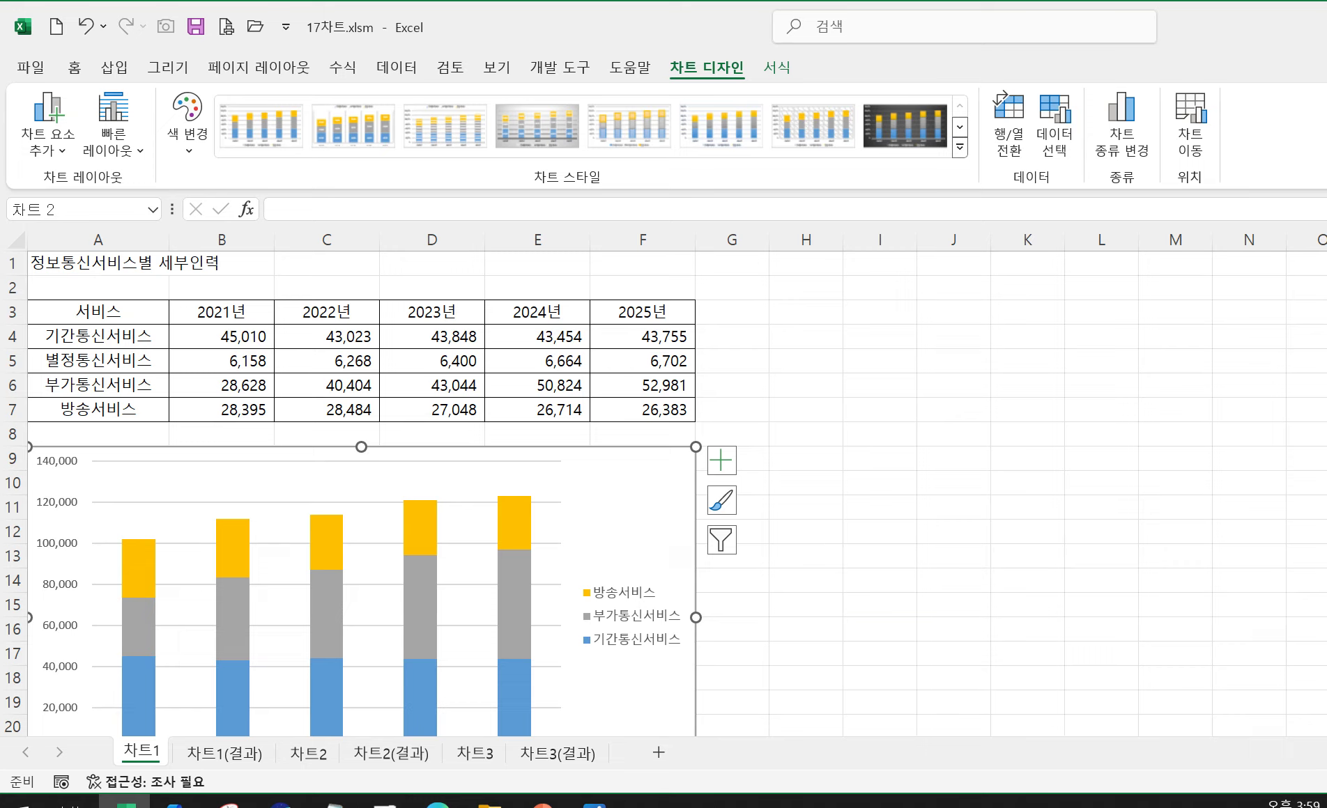
Consult the exercise photo and add a chart title in the 차트 위 (above chart) position
click(594, 804)
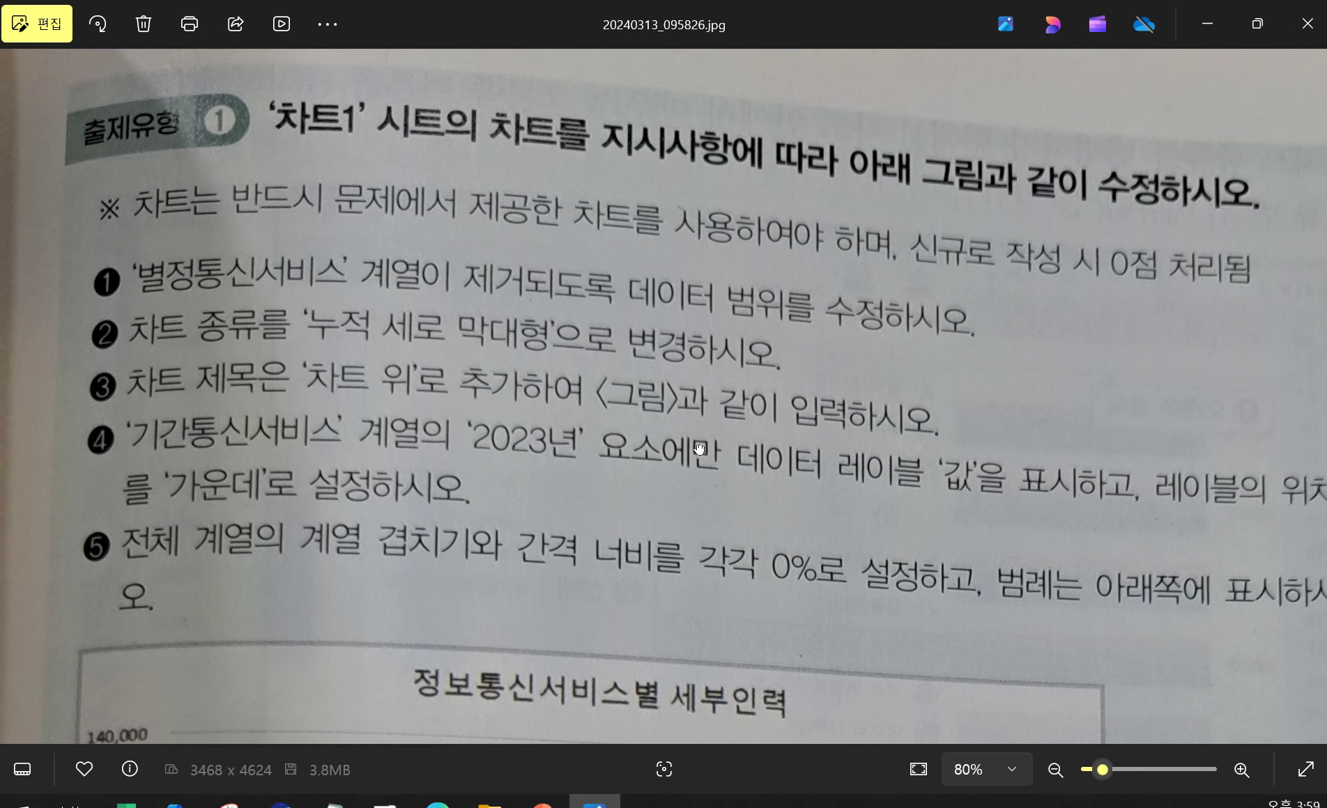
scroll(692, 516, down, 3)
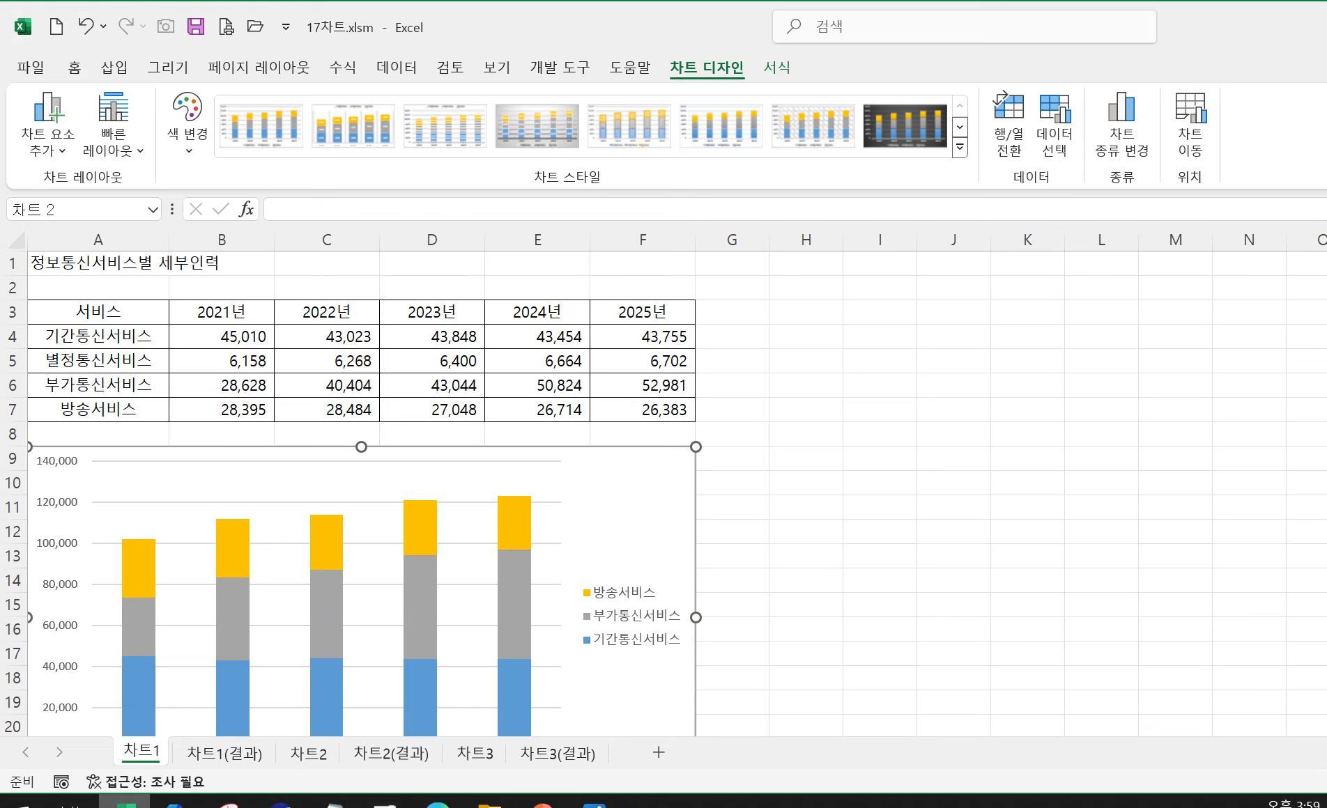
click(125, 803)
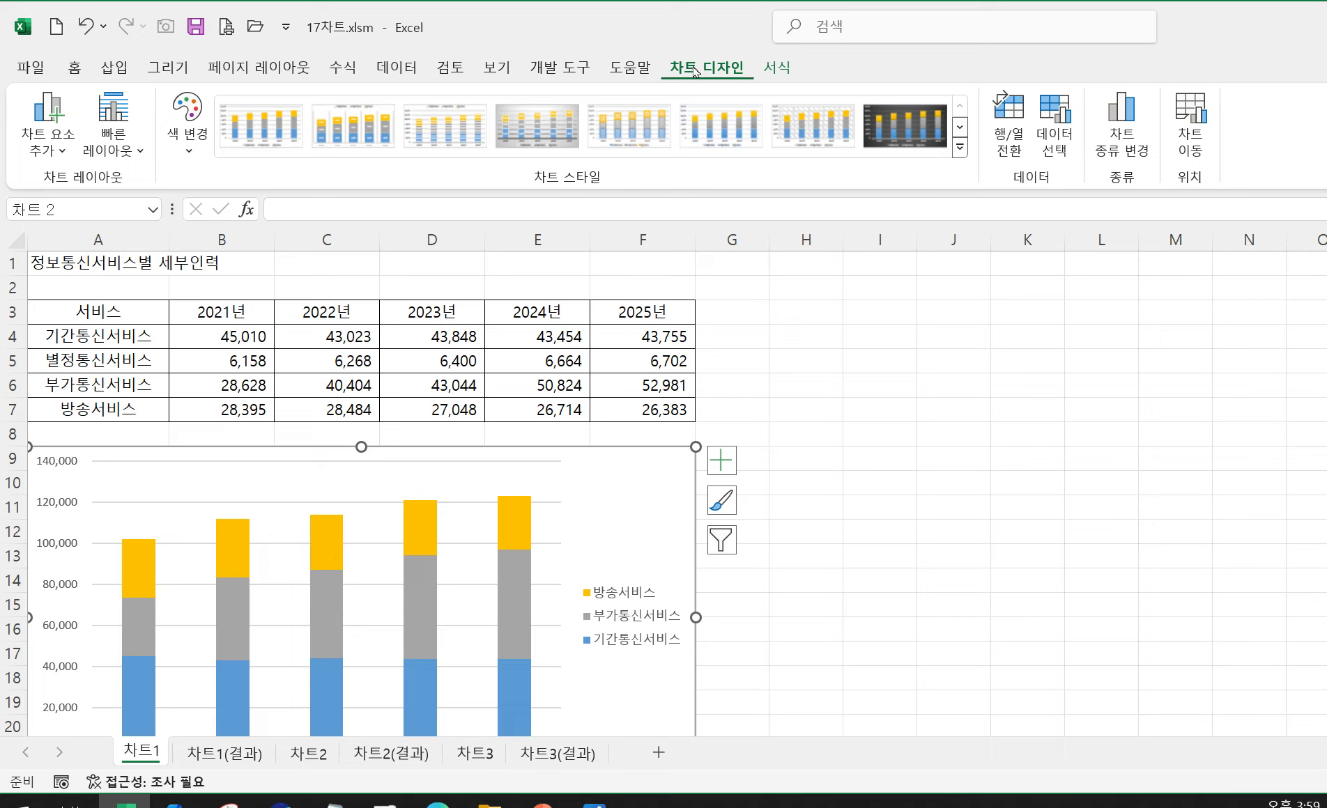
click(56, 153)
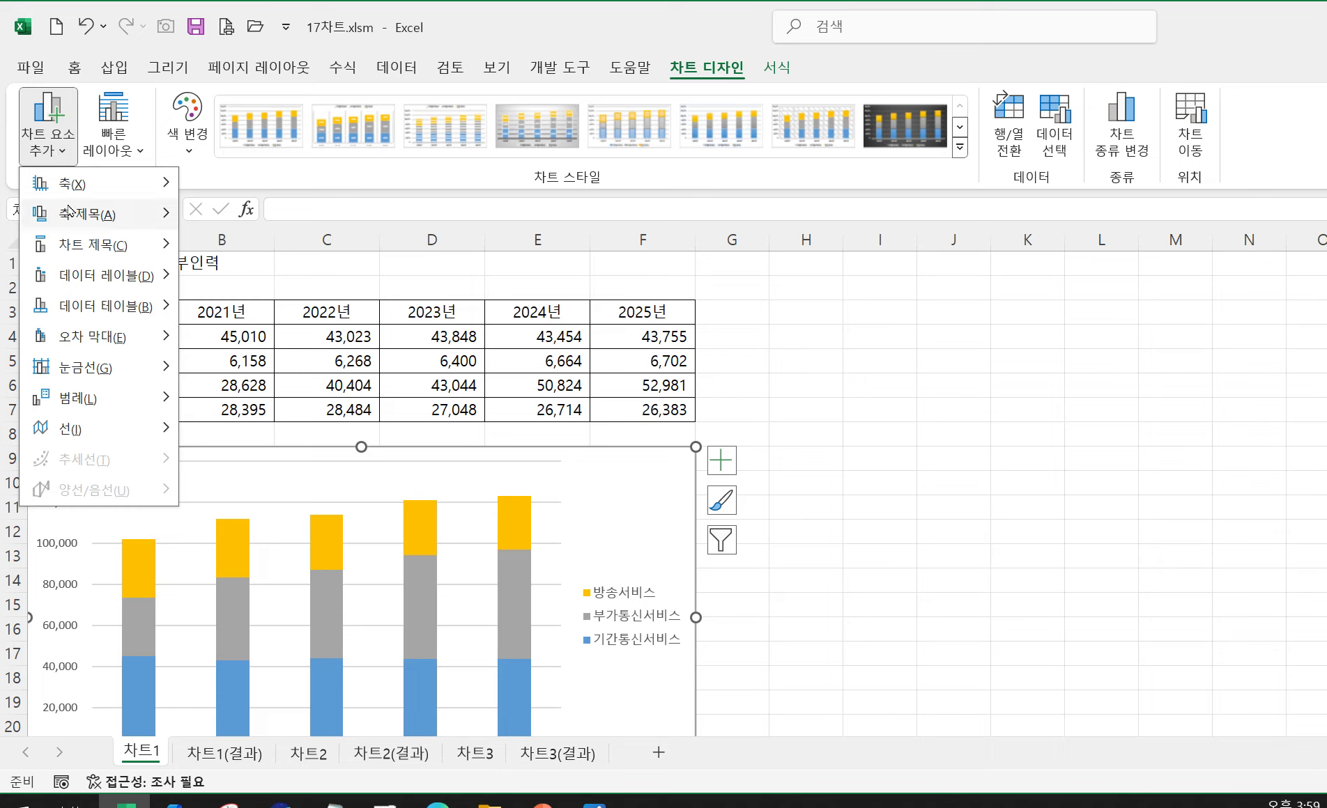
mouse_move(84, 252)
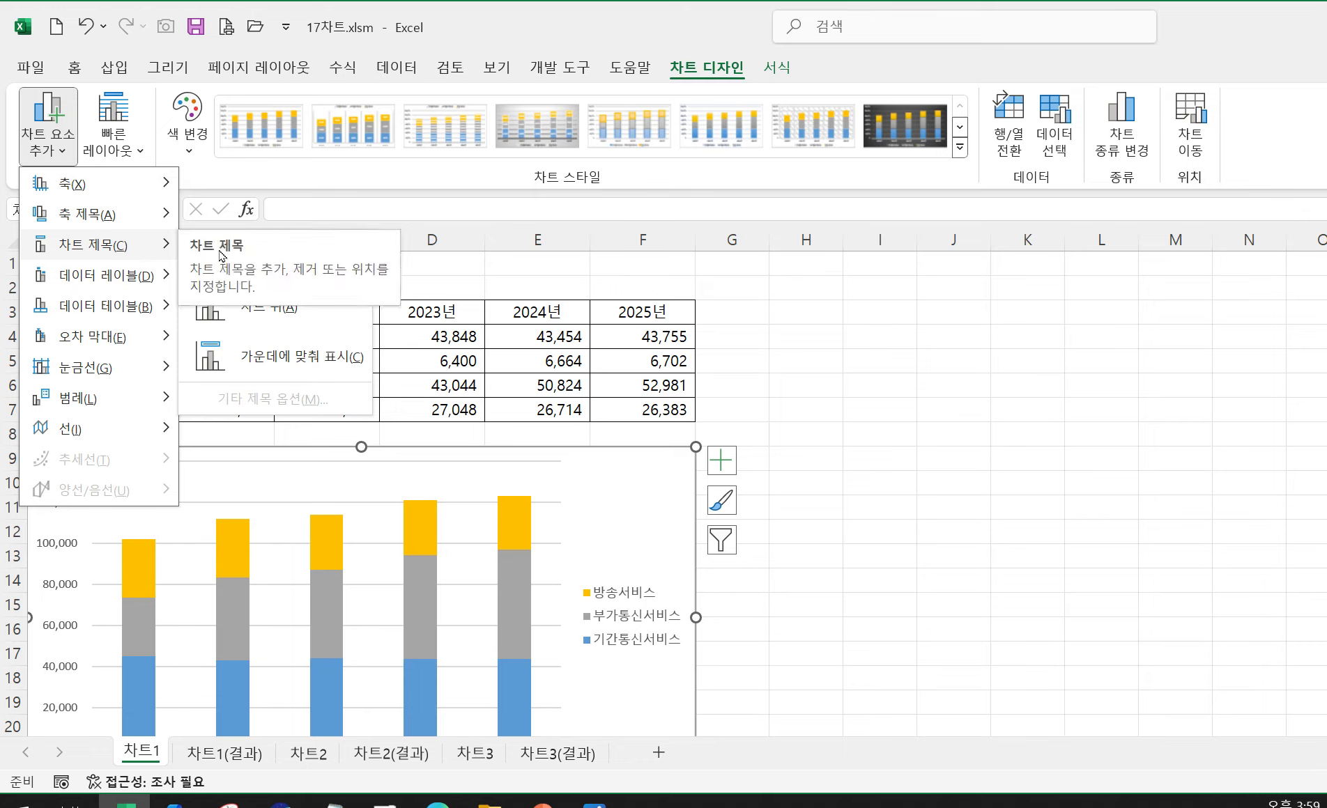
click(253, 312)
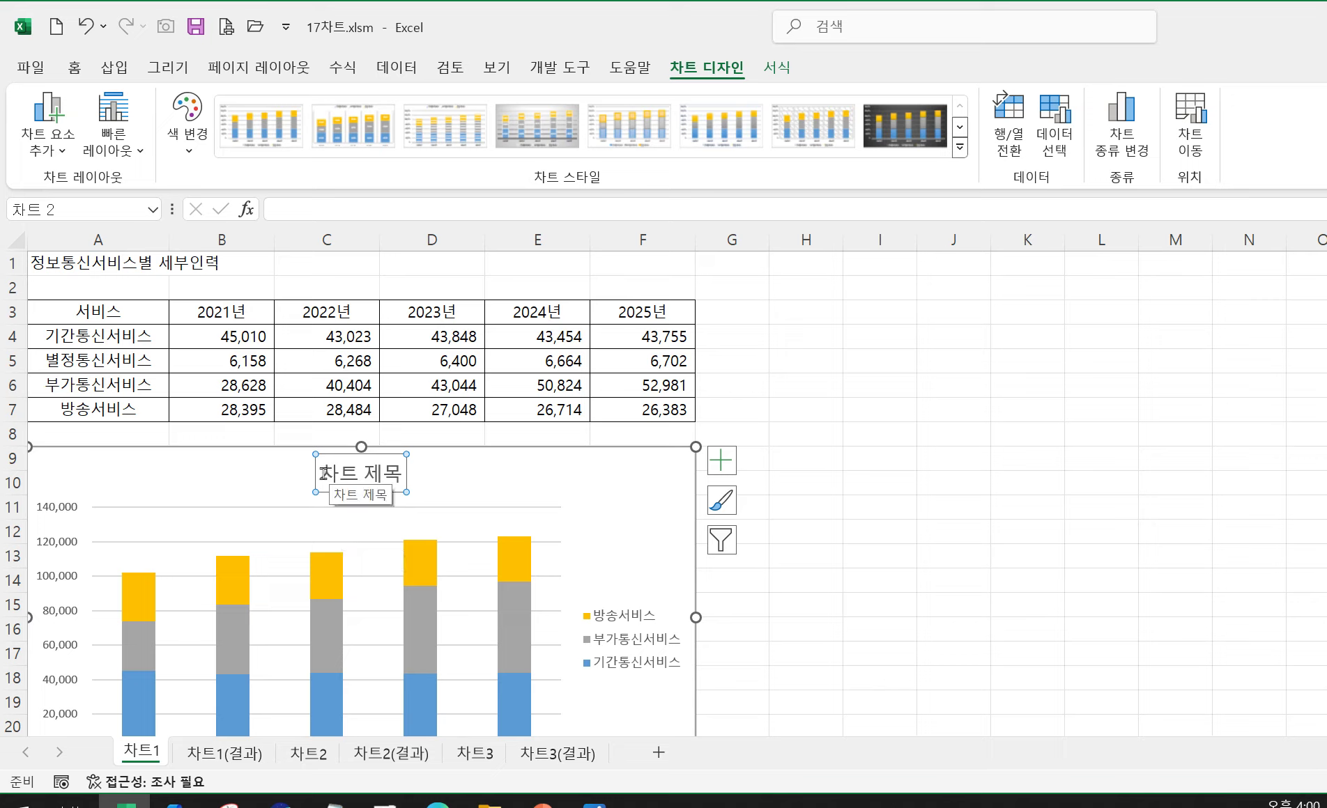
click(43, 156)
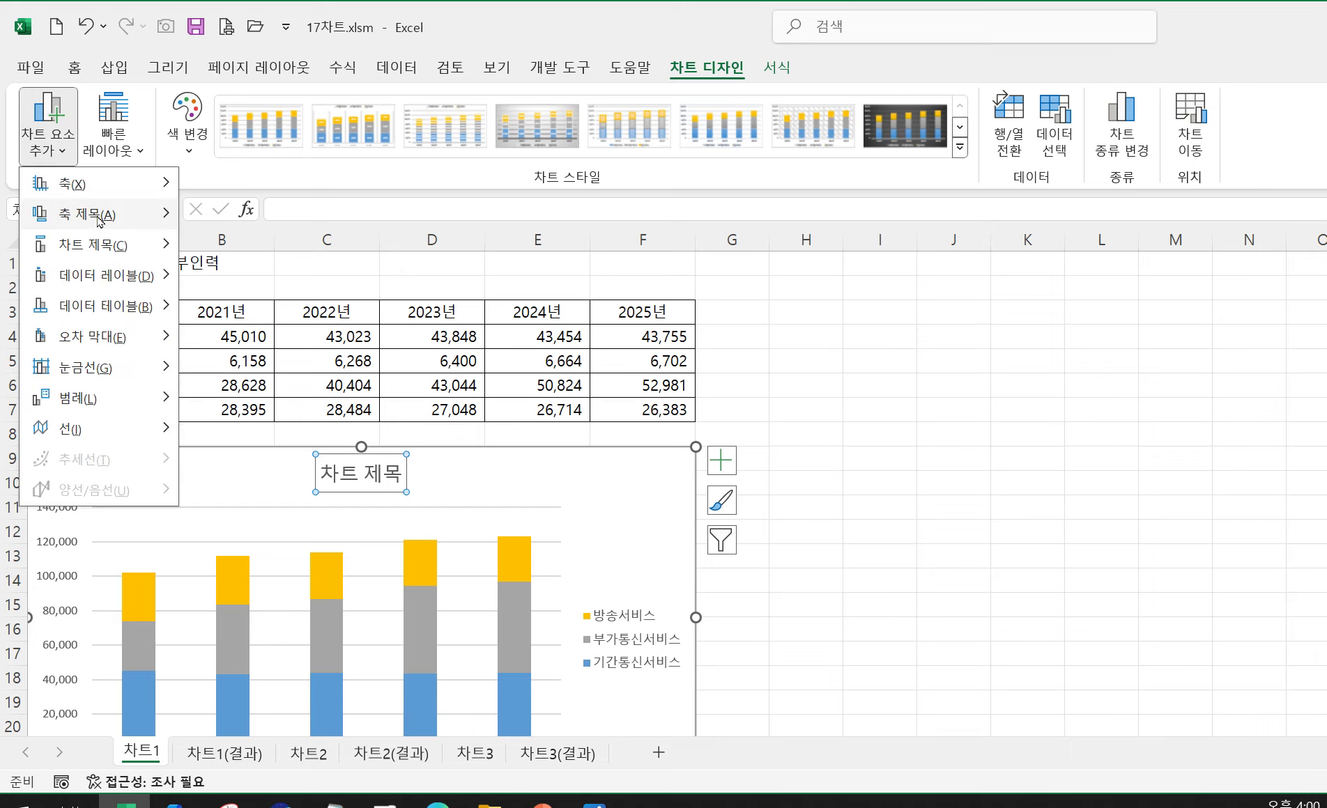
mouse_move(106, 367)
mouse_move(108, 338)
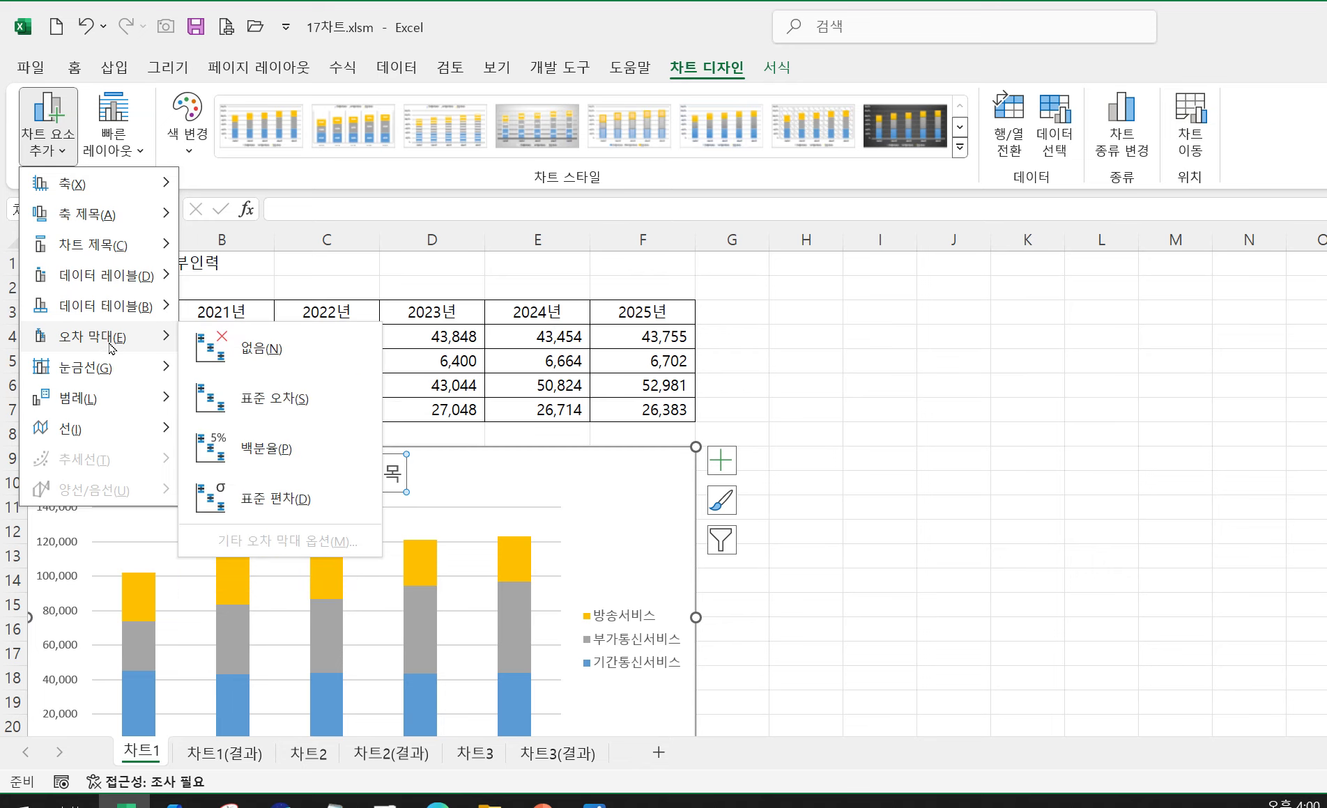
click(545, 486)
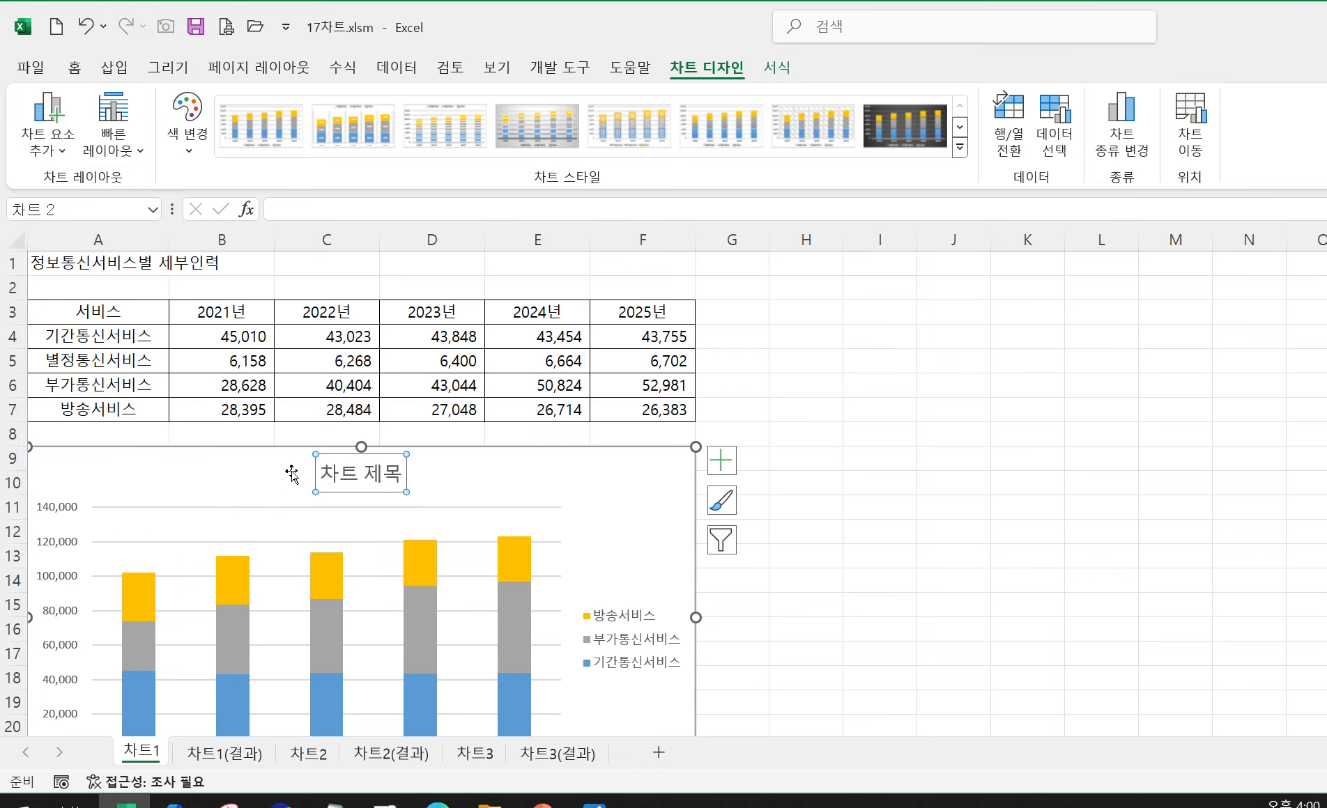
Replace the placeholder chart title with 정보통신서비스별 세부인력
drag(322, 472, 423, 478)
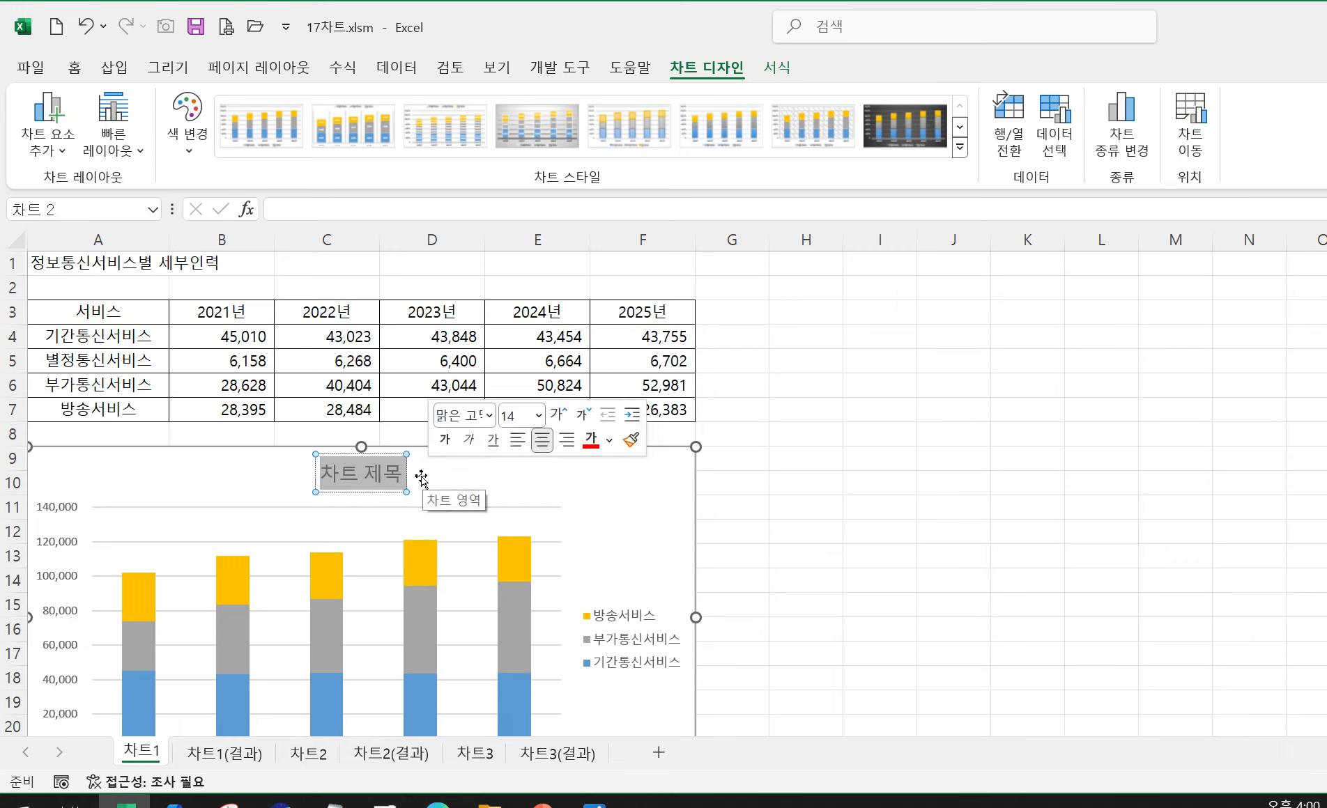
text(wjd)
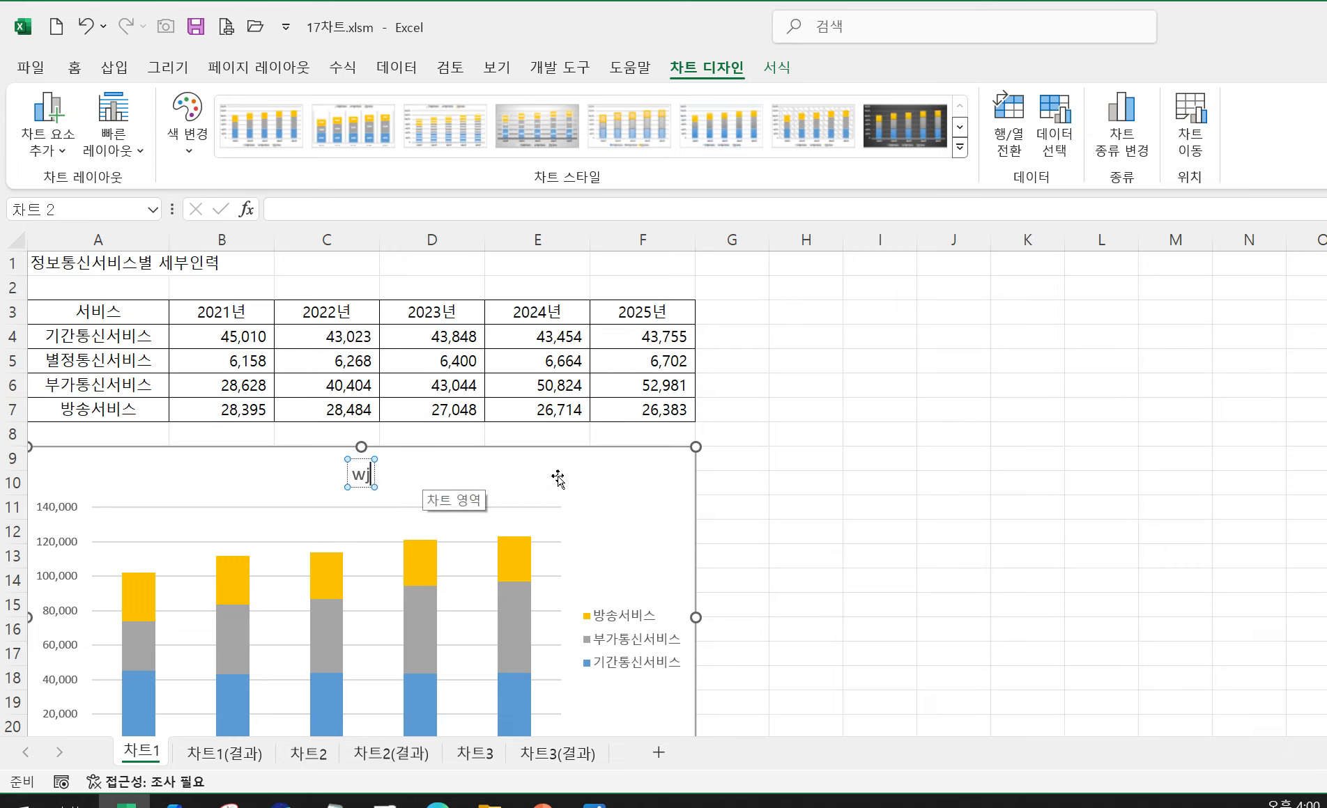
key(BackSpace)
key(BackSpace)
key(BackSpace)
text(정ㅂ돈시)
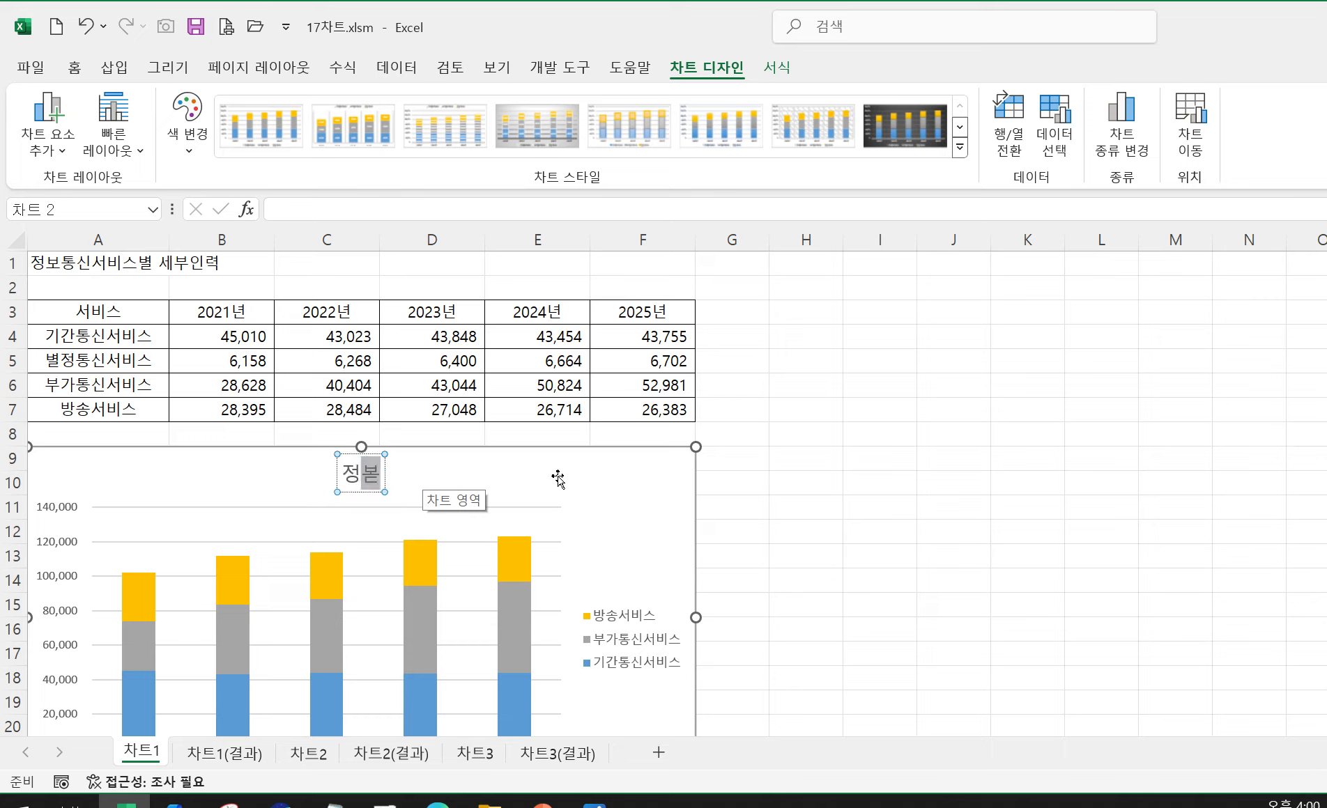
key(BackSpace)
key(BackSpace)
text(통신)
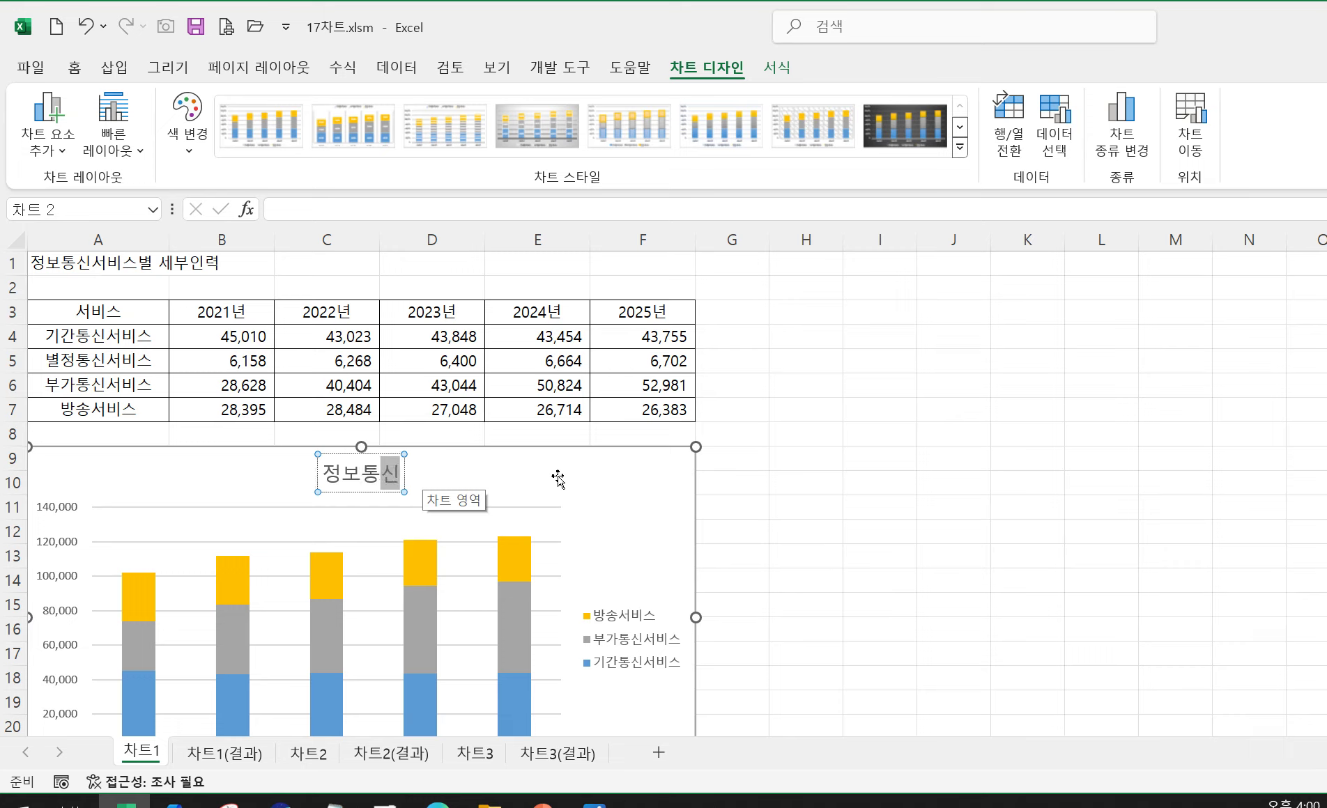
text(서비스별)
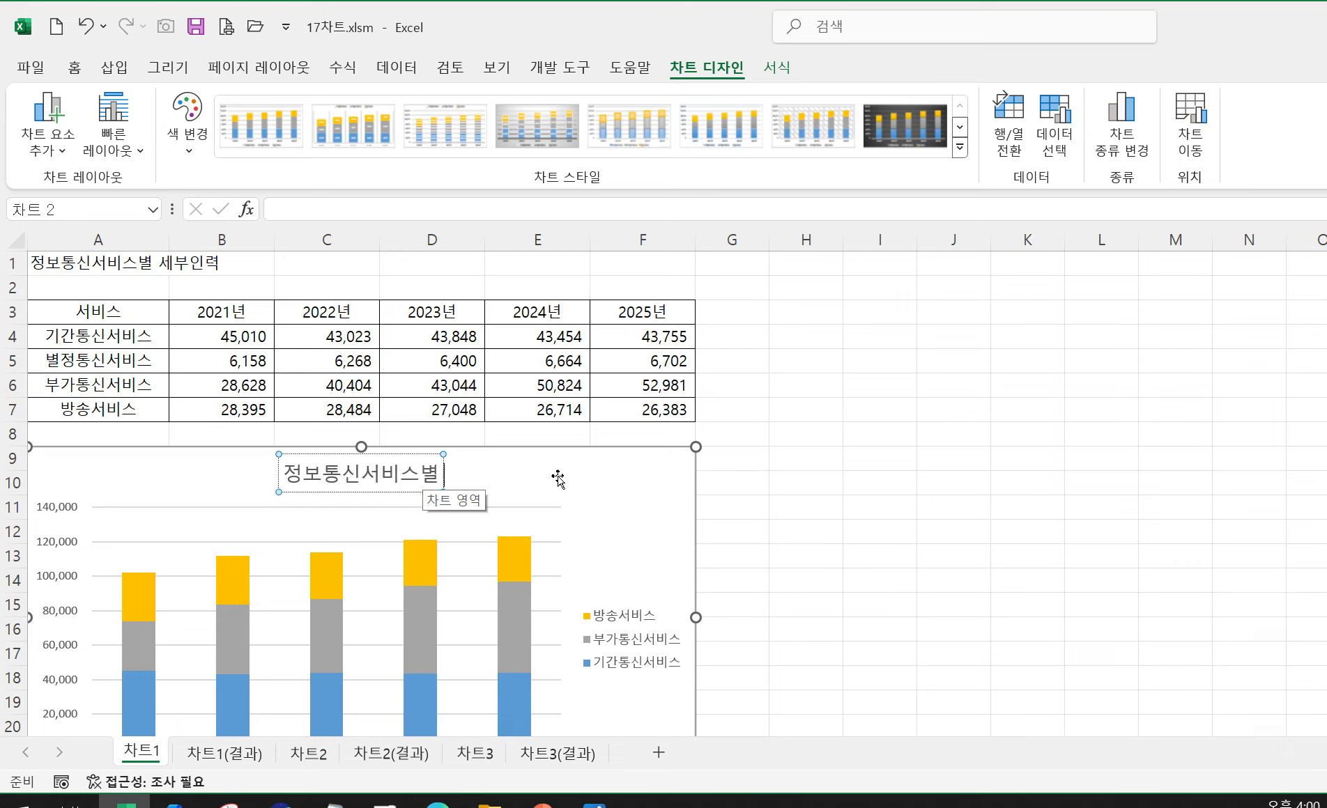
text( 세부인력)
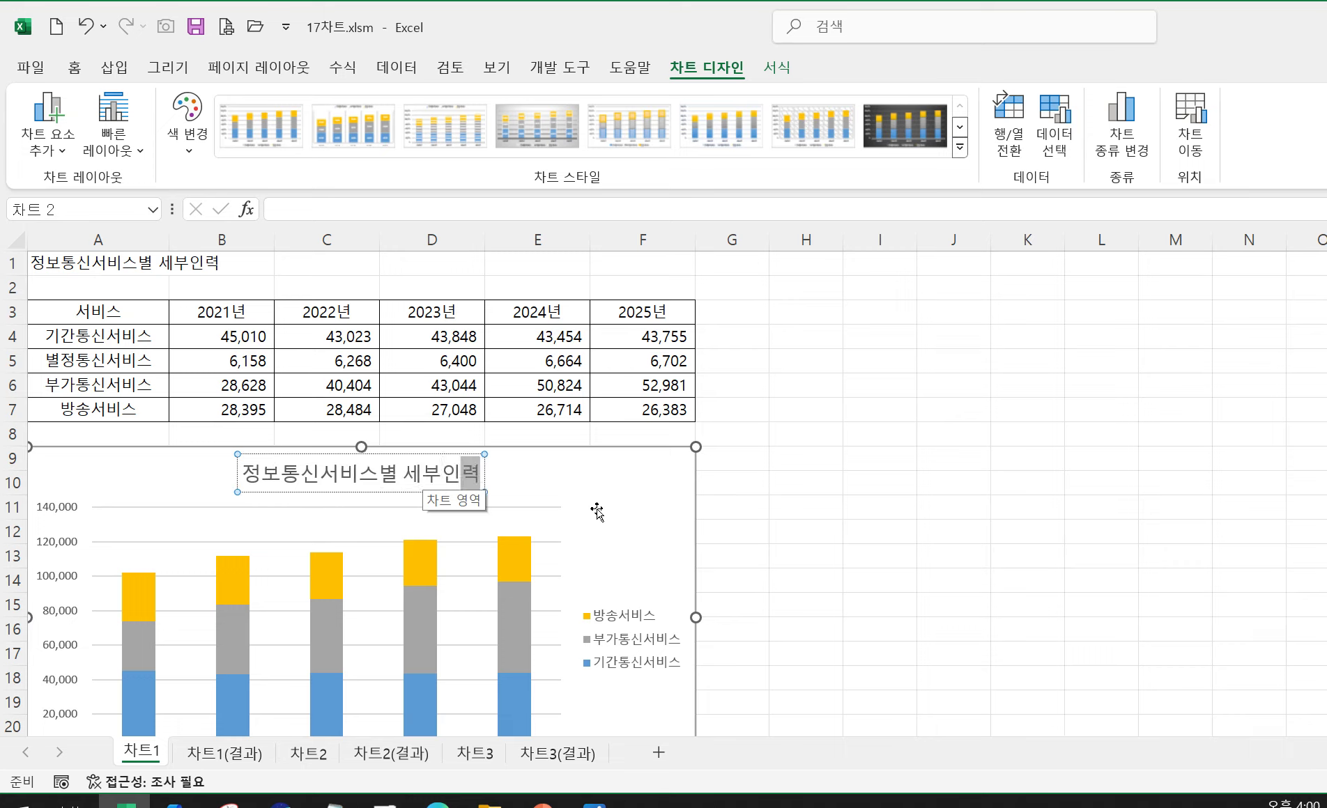
click(641, 546)
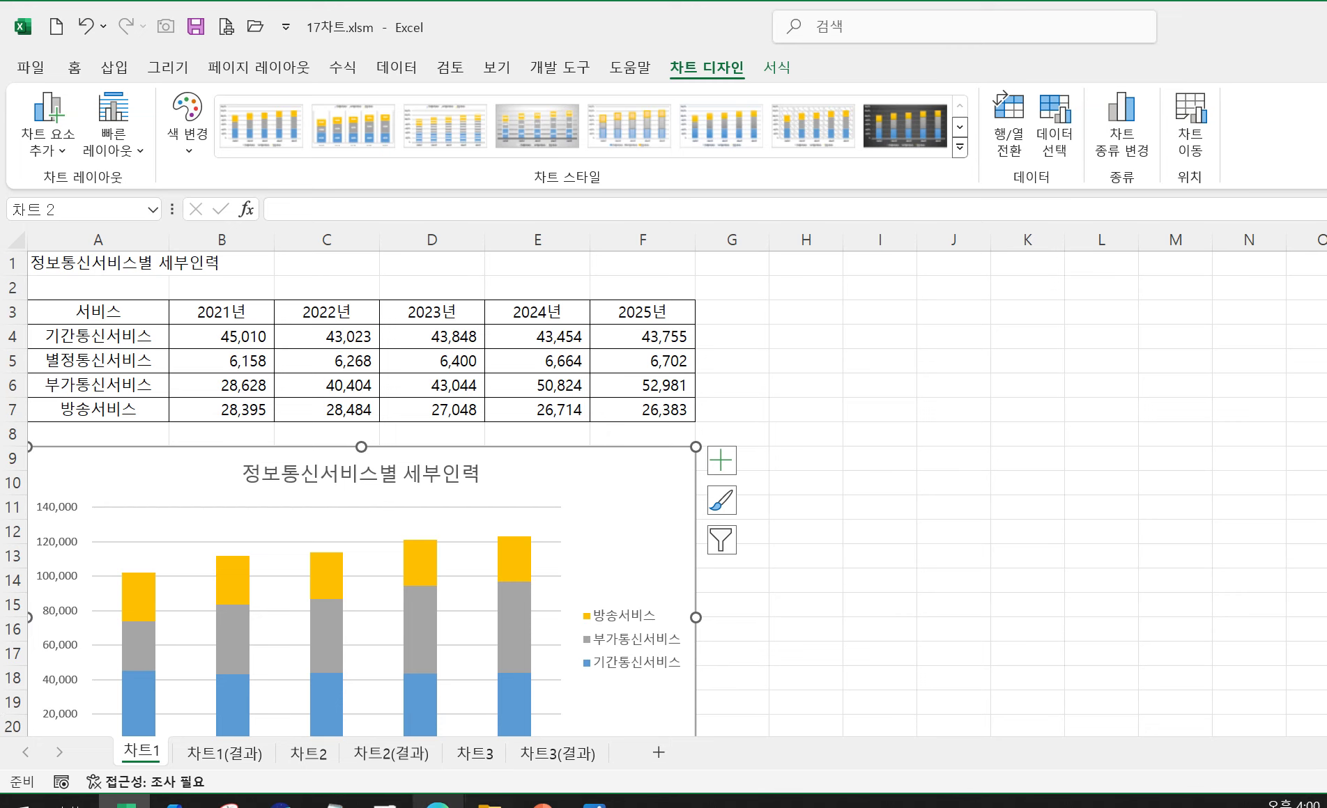
Review the exercise photo's instructions for data labels, series overlap, gap width and legend, and examine the 기간통신서비스 series in the chart
click(595, 801)
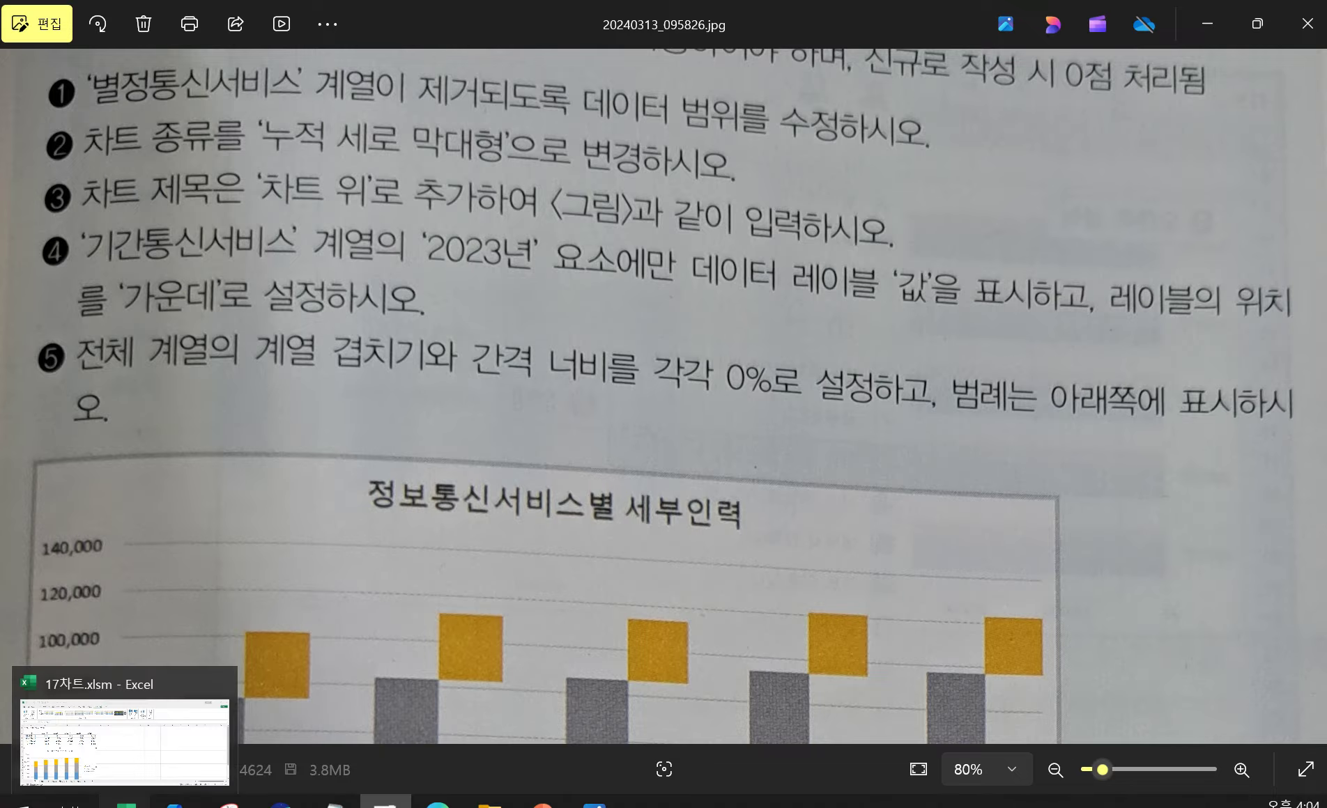
click(125, 801)
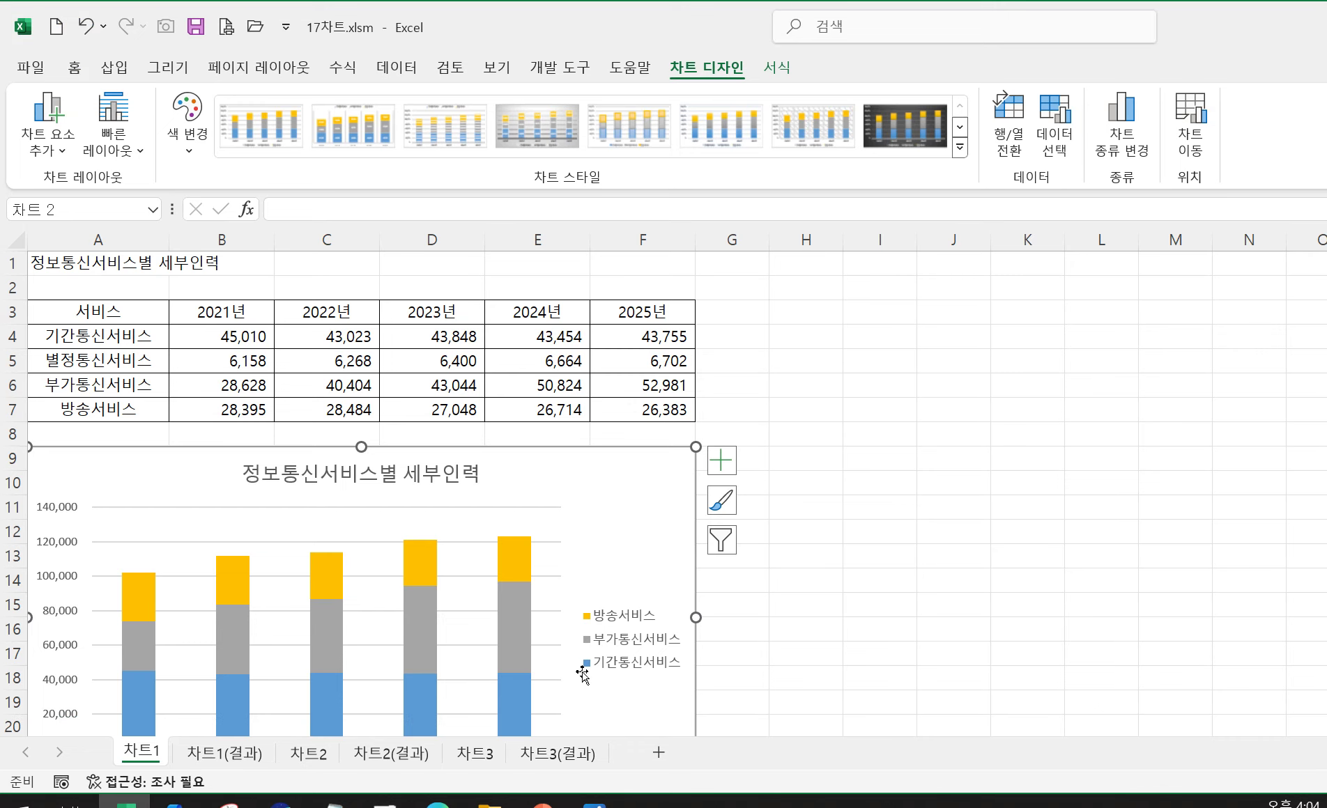
scroll(604, 659, down, 1)
click(516, 652)
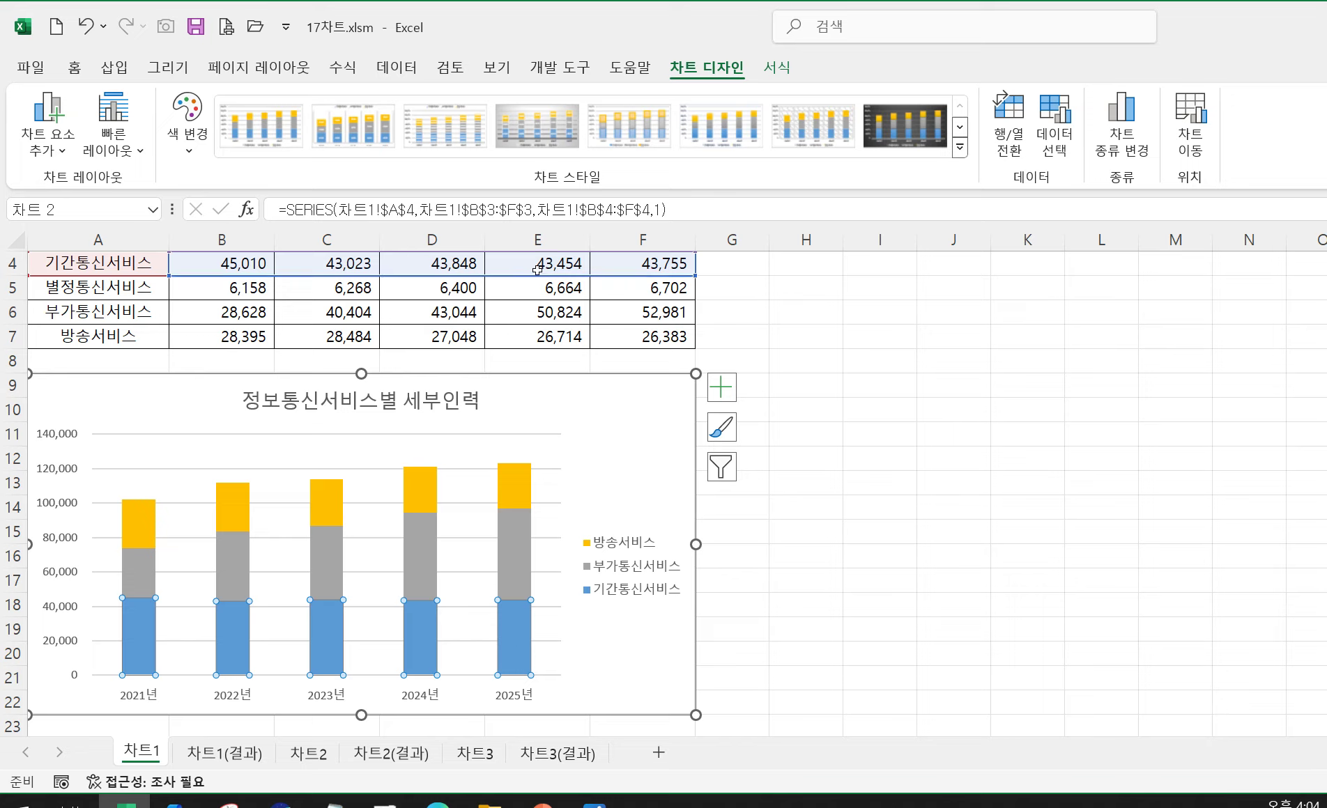
mouse_move(514, 630)
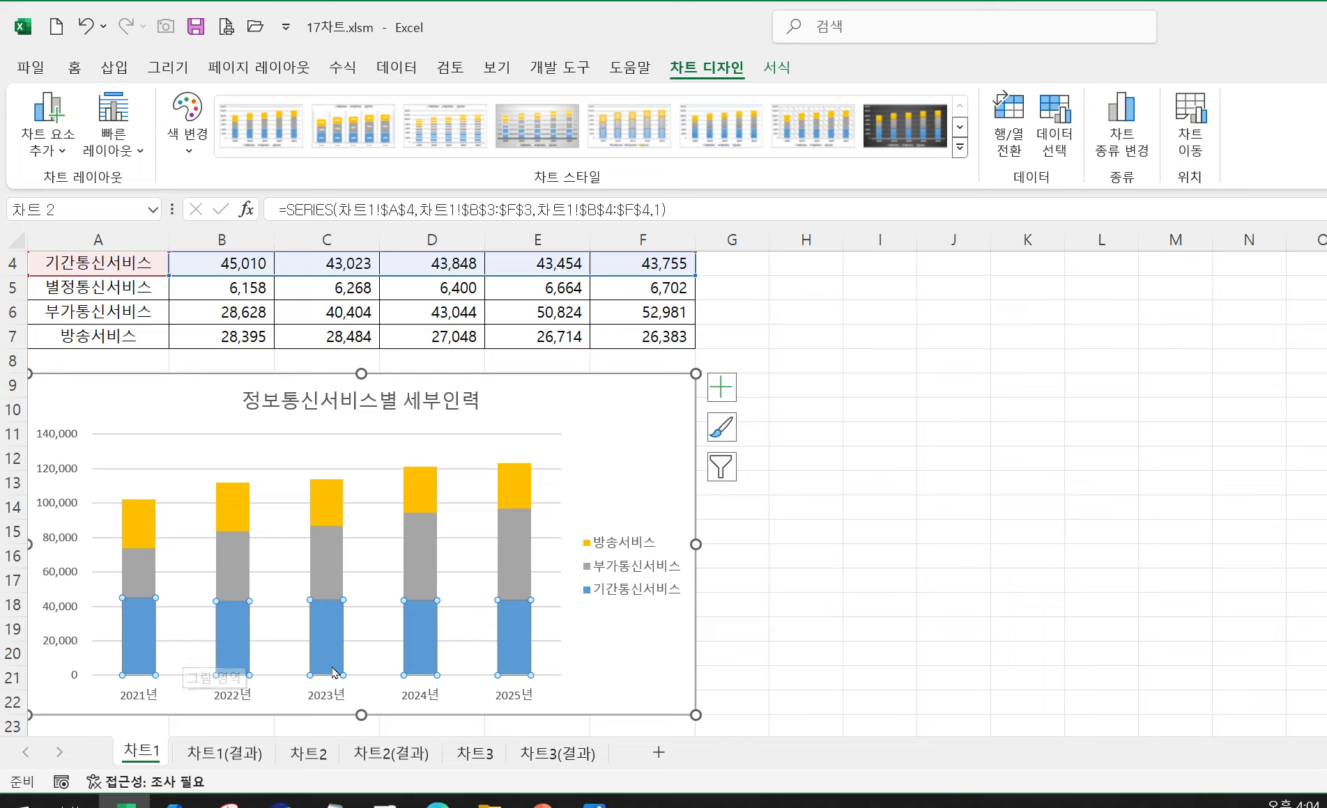
click(608, 664)
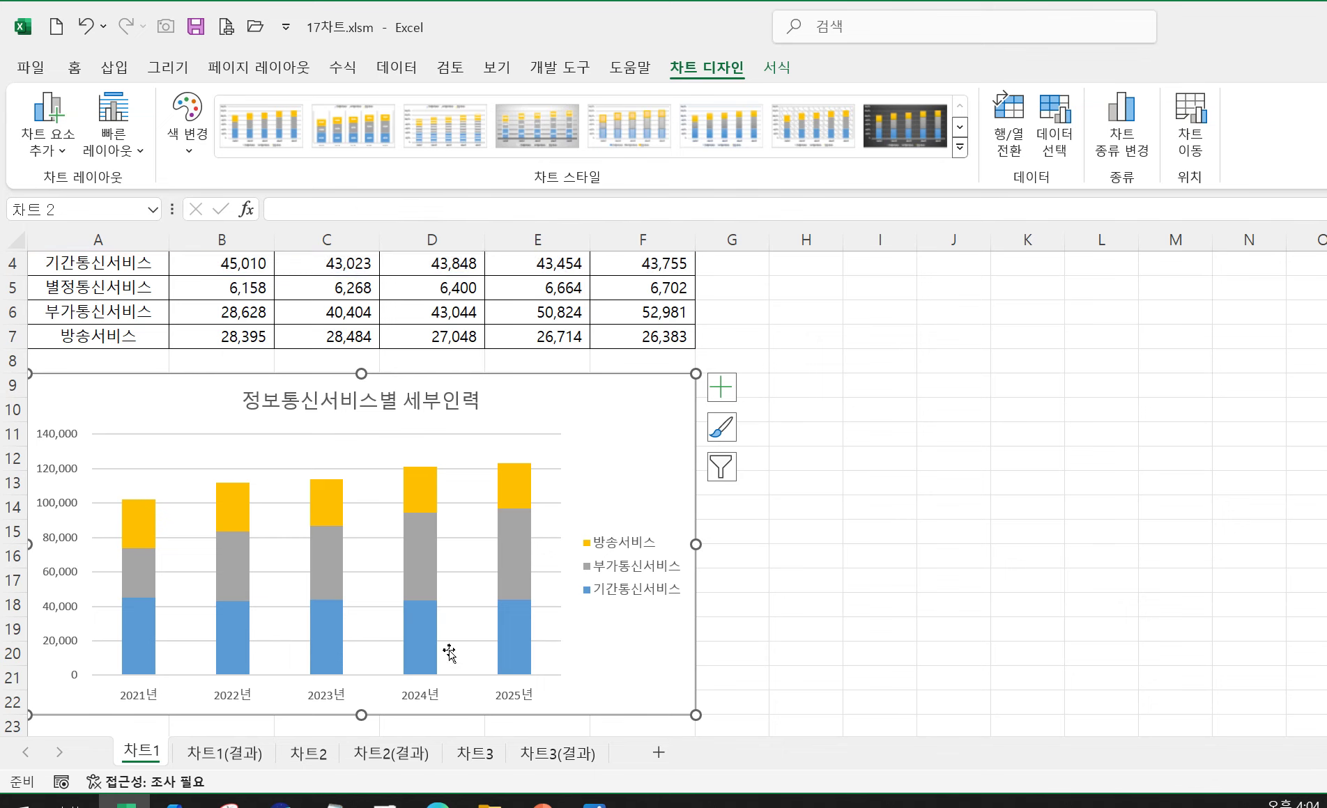
click(594, 803)
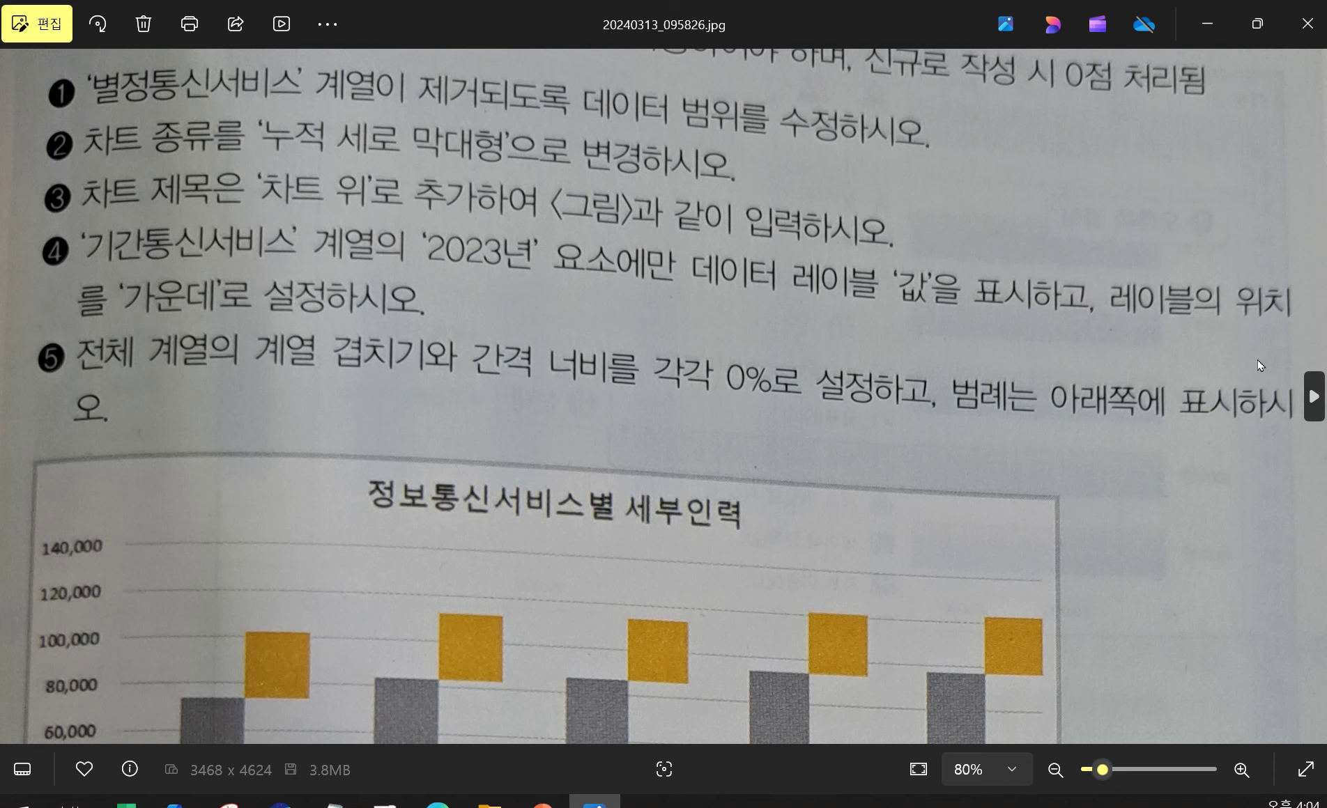
click(1212, 23)
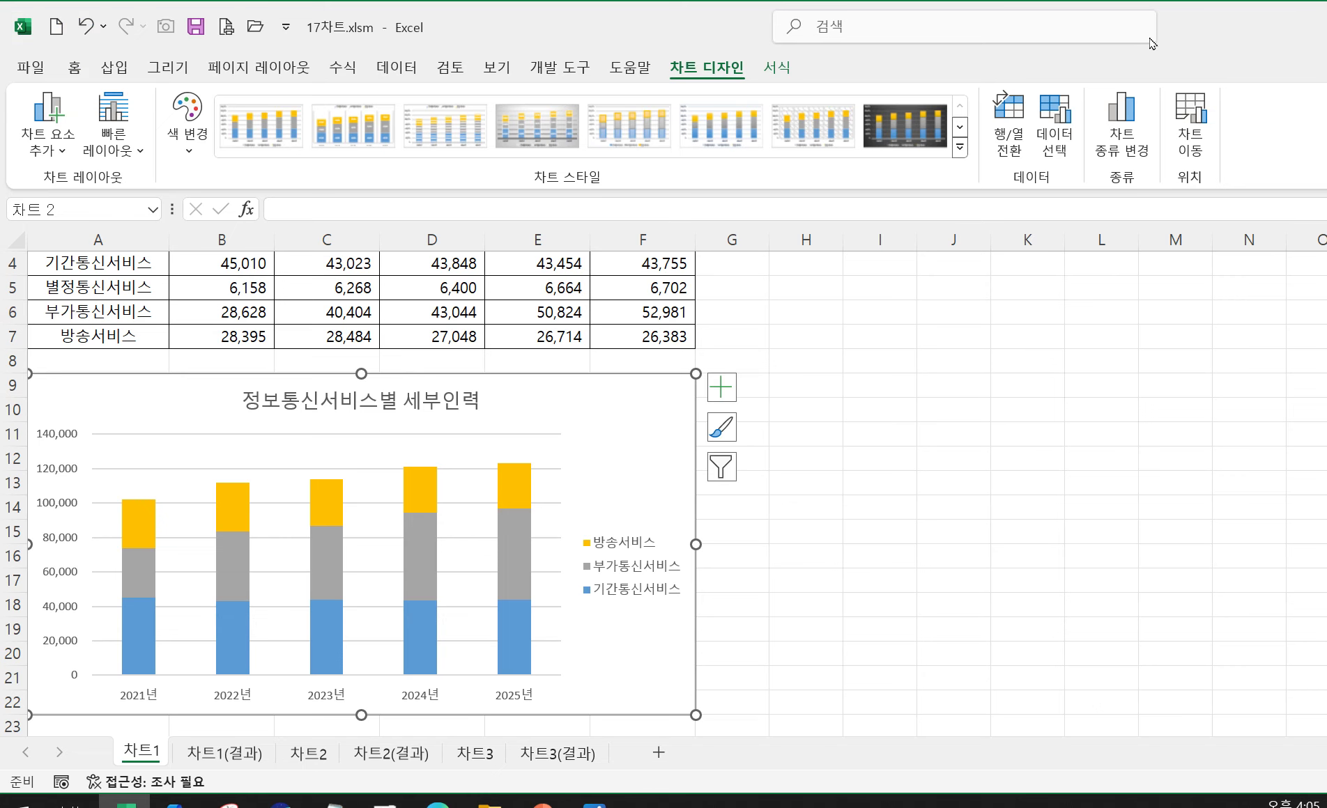
Add data labels in the 가운데 (center) position to the entire 기간통신서비스 series
mouse_move(328, 652)
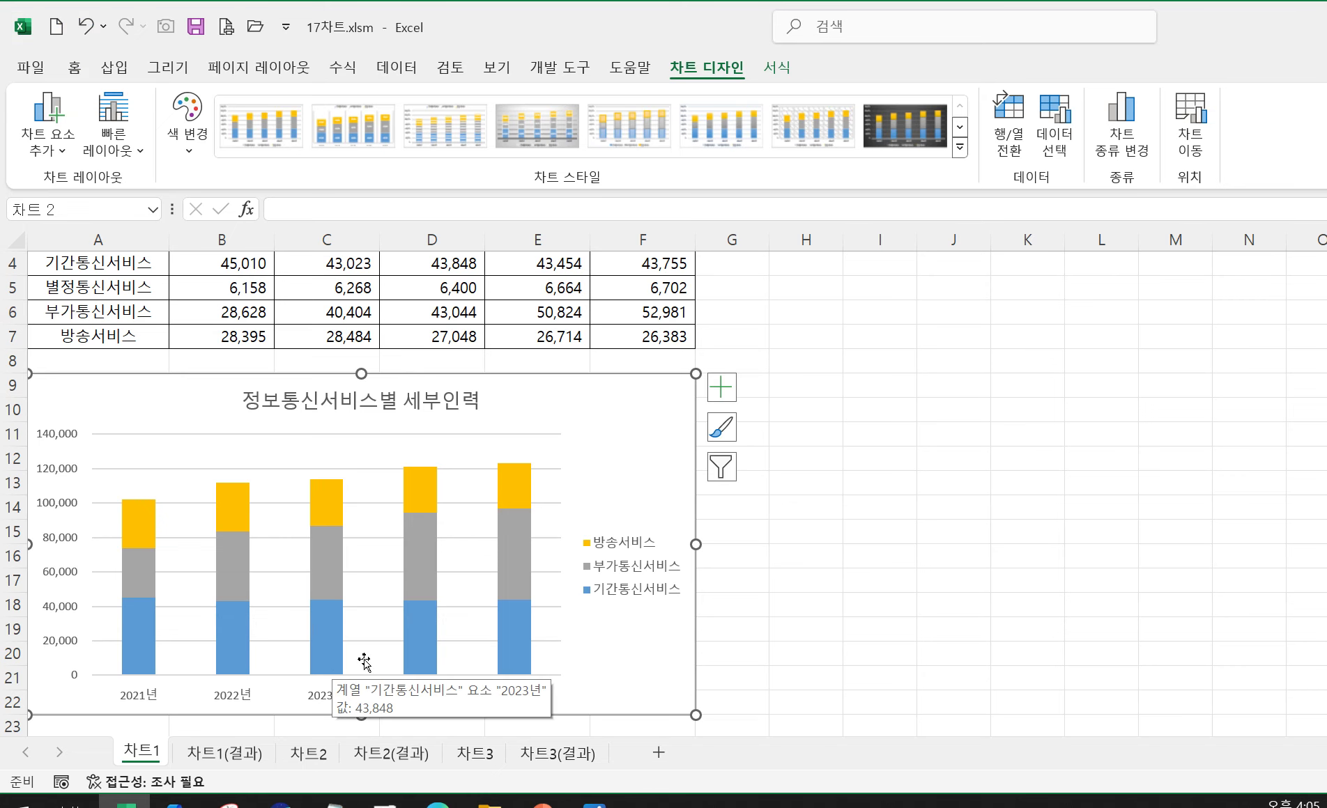
click(326, 646)
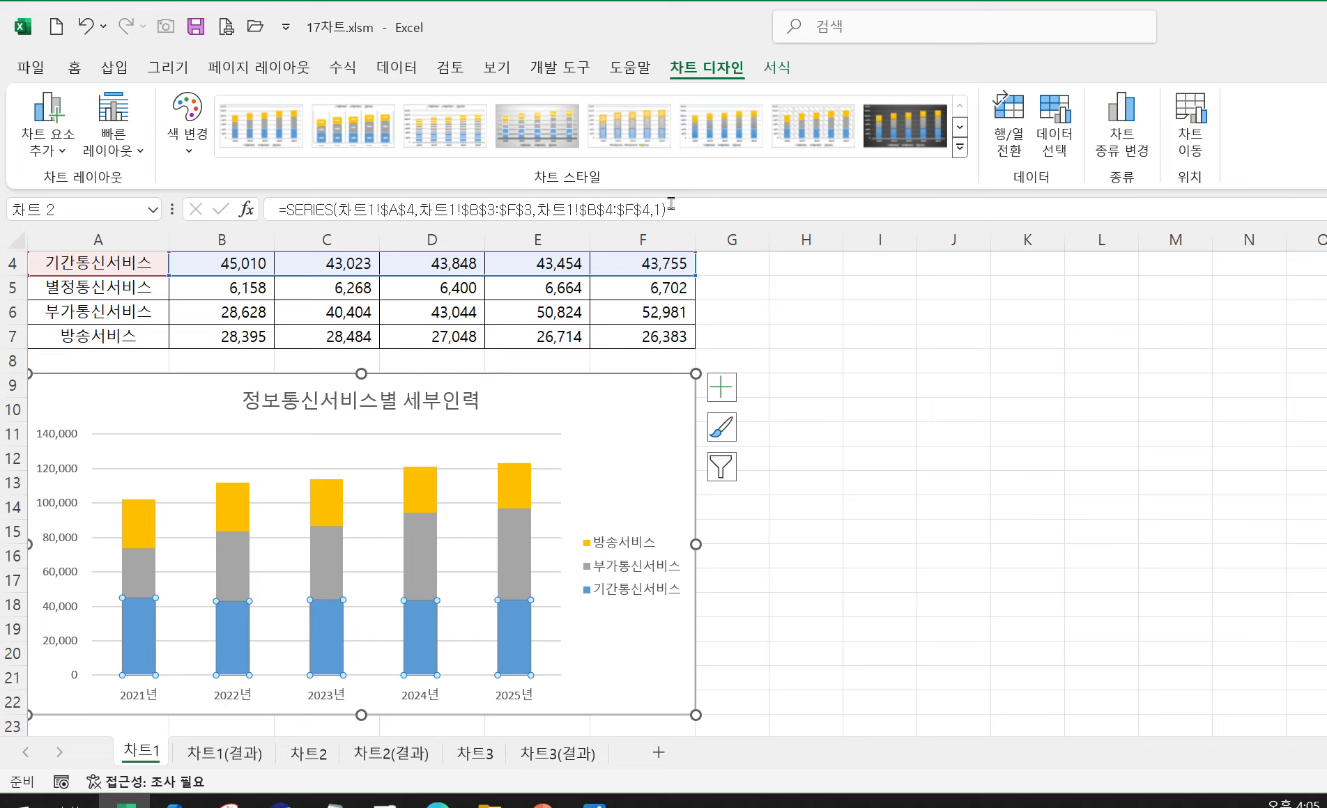
click(714, 111)
click(55, 152)
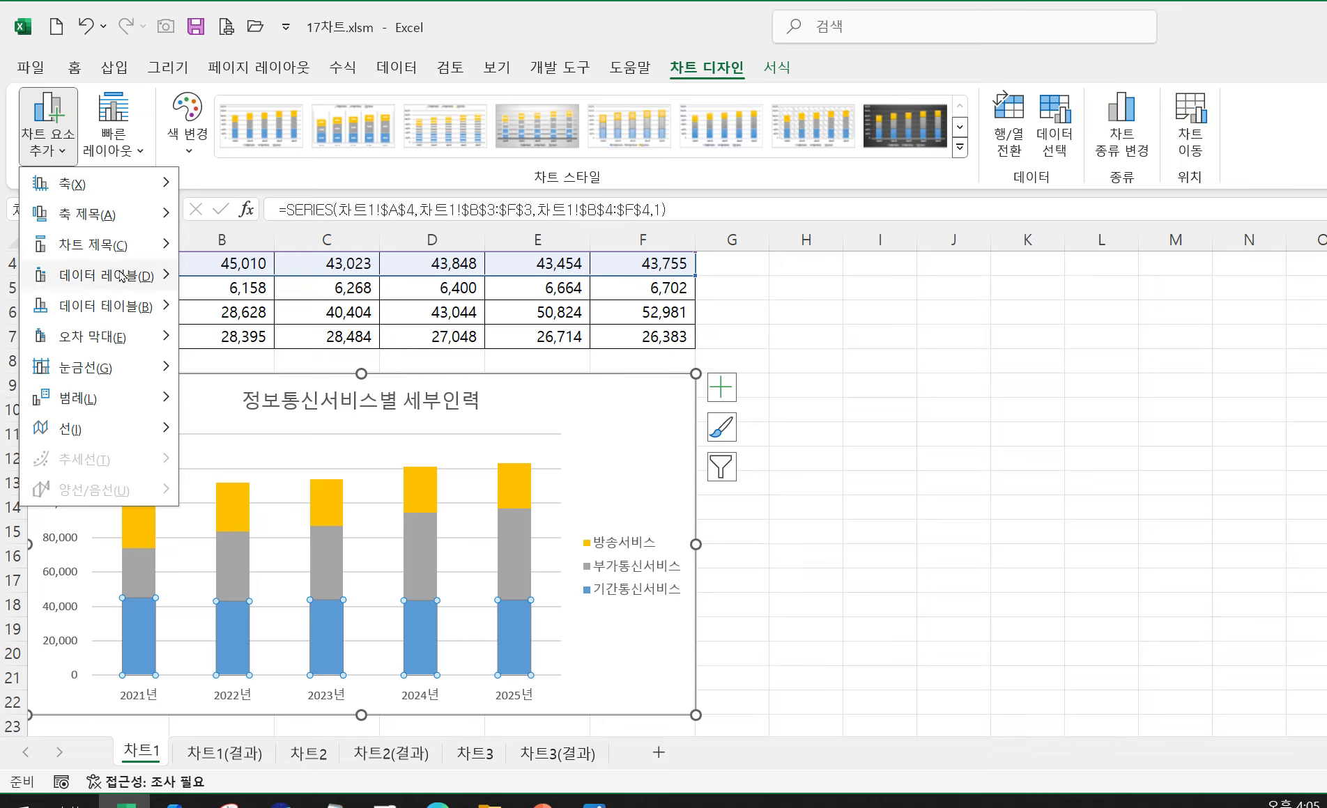
mouse_move(123, 284)
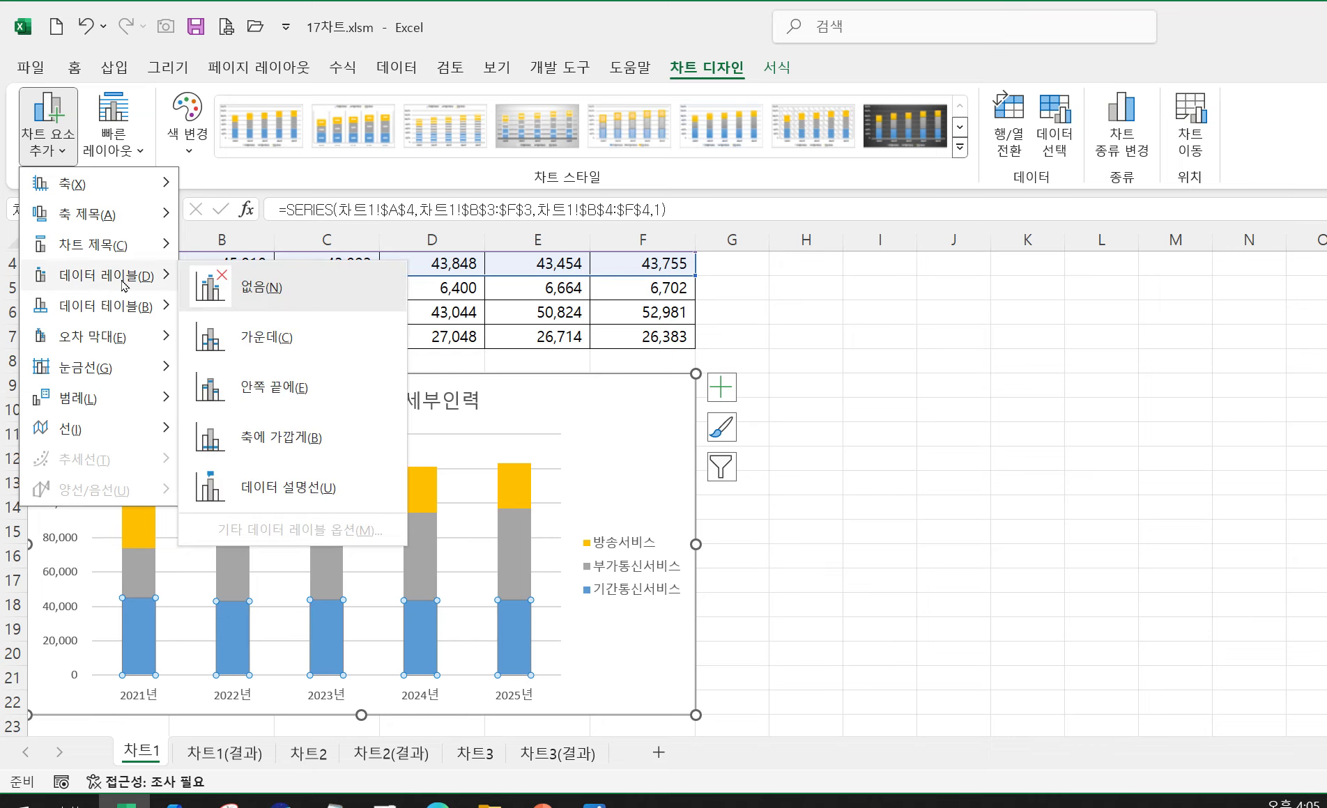
click(293, 337)
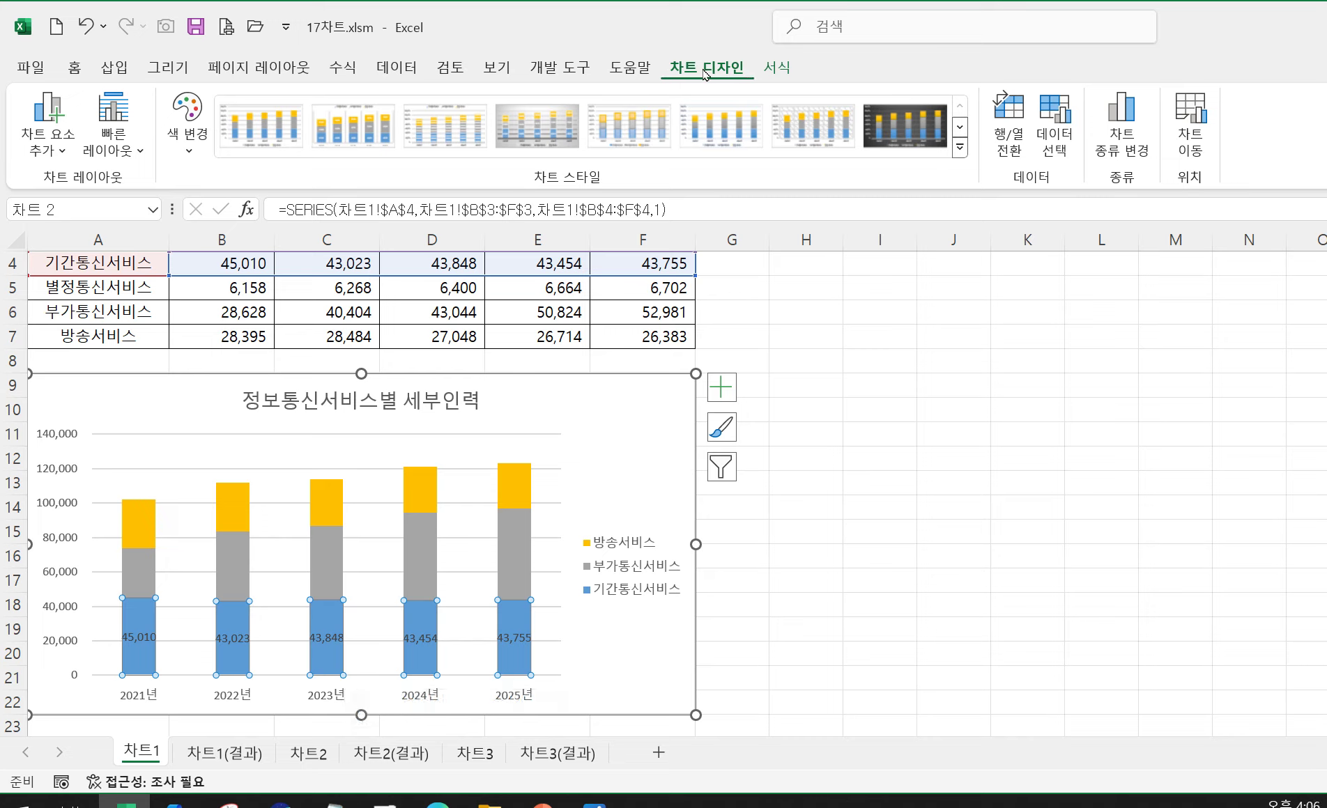
Remove the data labels from the whole 기간통신서비스 series and deselect the series
click(54, 152)
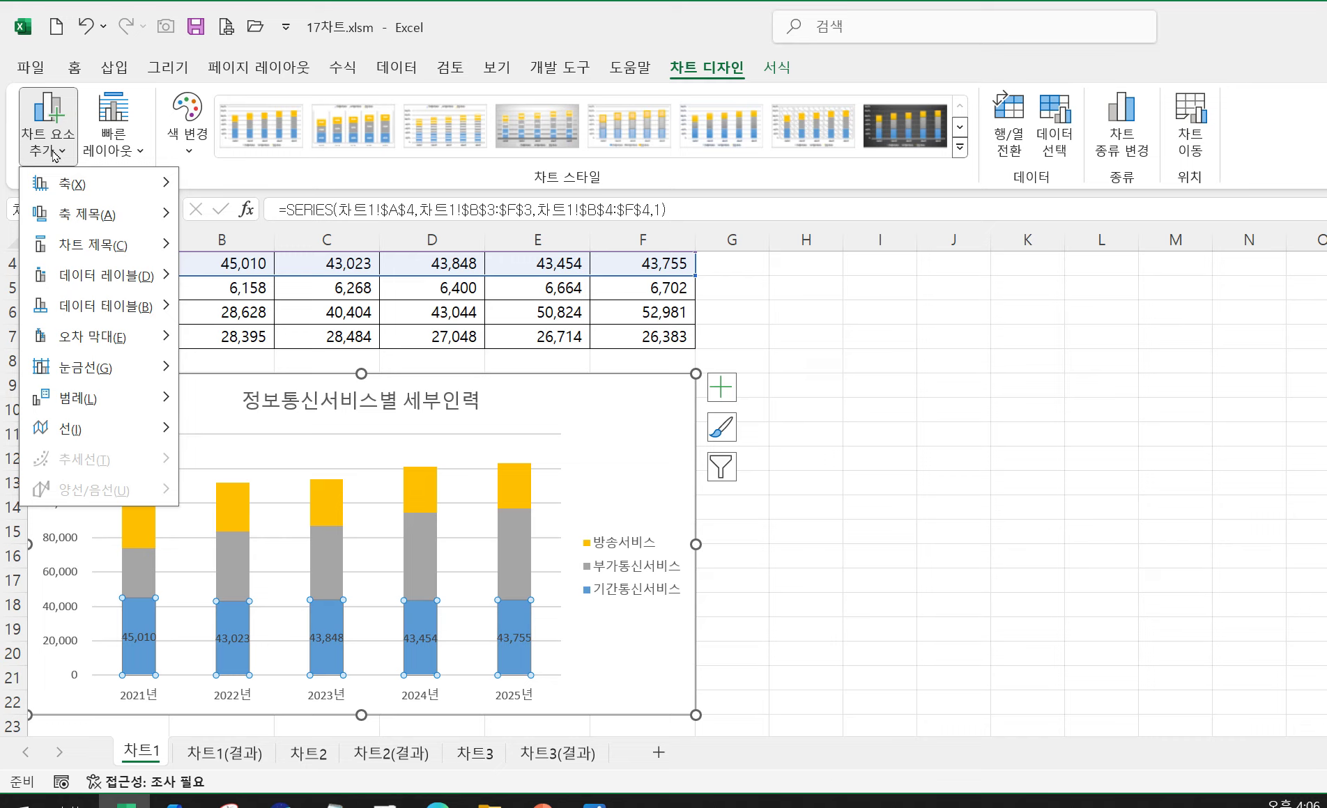
mouse_move(93, 283)
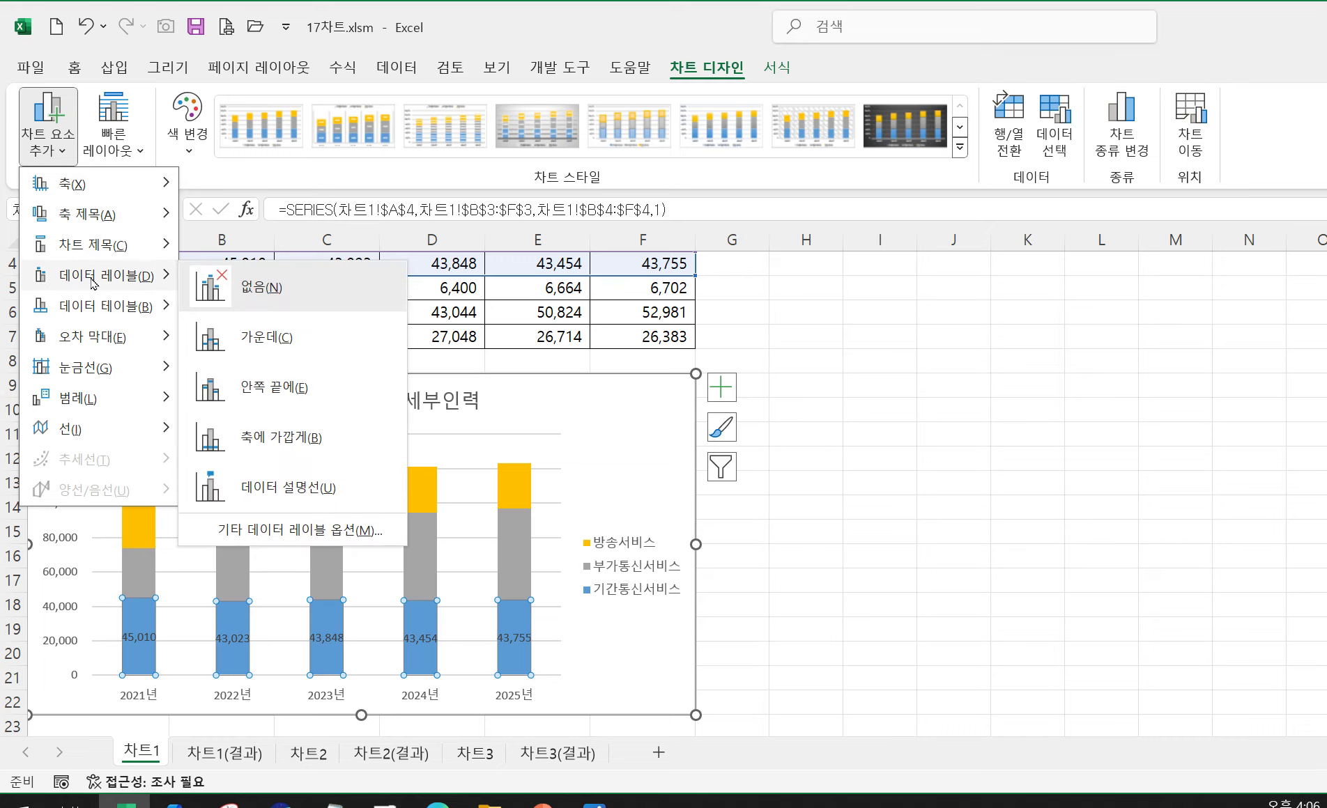
click(256, 292)
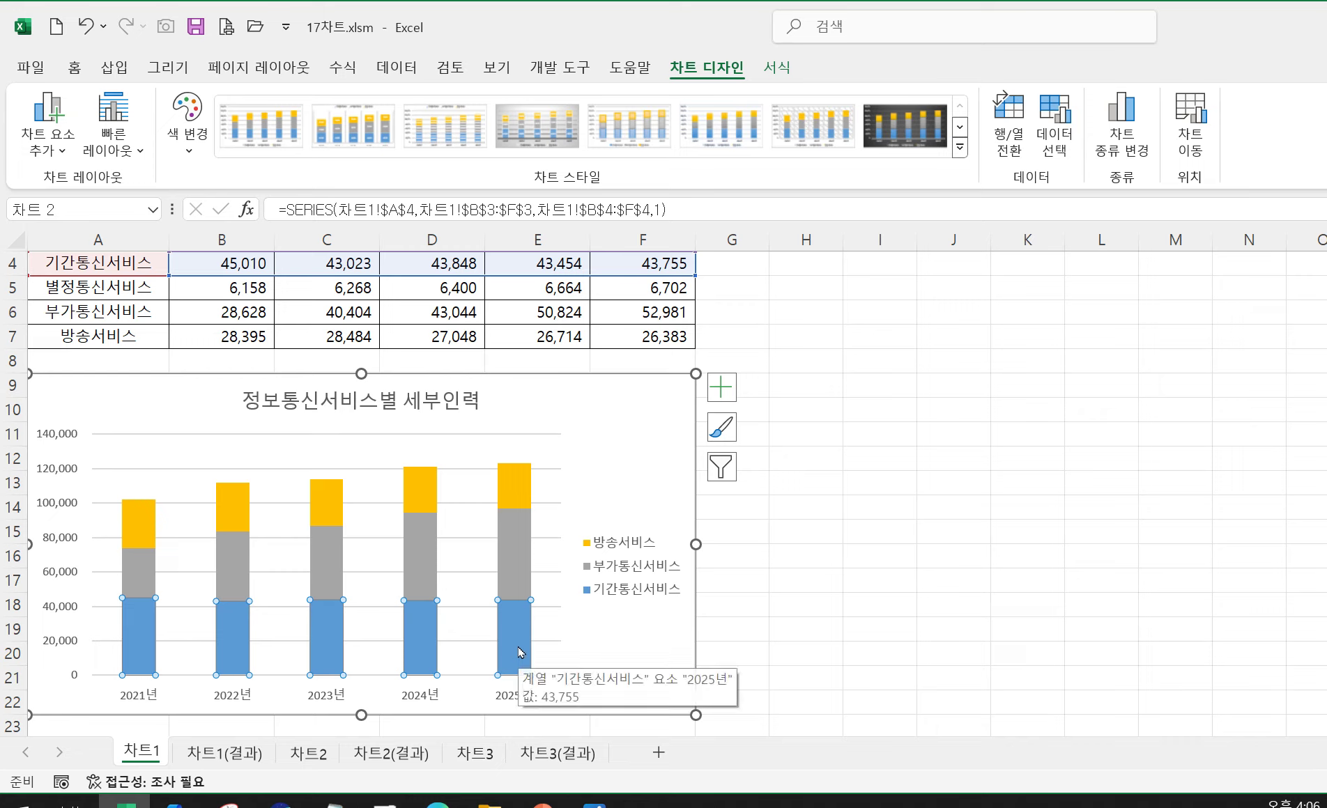
click(625, 646)
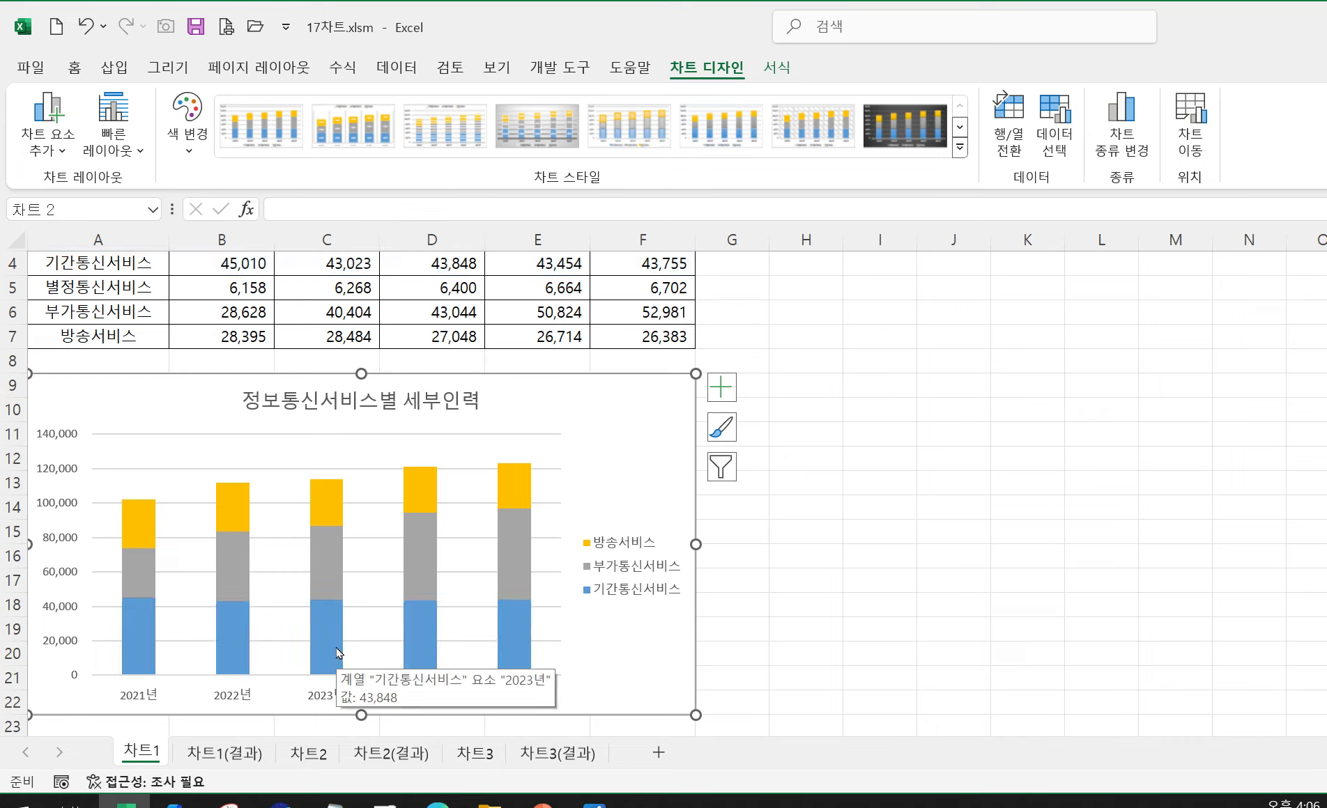
Add a data label in the 가운데 (center) position to only the 2023년 element of the 기간통신서비스 series
click(329, 638)
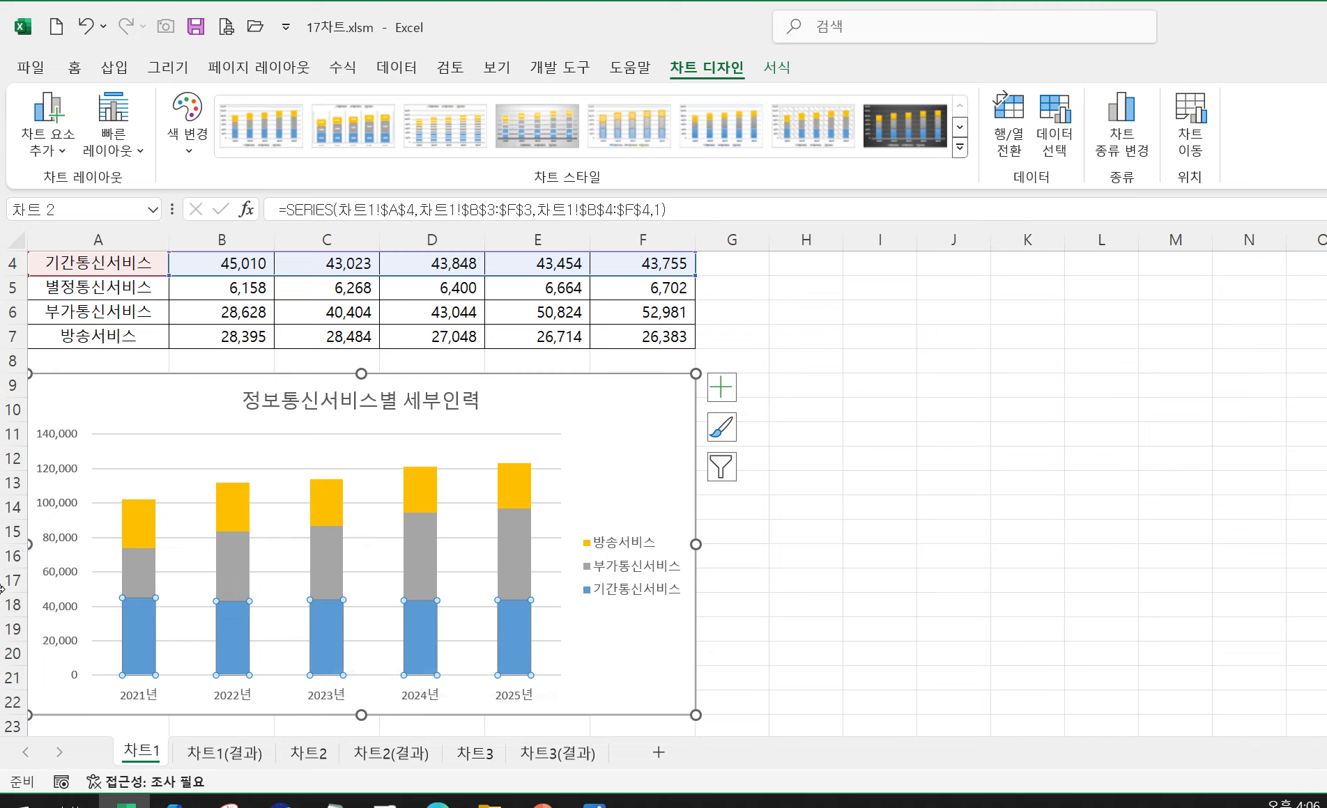
click(327, 639)
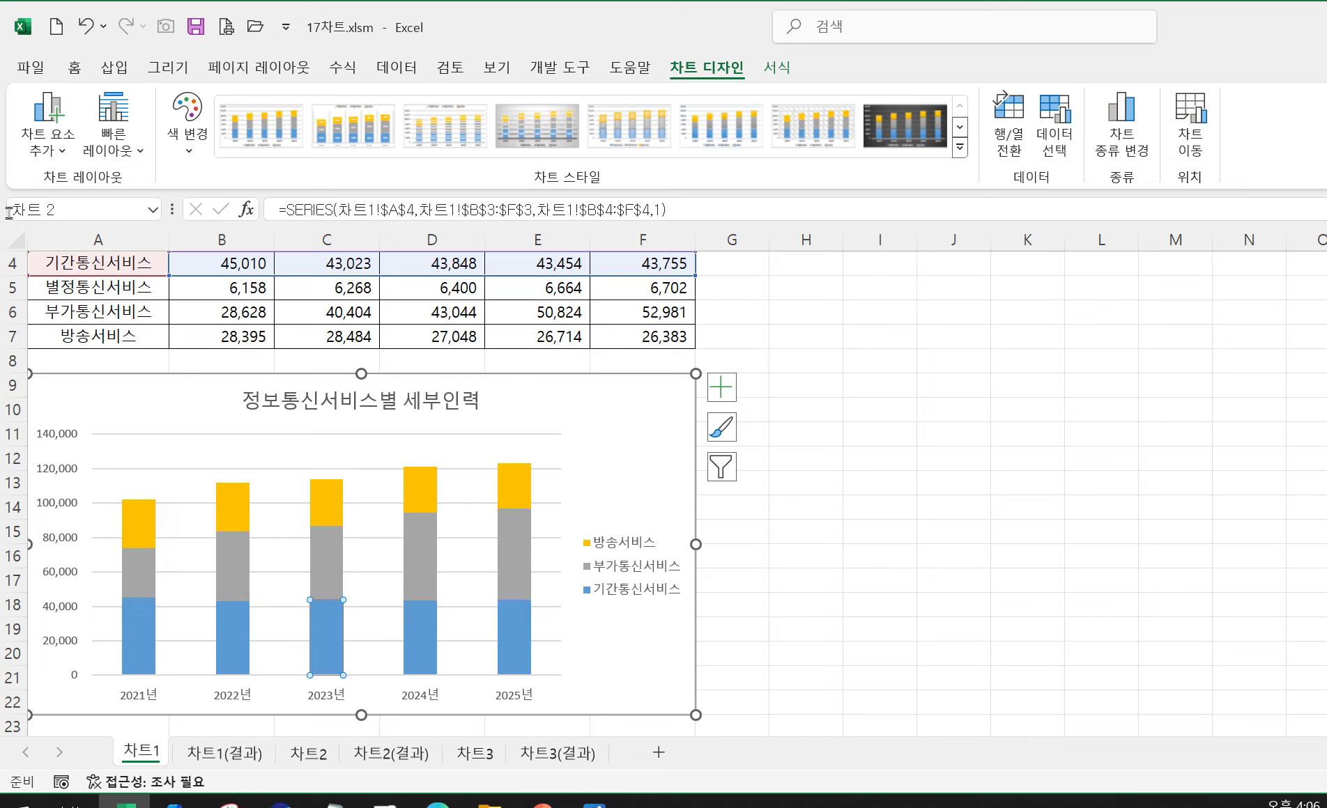
click(54, 153)
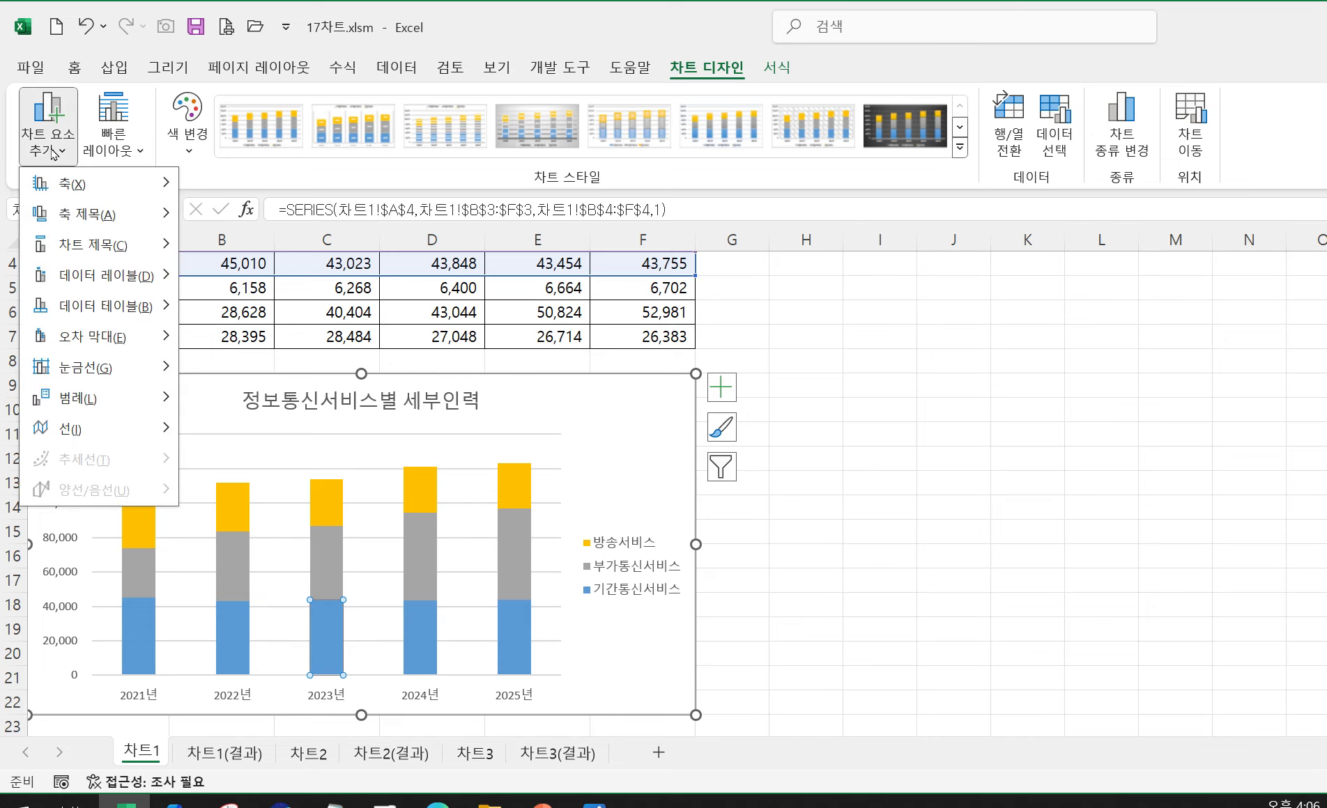
mouse_move(105, 276)
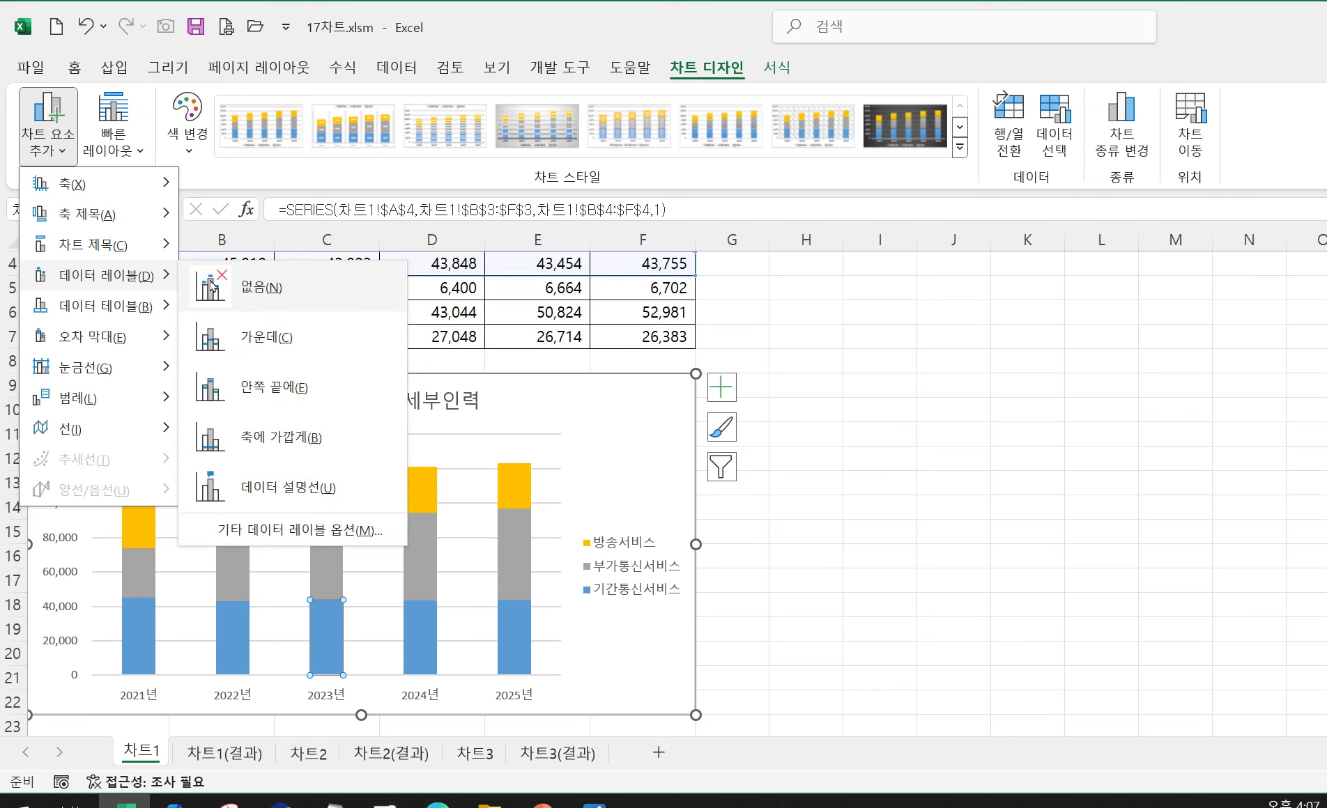
click(209, 337)
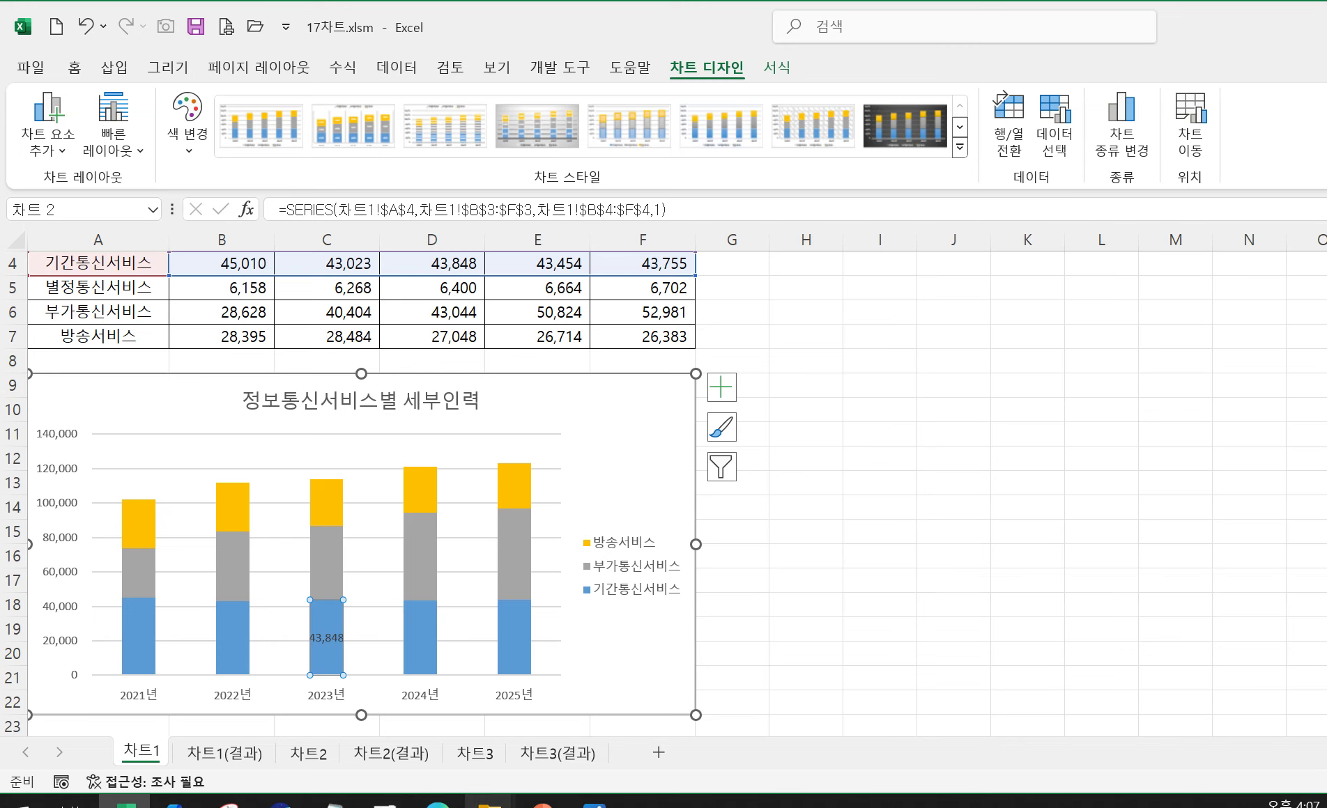
Consult the exercise photo and set the series overlap (계열 겹치기) and gap width (간격 너비) to 0% each
click(594, 801)
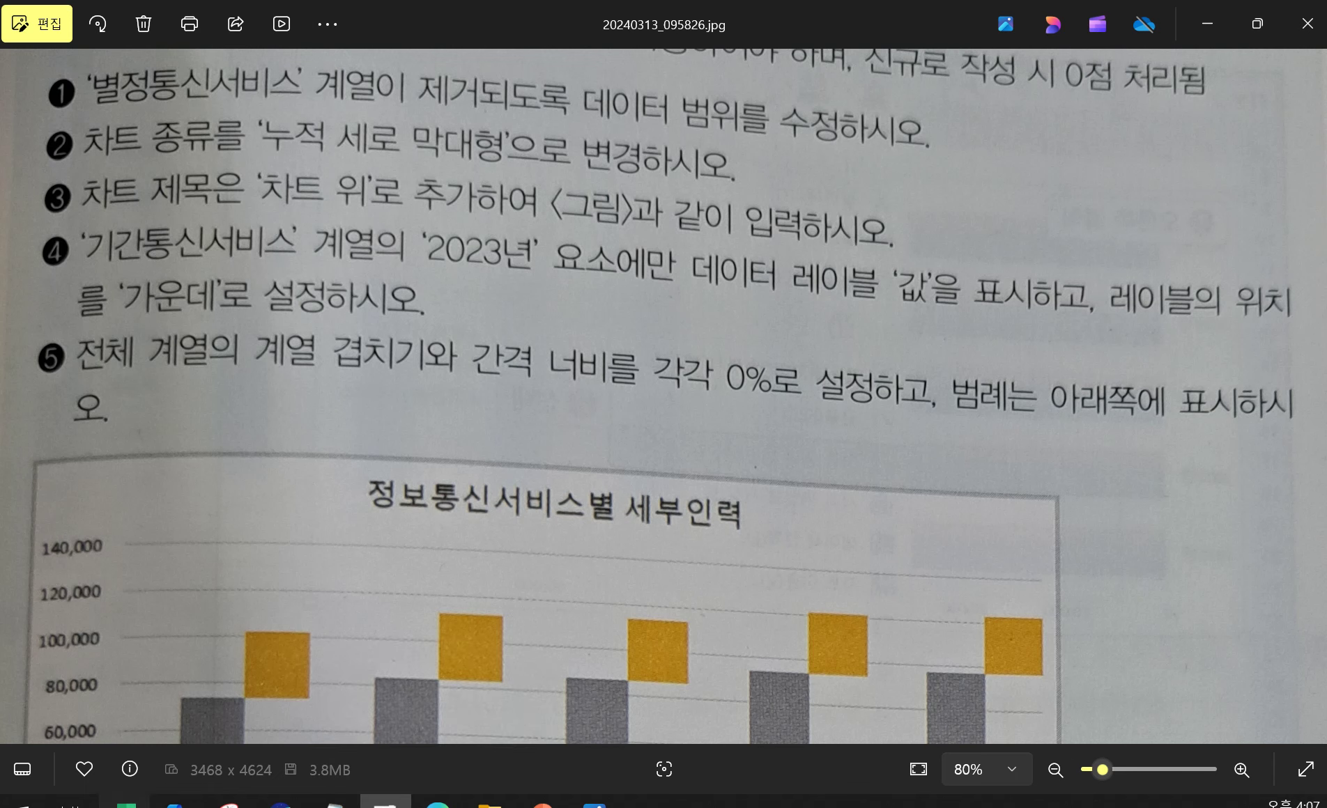
click(126, 805)
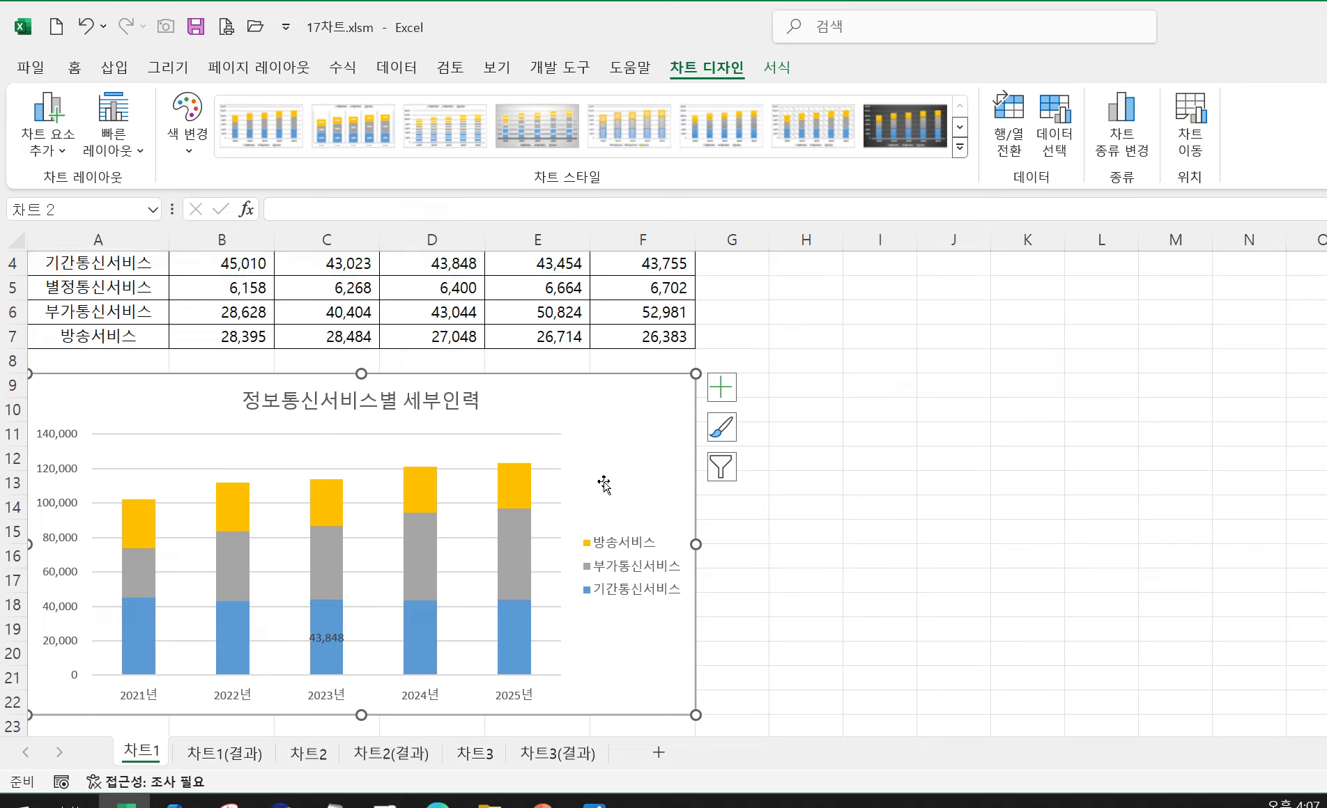
mouse_move(517, 637)
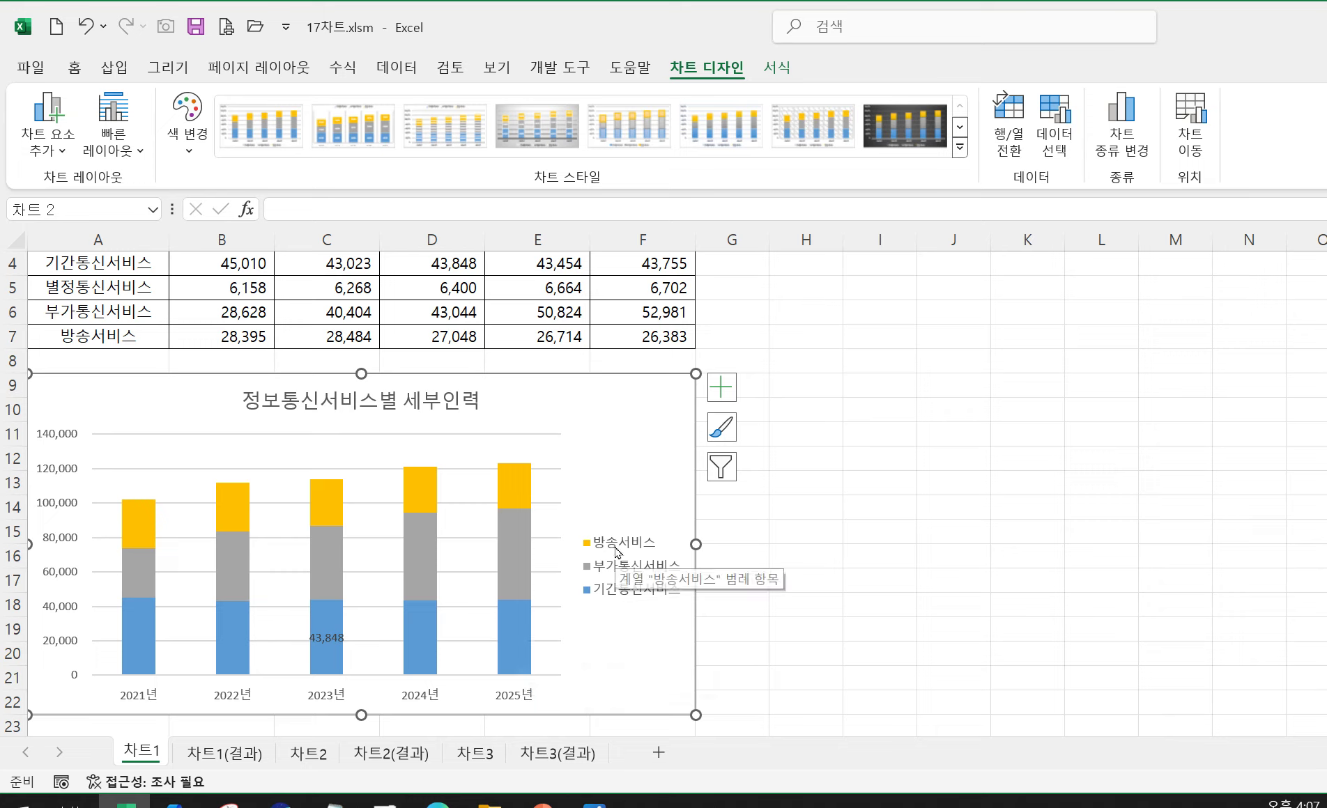
click(513, 492)
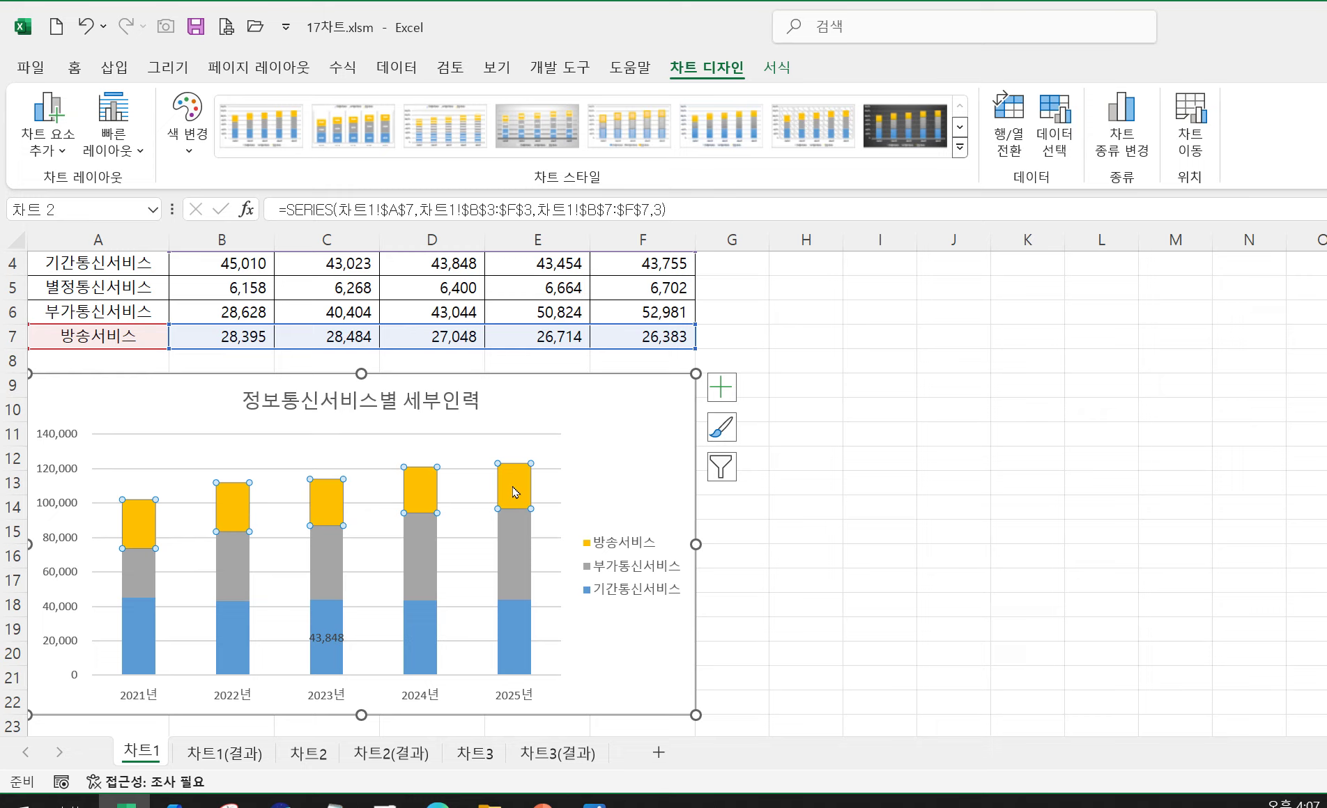
right_click(513, 492)
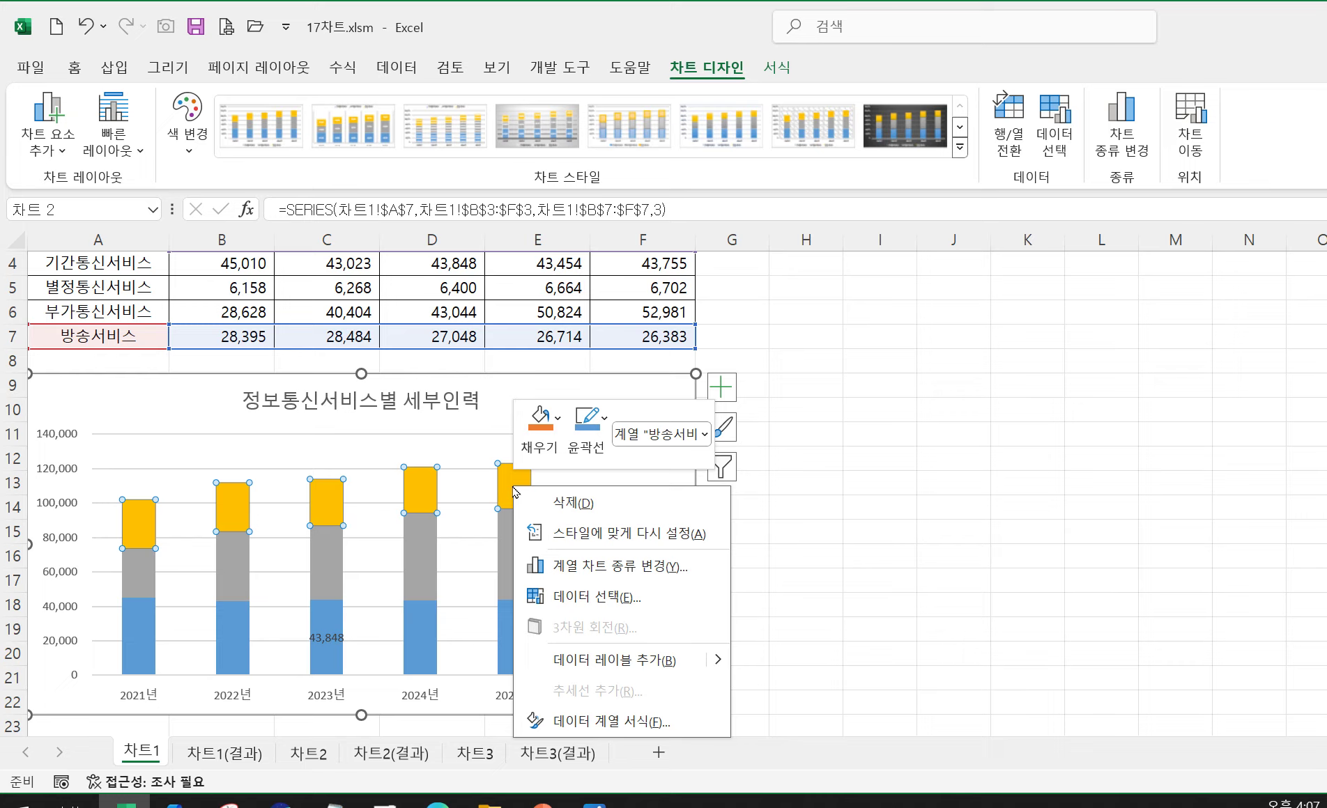
click(590, 723)
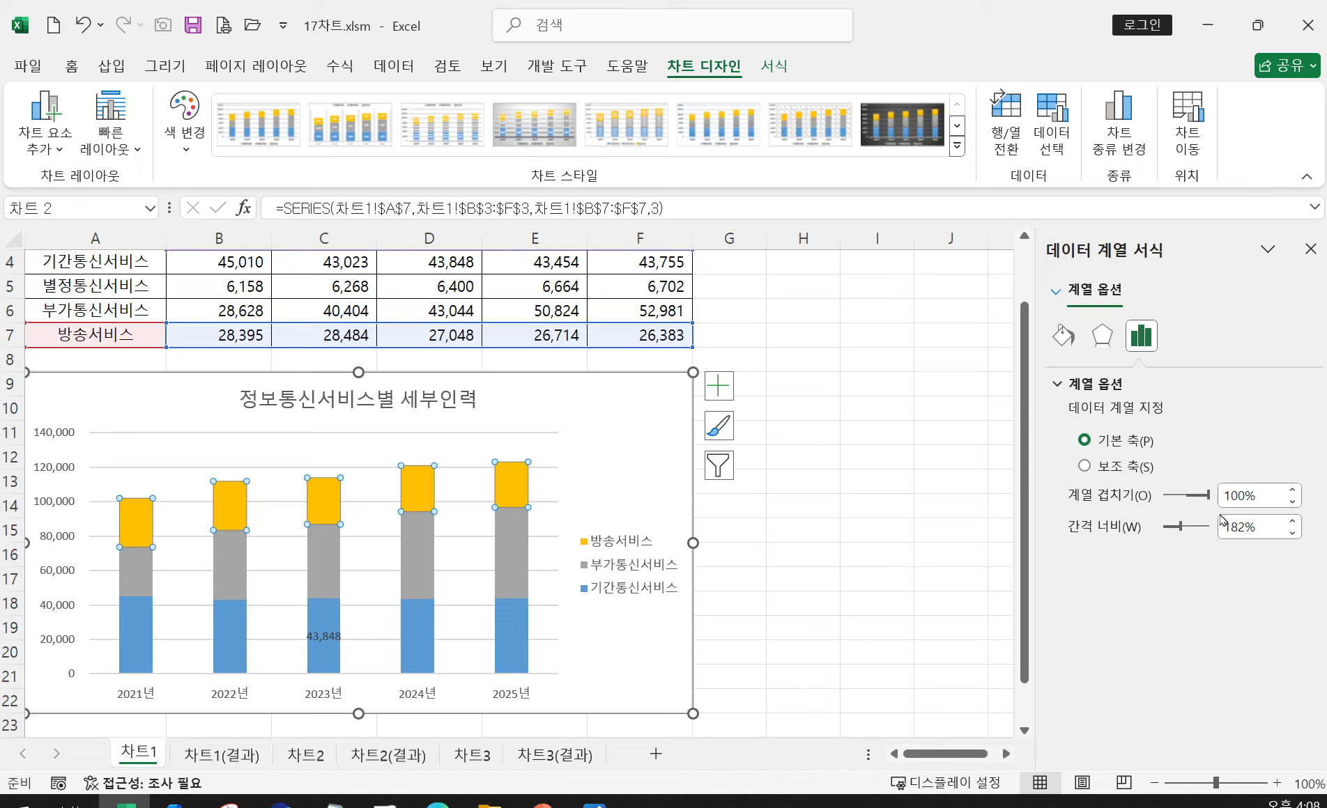
drag(1245, 499, 1162, 502)
text(0)
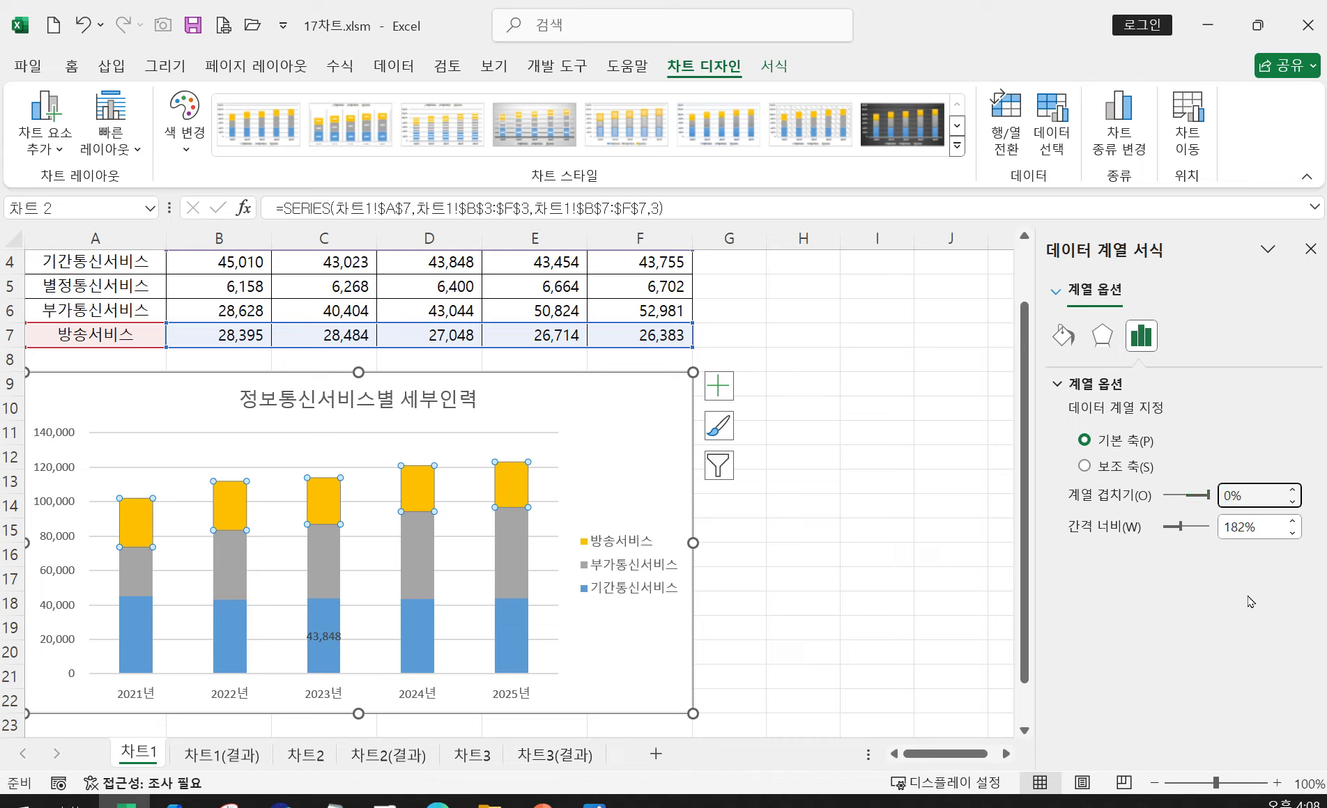
drag(1245, 527, 1206, 534)
text(0)
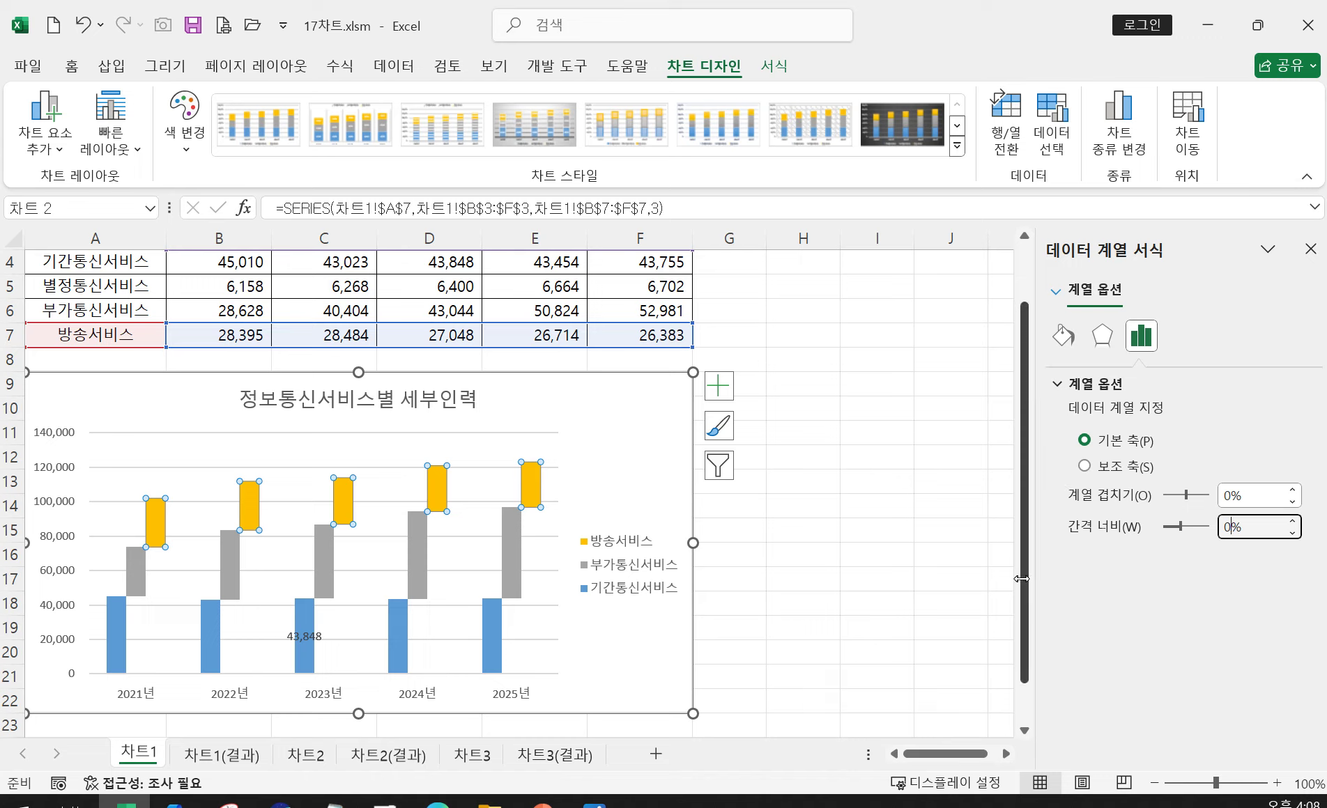
key(Return)
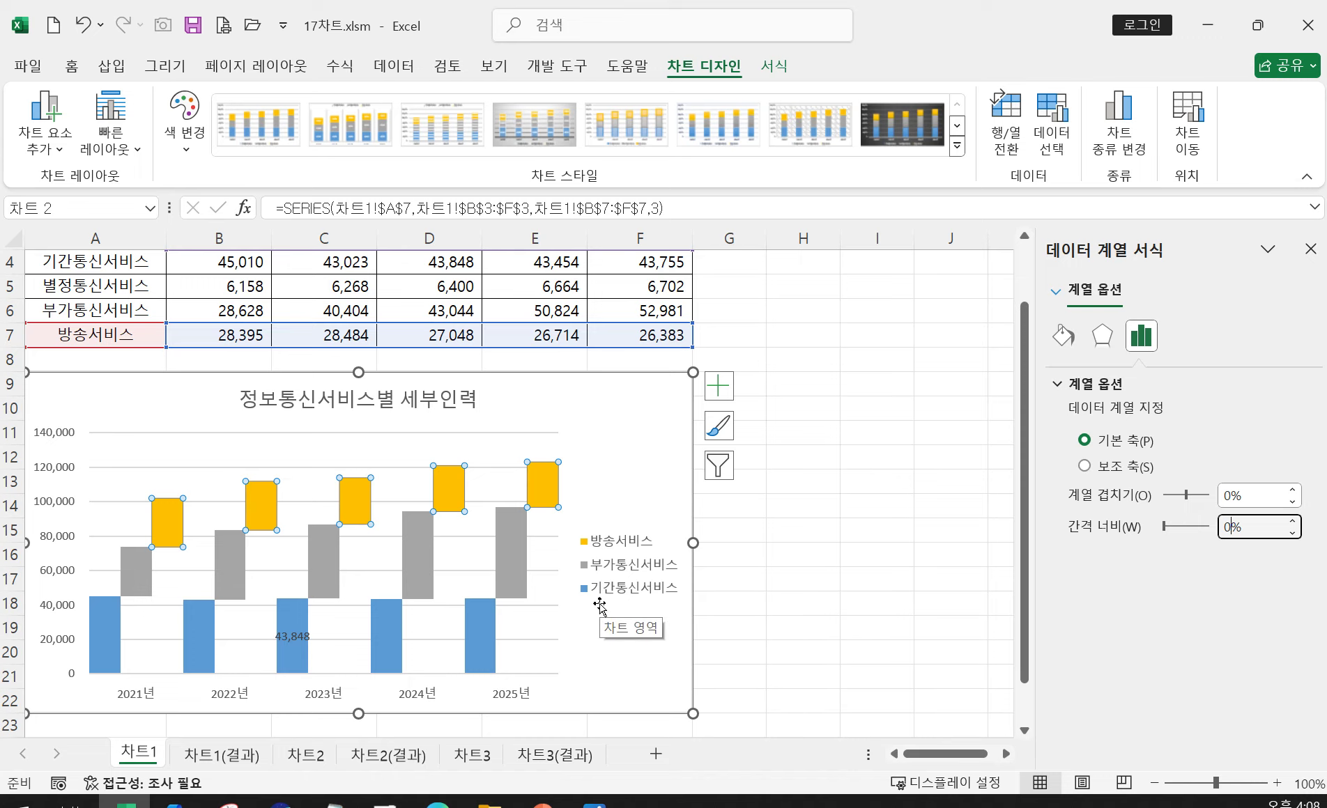
Check the exercise photo's legend instruction and place the chart legend at 아래쪽 (bottom)
click(595, 803)
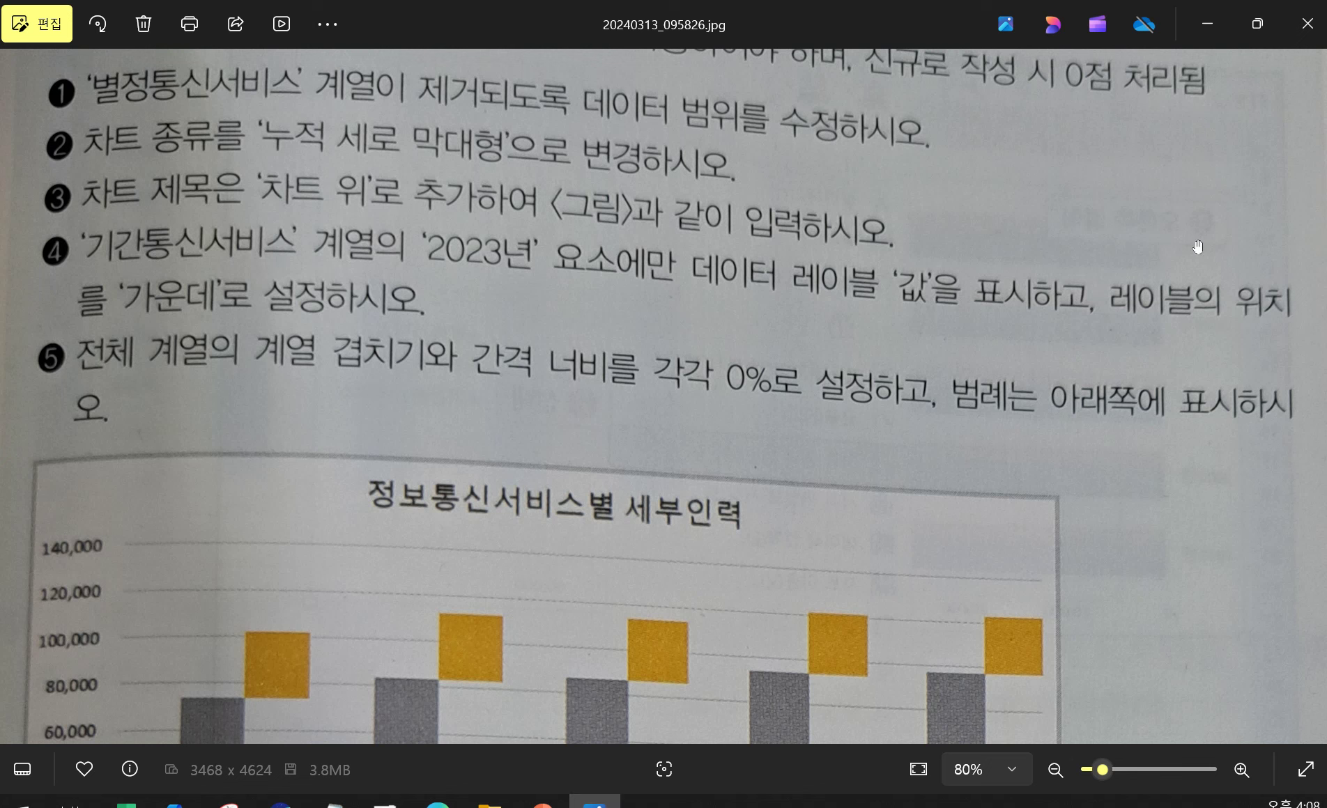
click(1206, 26)
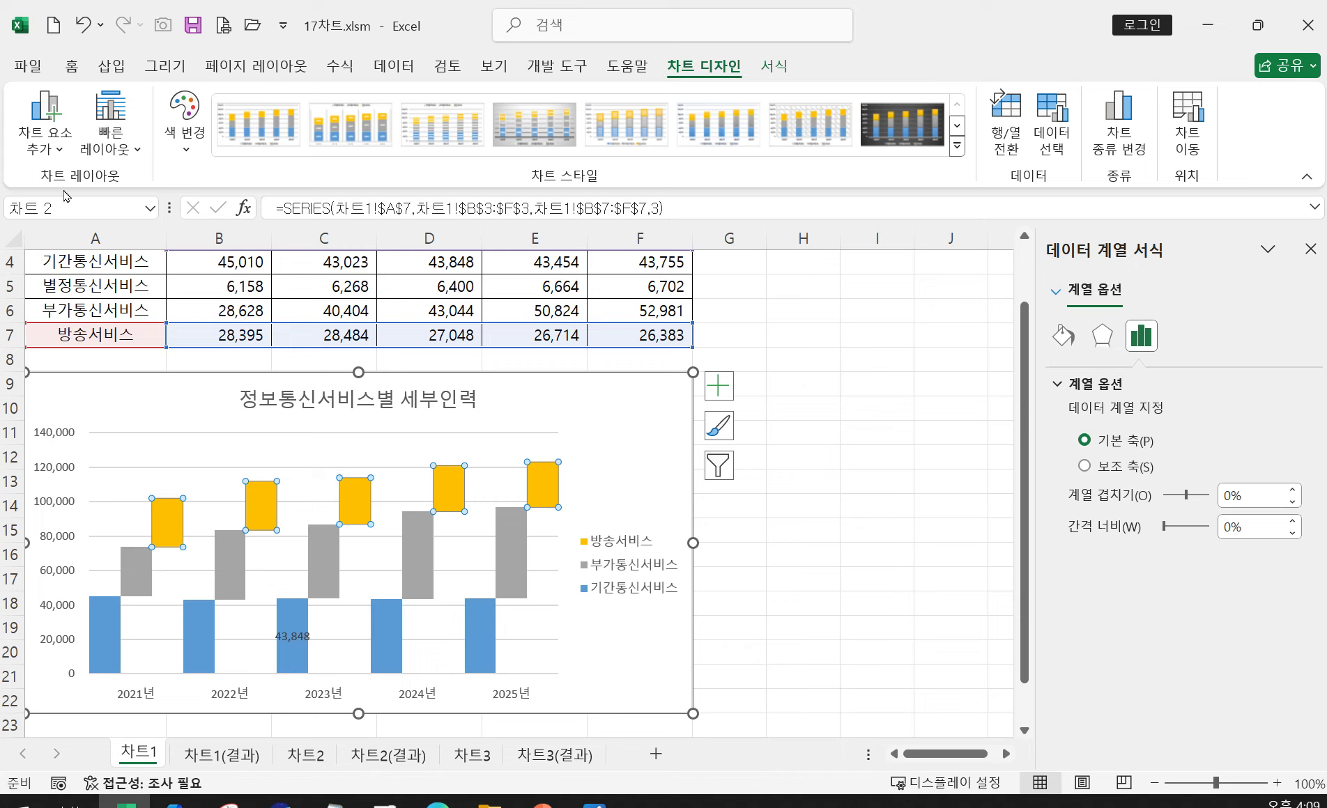
click(32, 145)
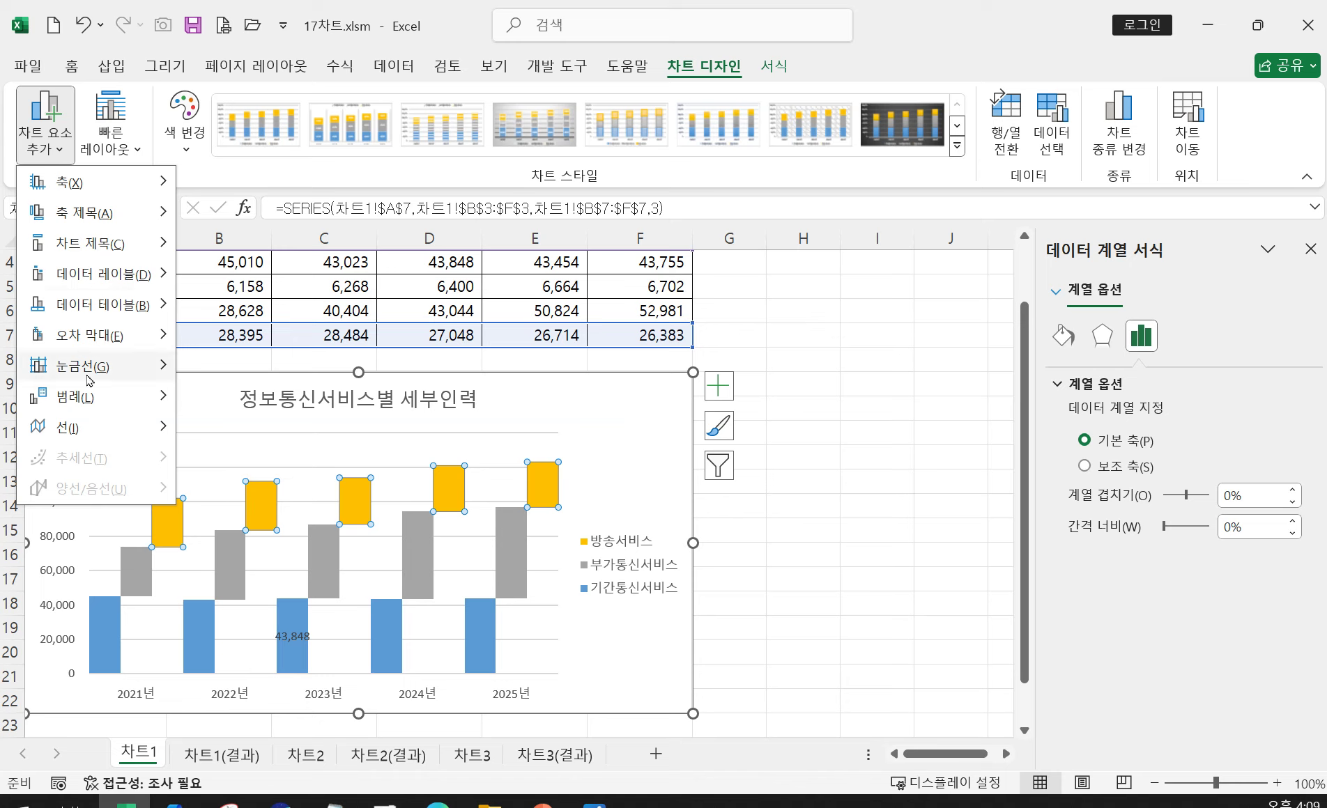
mouse_move(96, 399)
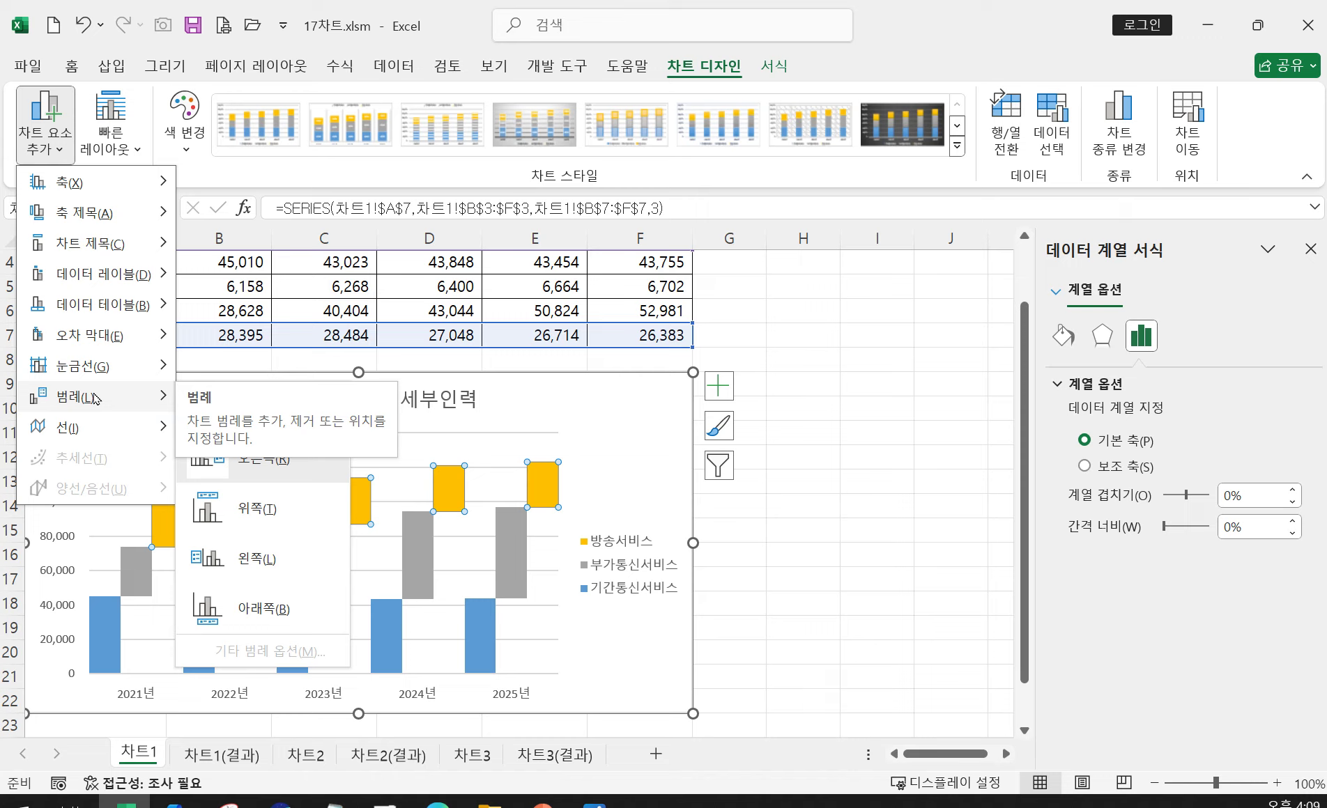
click(286, 613)
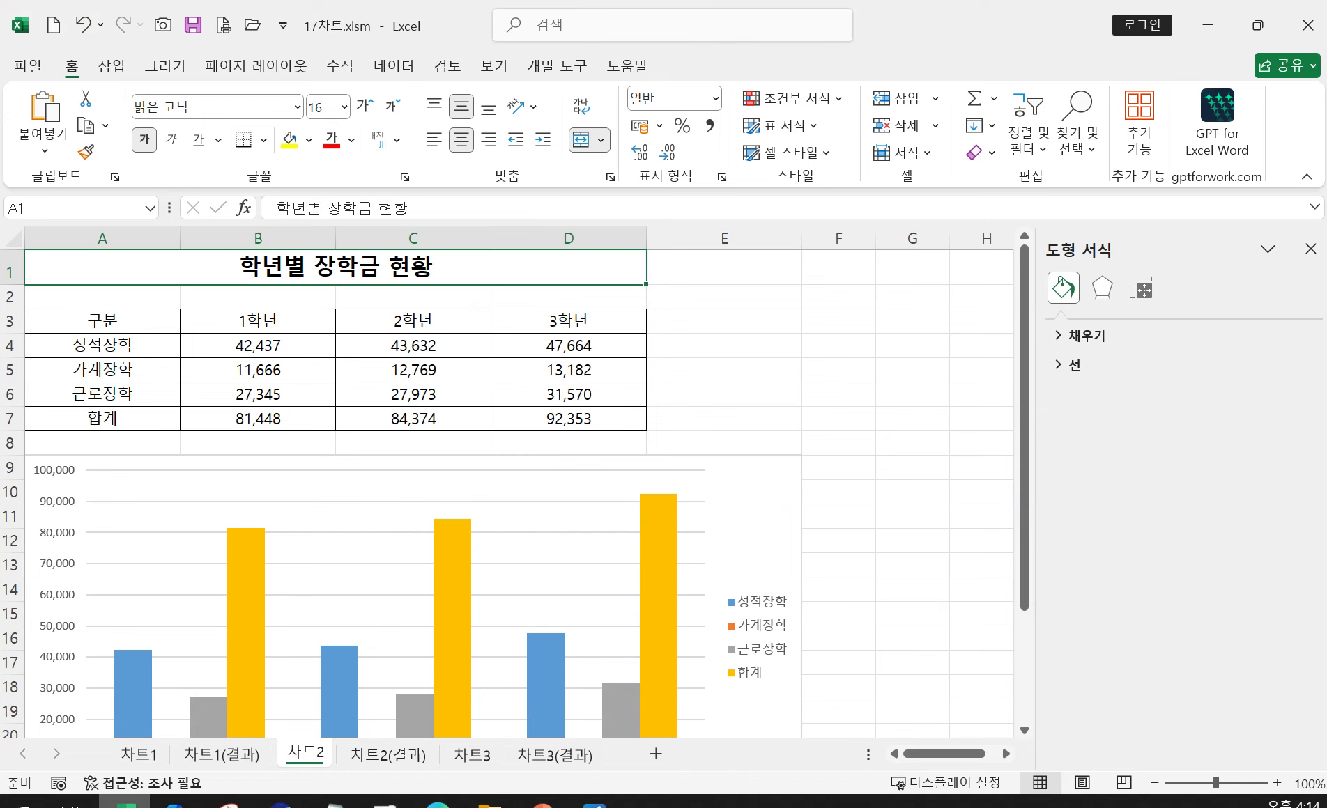
Compare the 차트2 chart with the 차트2(결과) sheet and review the exercise photo's instructions for modifying it
click(125, 803)
scroll(763, 540, down, 1)
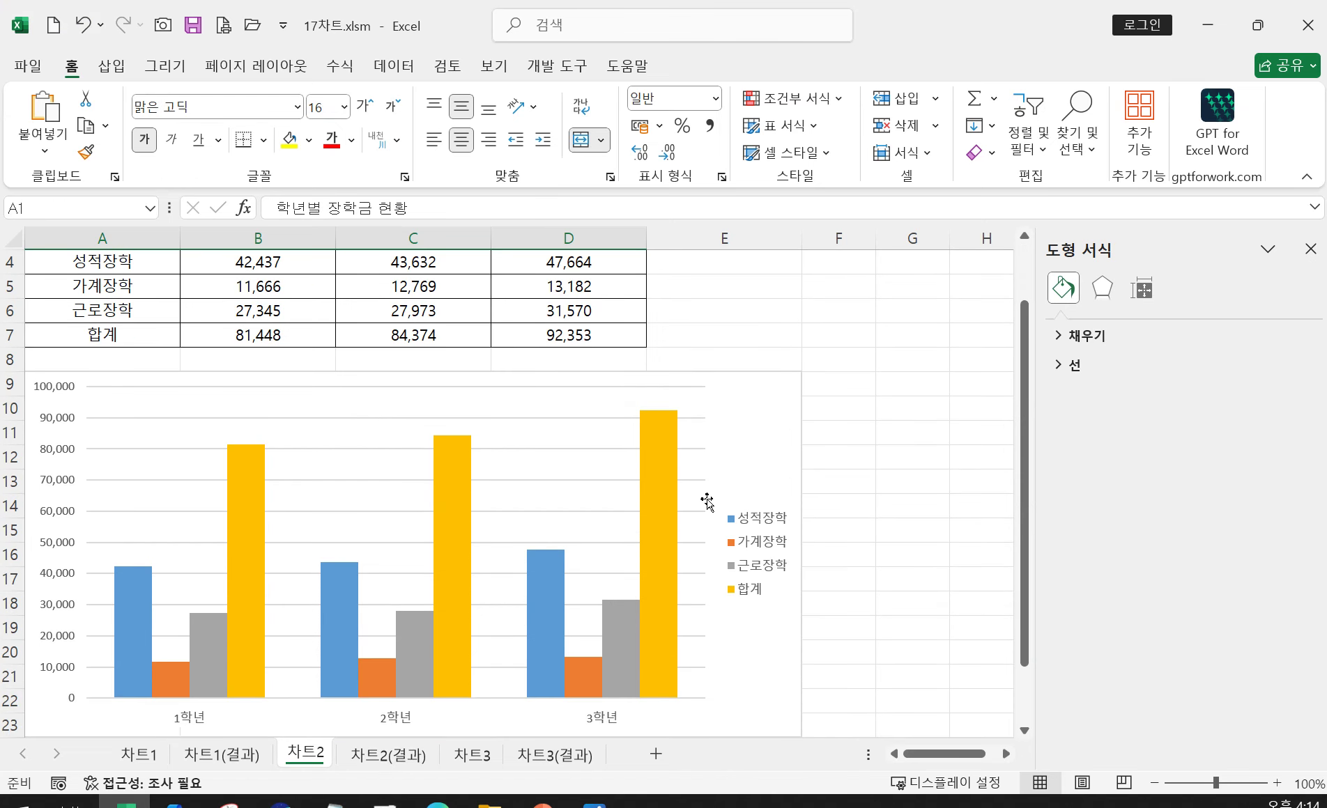
click(755, 445)
click(389, 755)
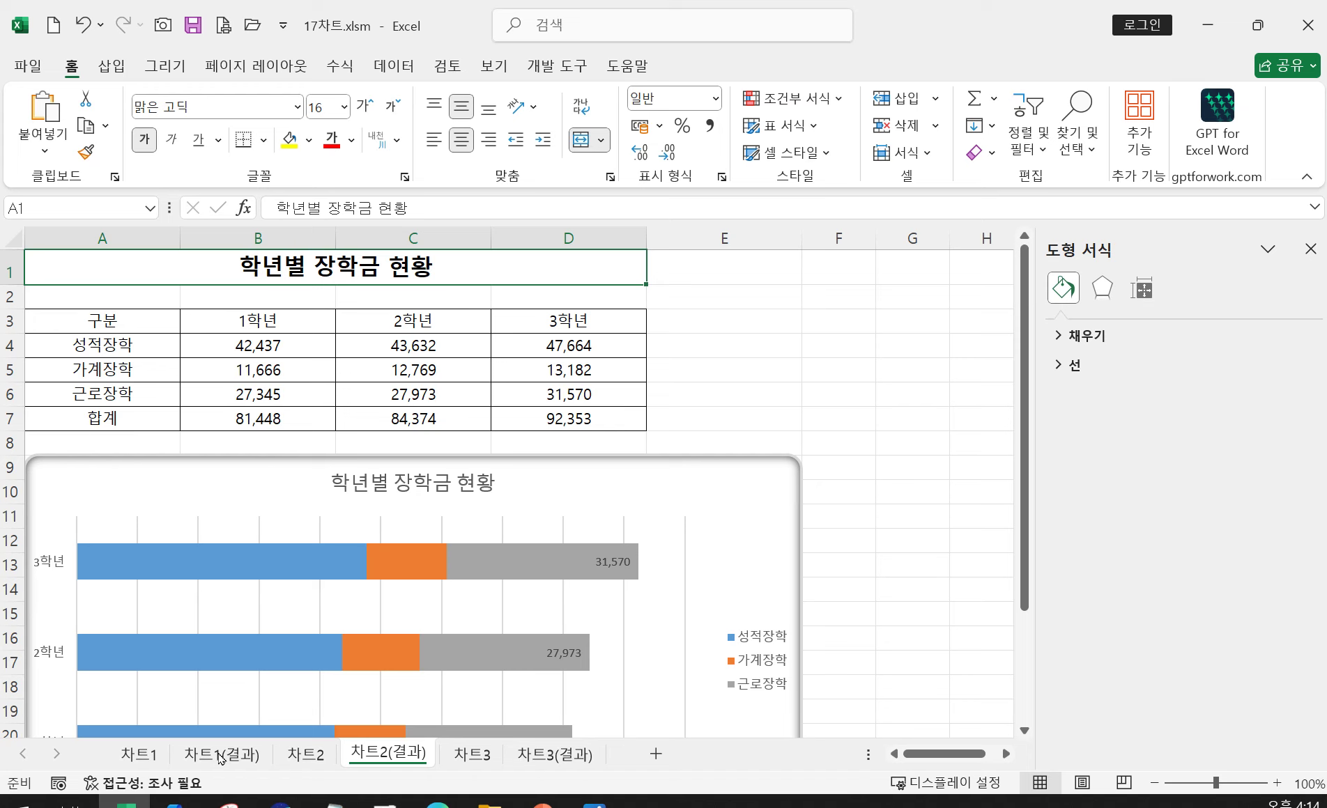
click(219, 756)
click(289, 755)
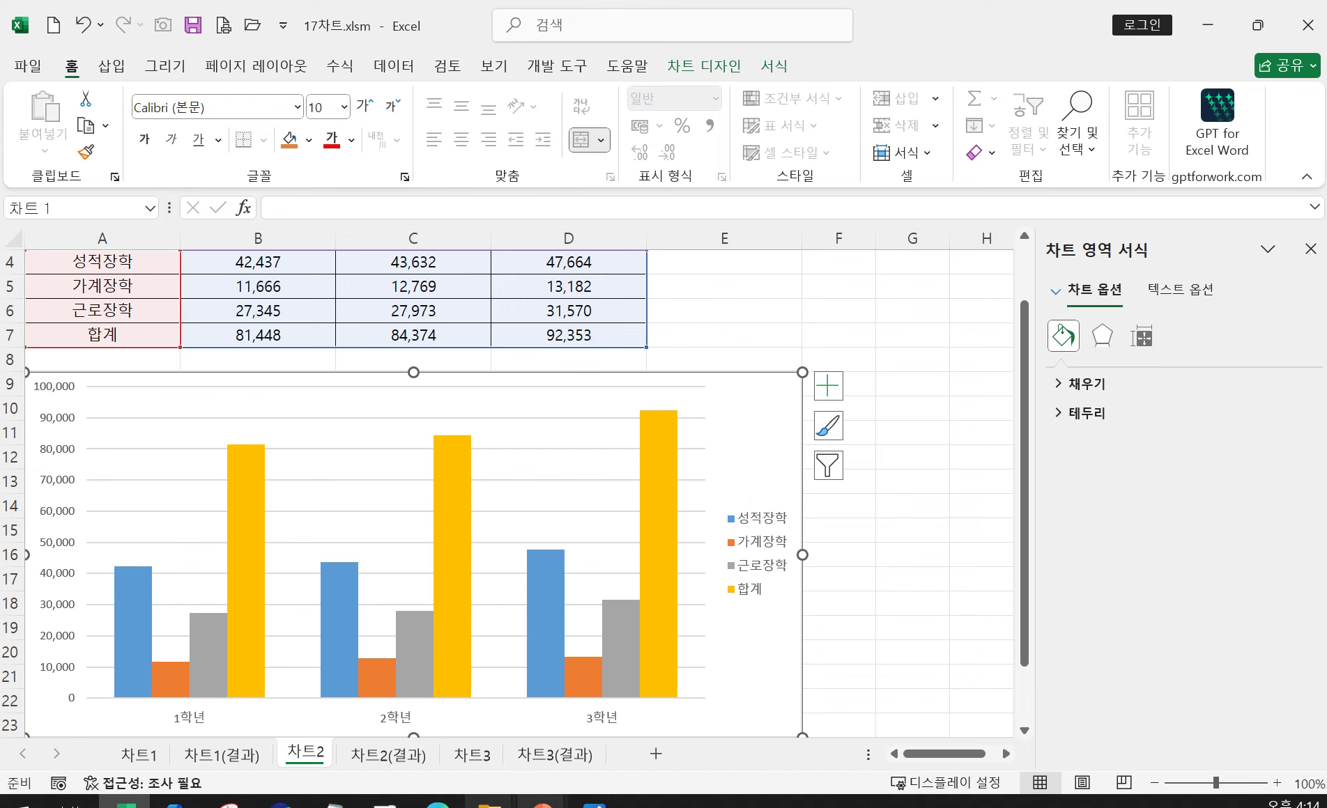
click(594, 802)
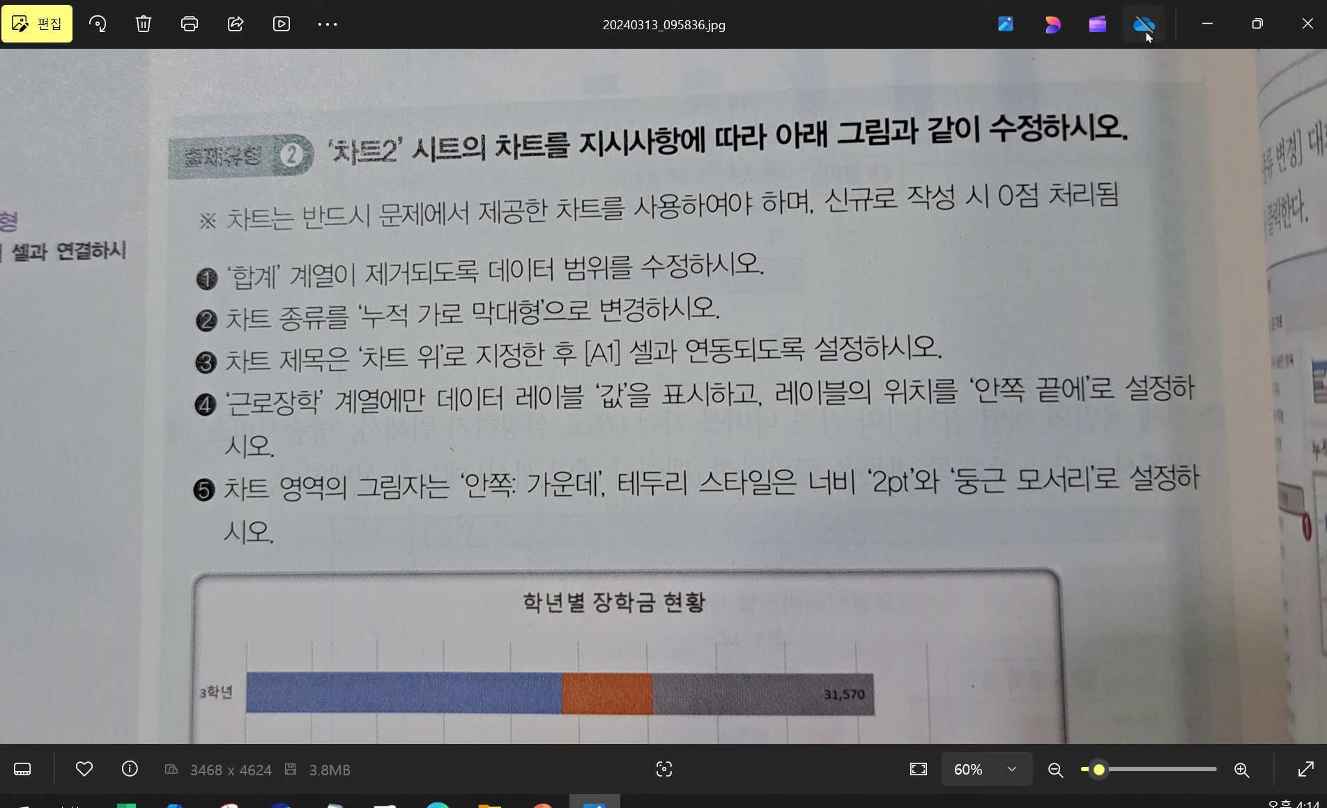
click(1207, 24)
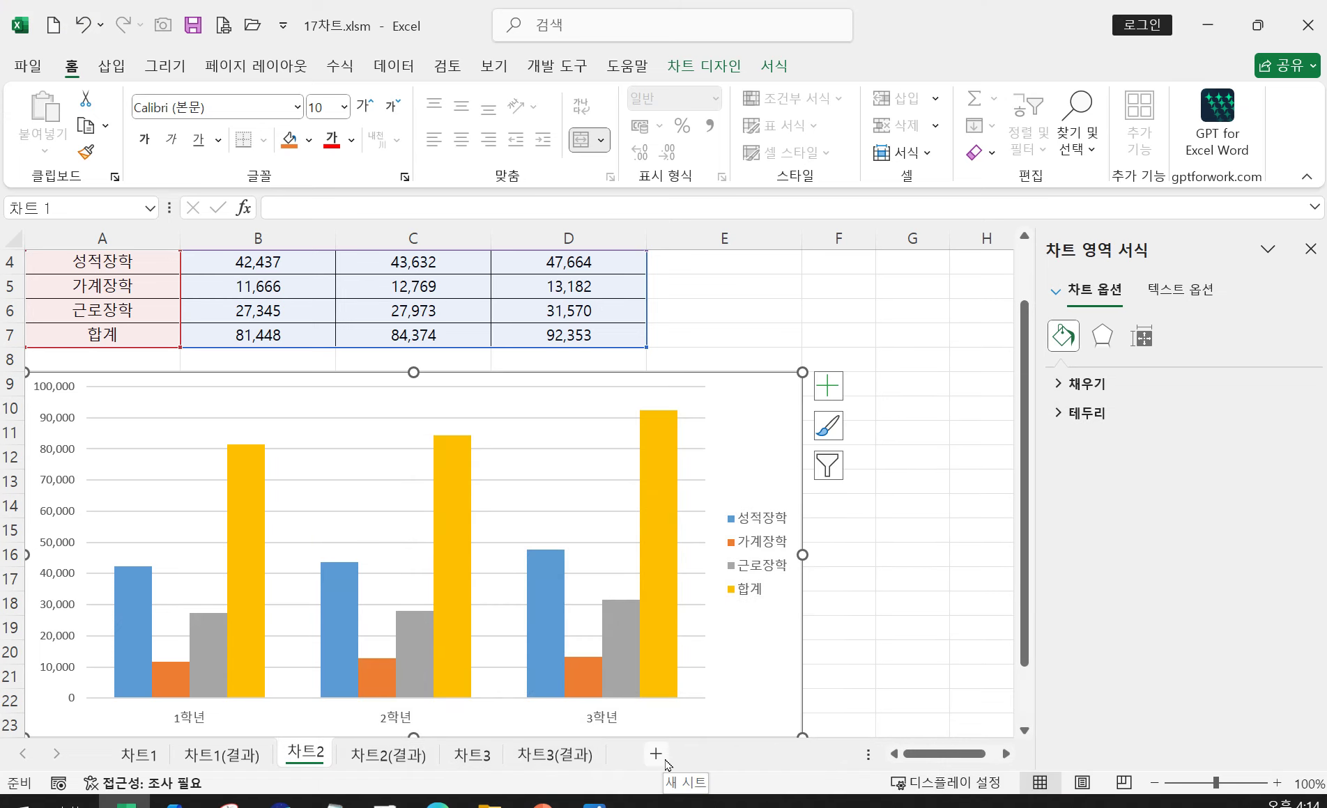
Delete the 합계 series directly from the 차트2 chart, and undo the deletion
mouse_move(653, 584)
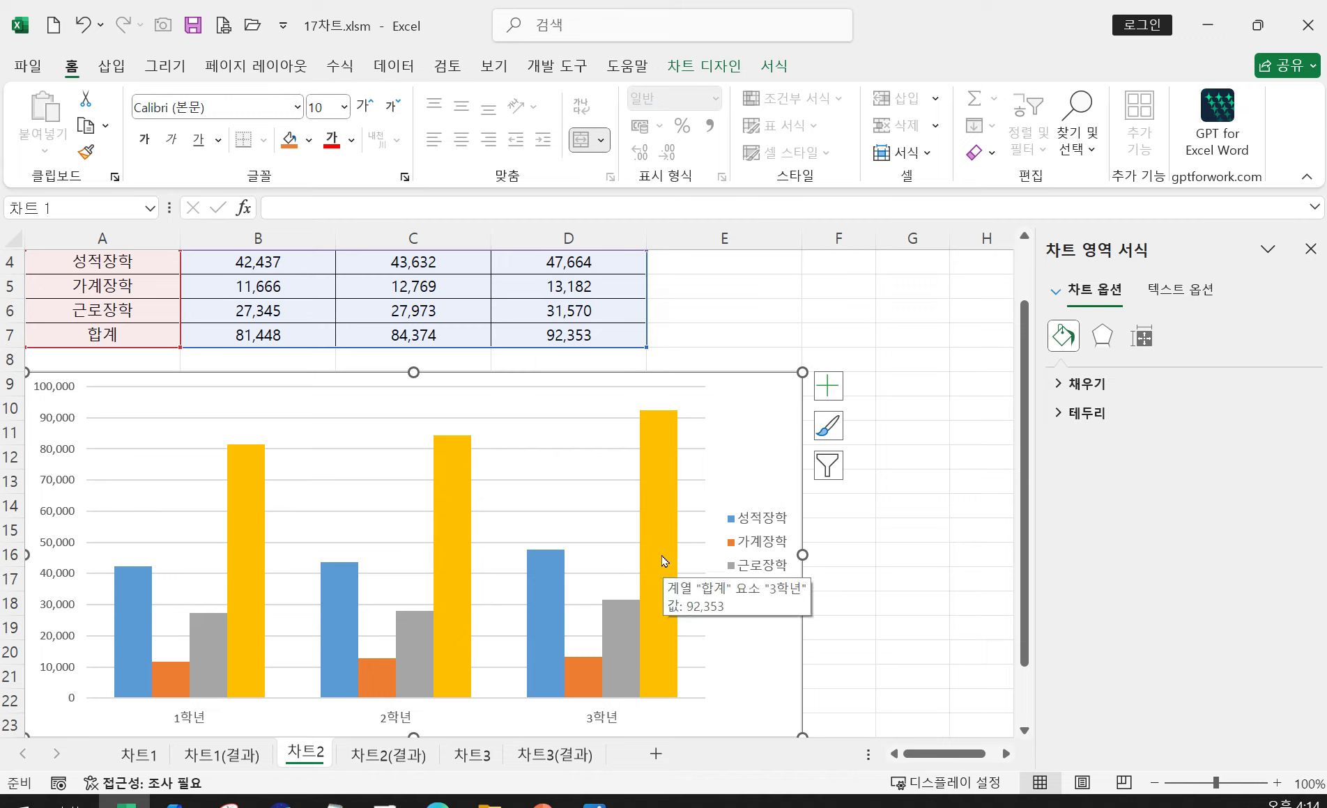
click(660, 563)
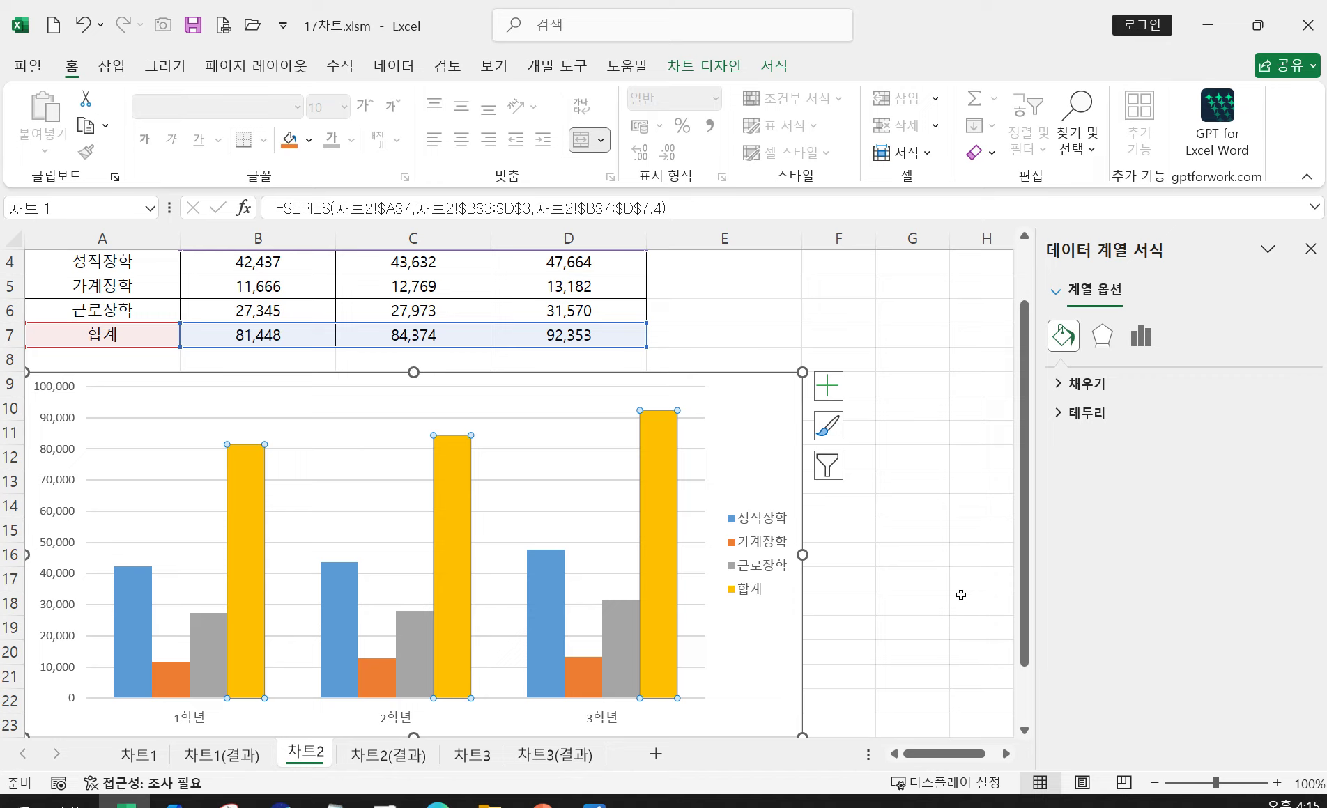
key(Delete)
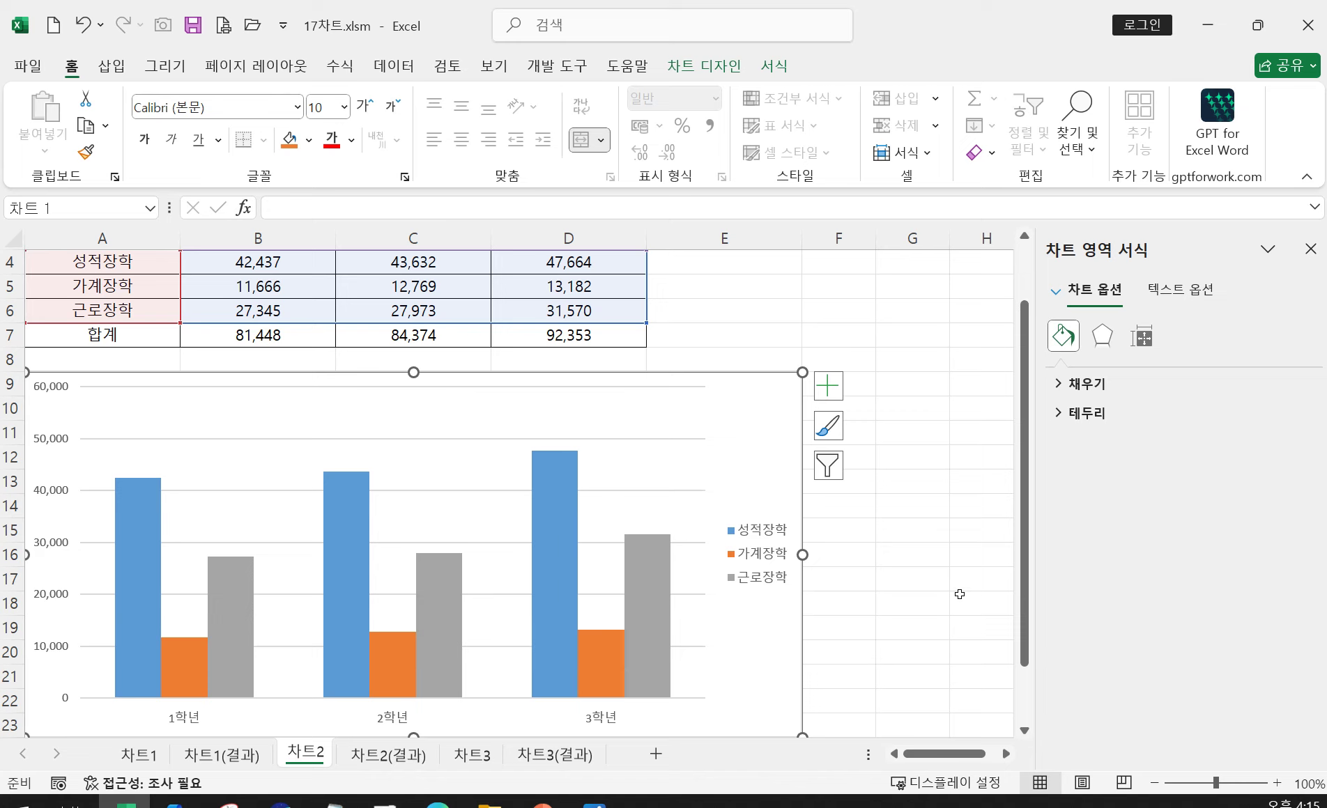
click(83, 25)
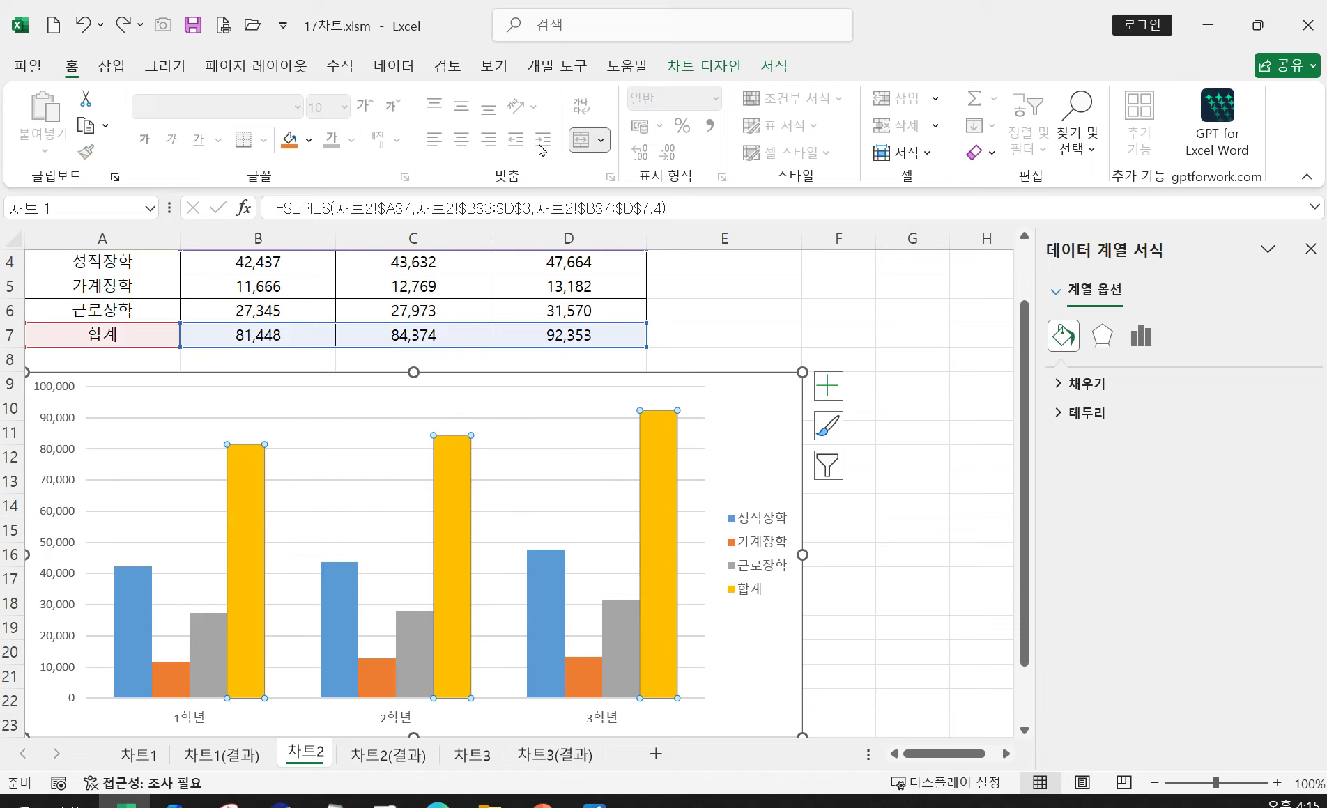
Remove the 합계 series from the chart by editing its source data selection
click(688, 67)
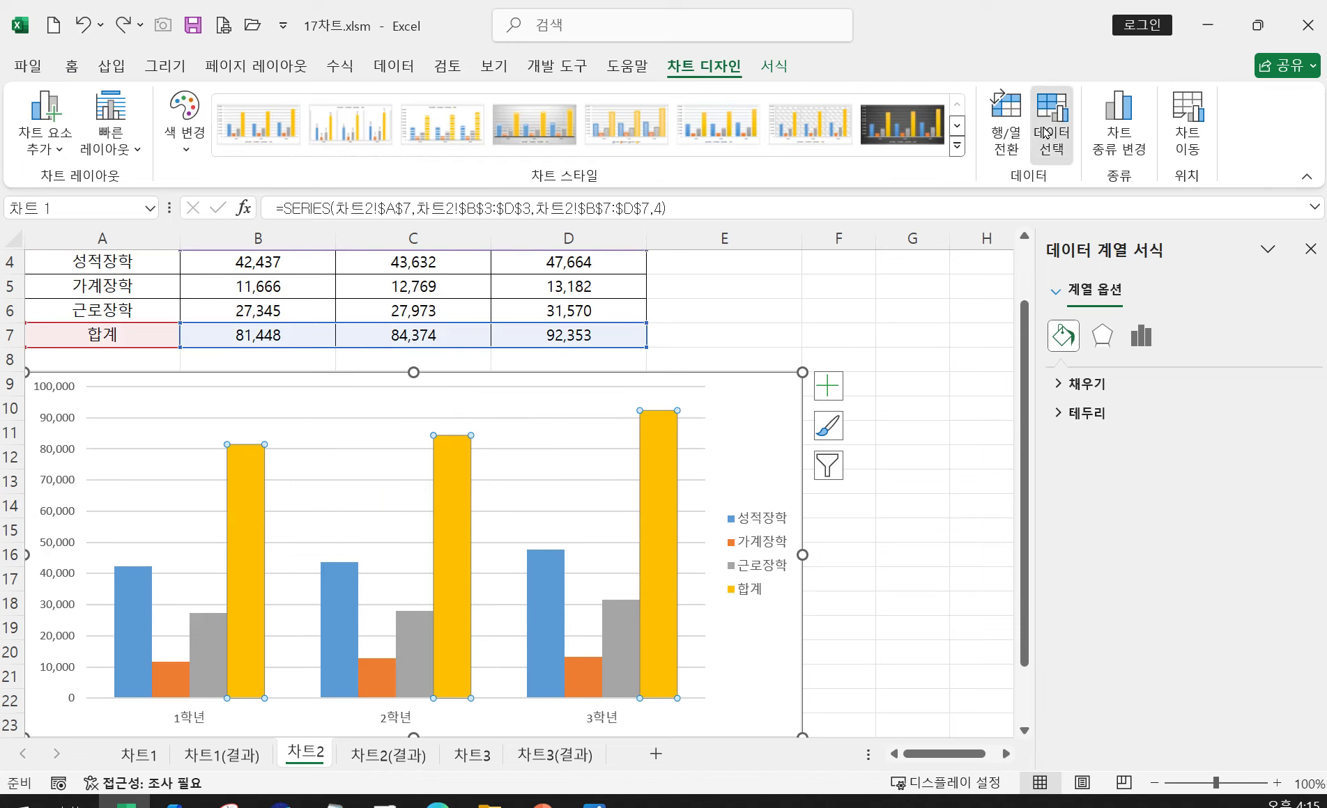
click(1048, 132)
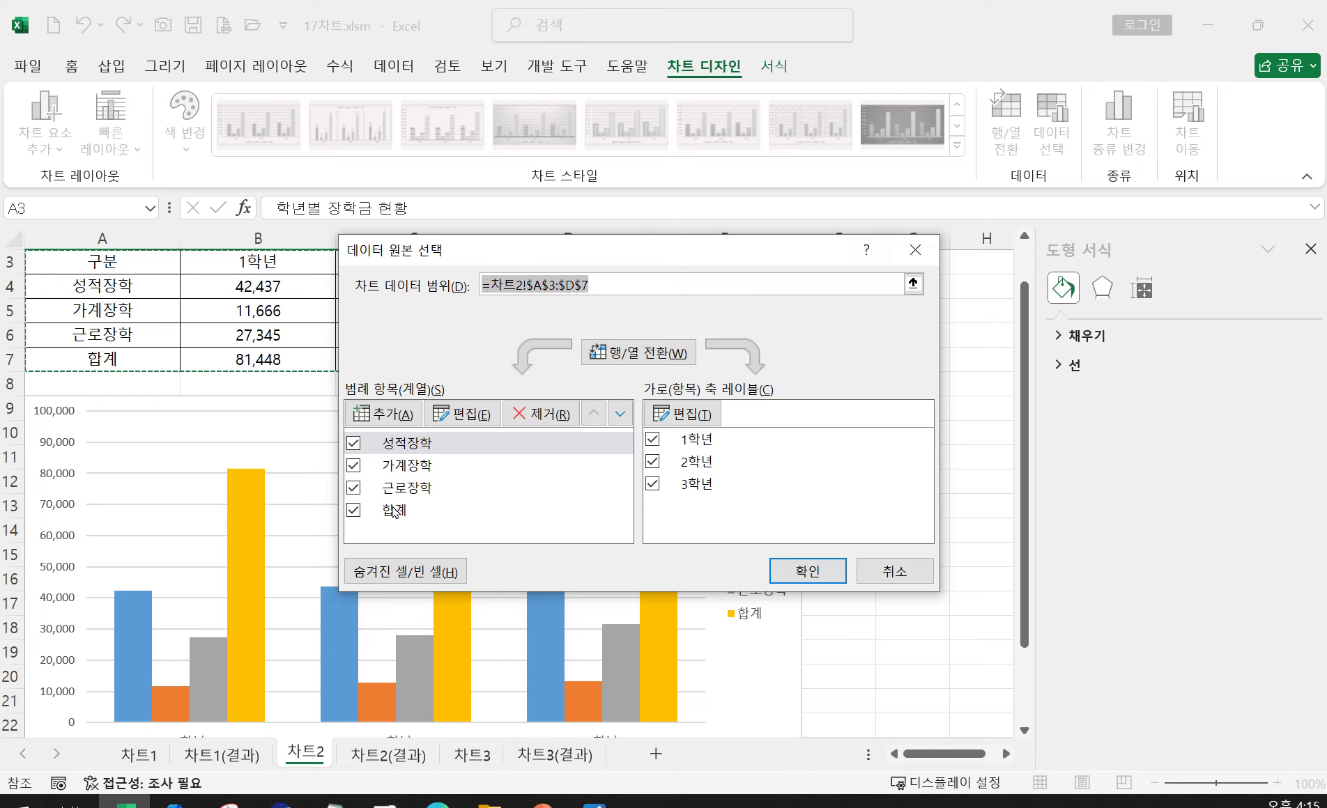
click(395, 511)
click(542, 414)
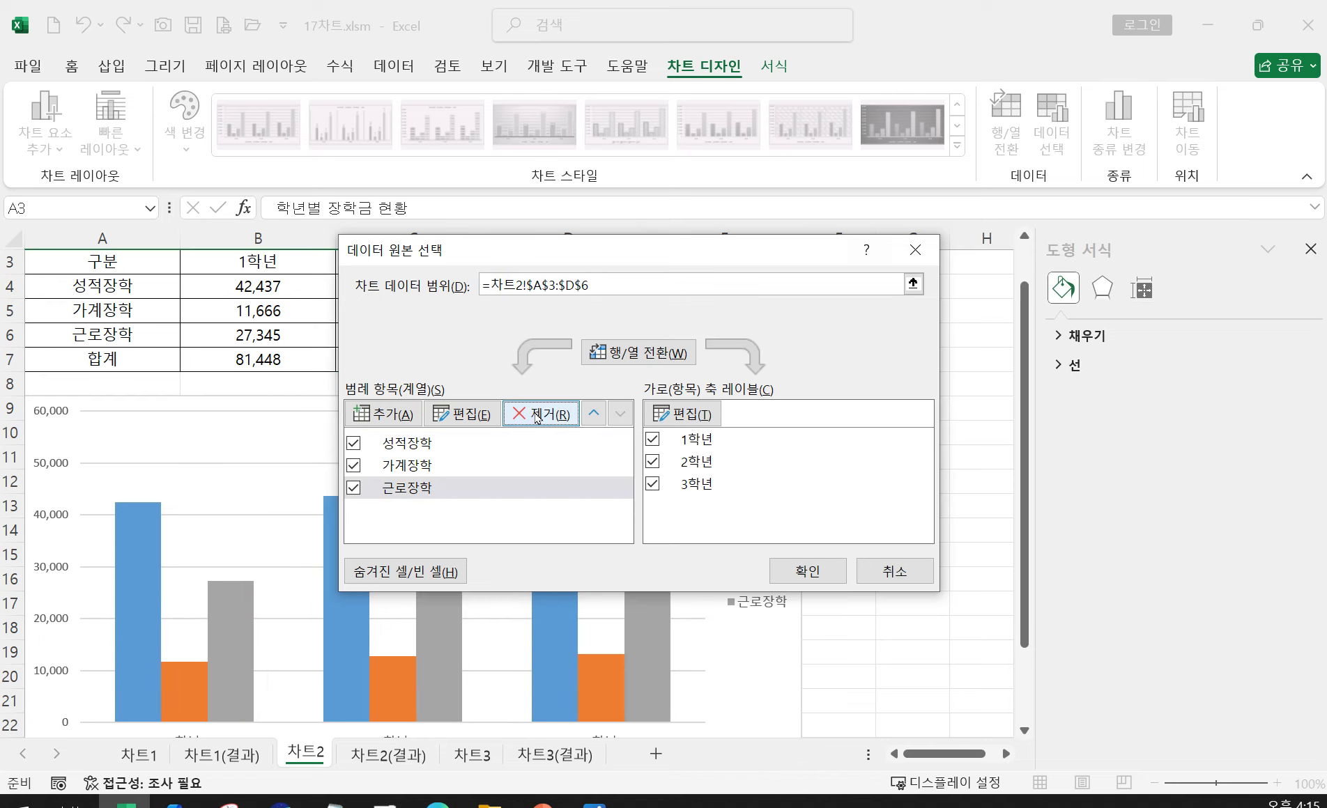
click(795, 568)
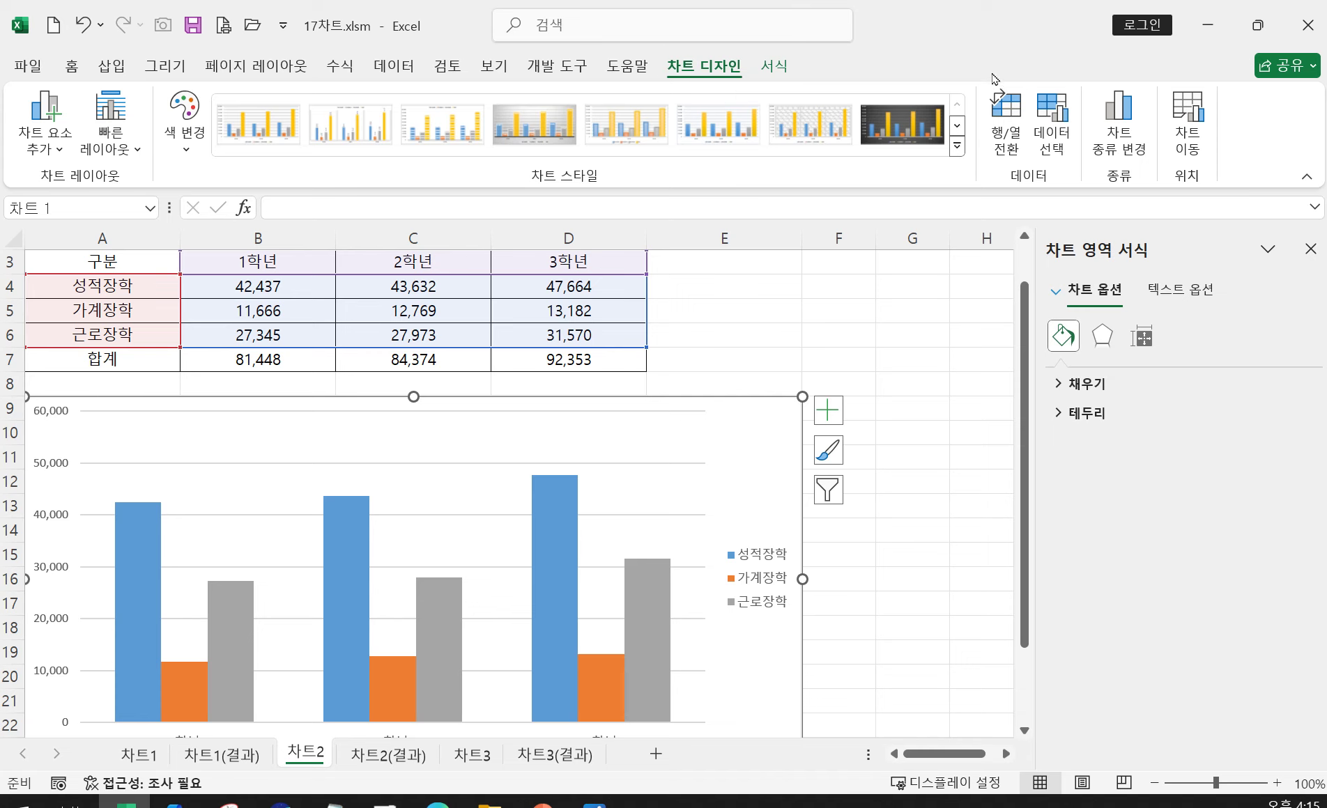
Change the chart type to 누적 가로 막대형 (stacked bar)
click(1112, 138)
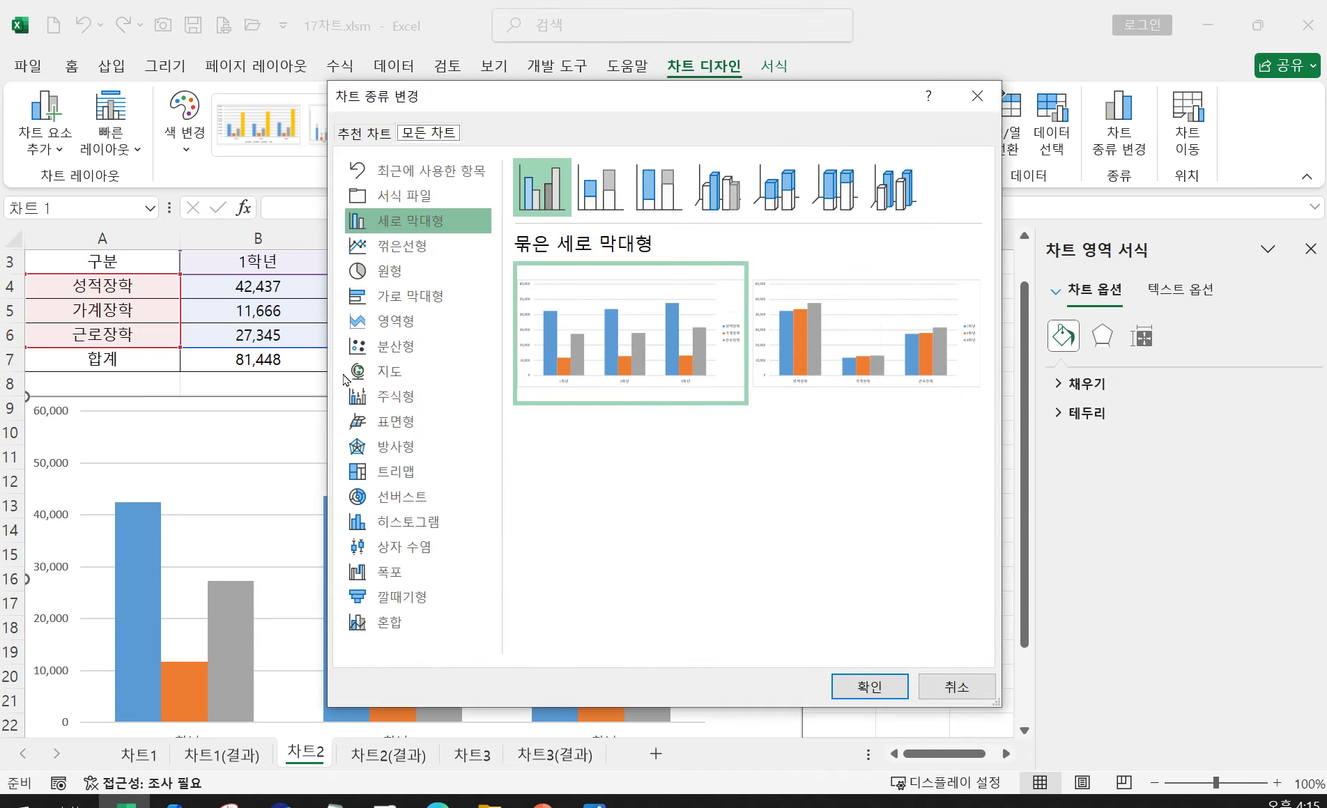
click(403, 303)
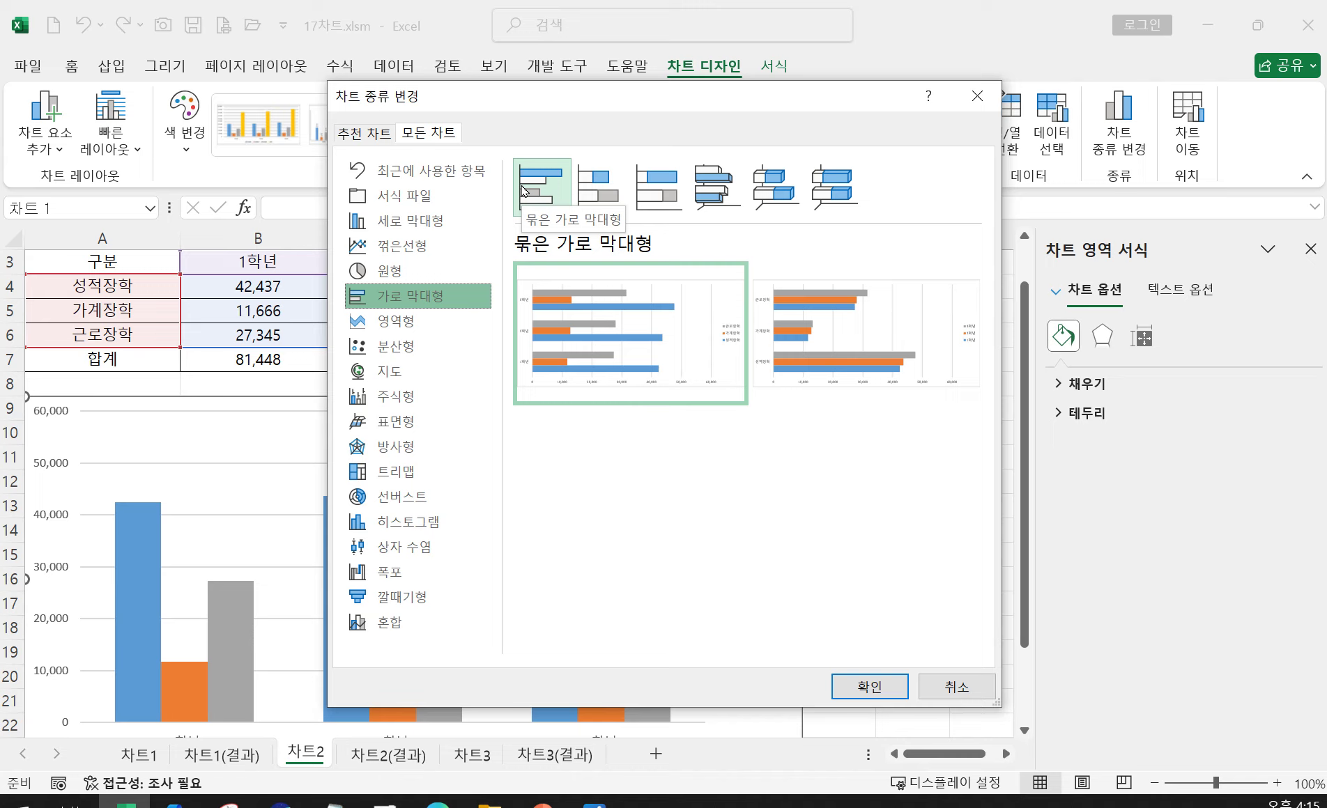
click(600, 192)
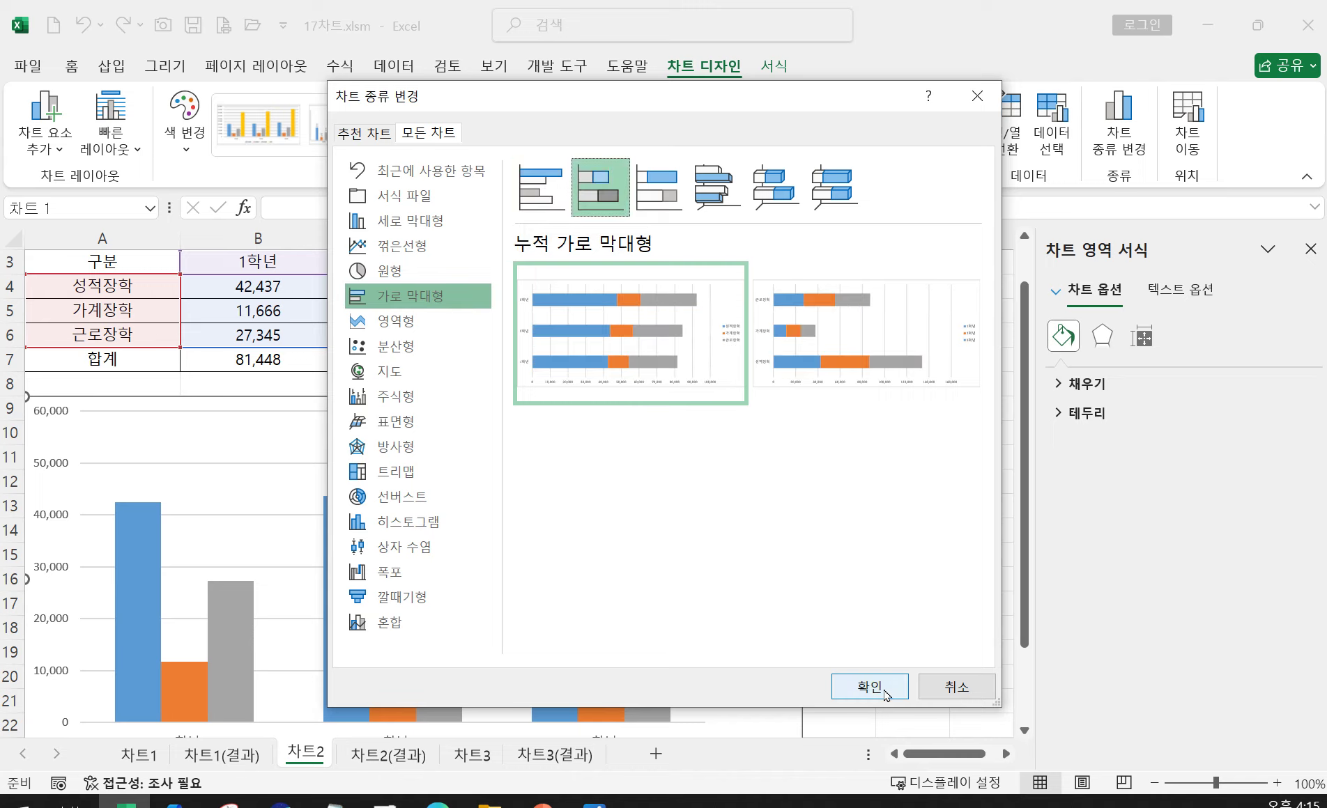
click(861, 687)
mouse_move(533, 474)
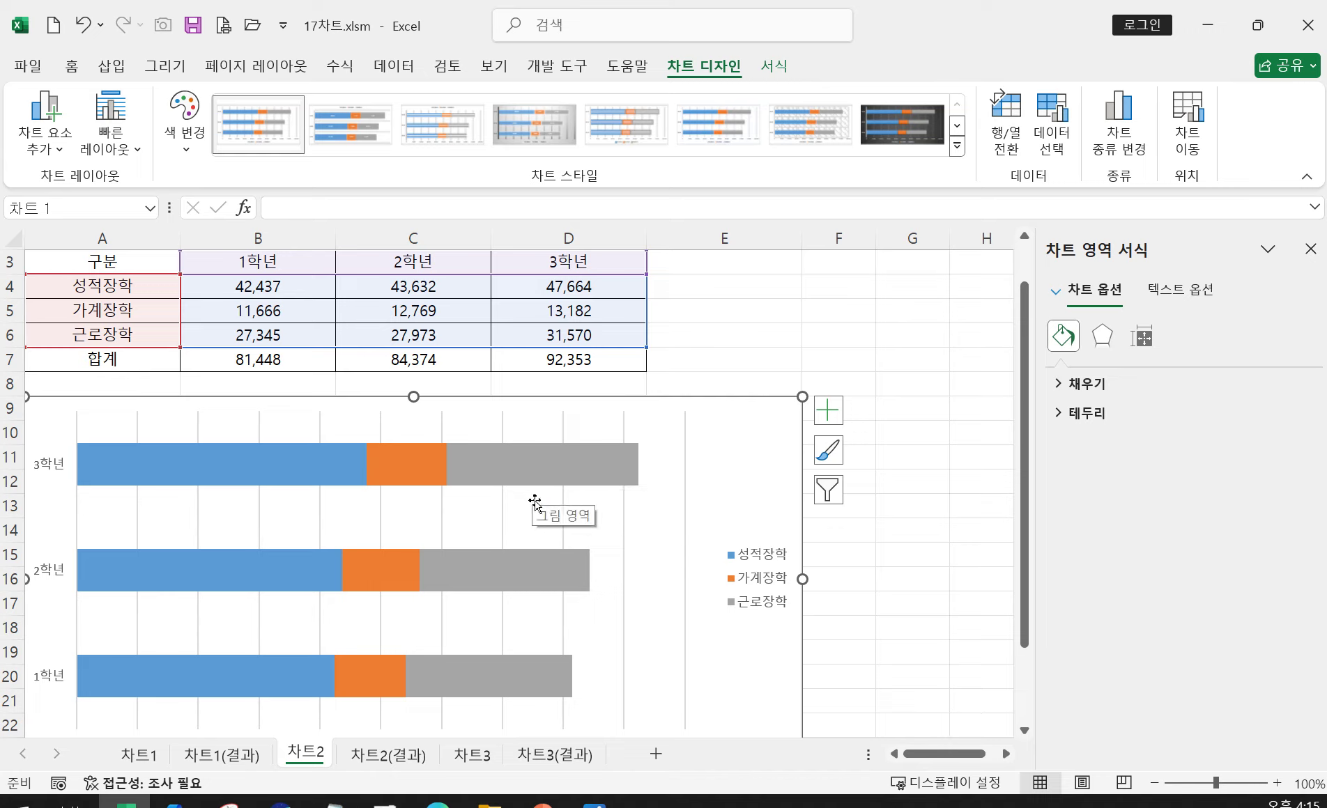
mouse_move(534, 581)
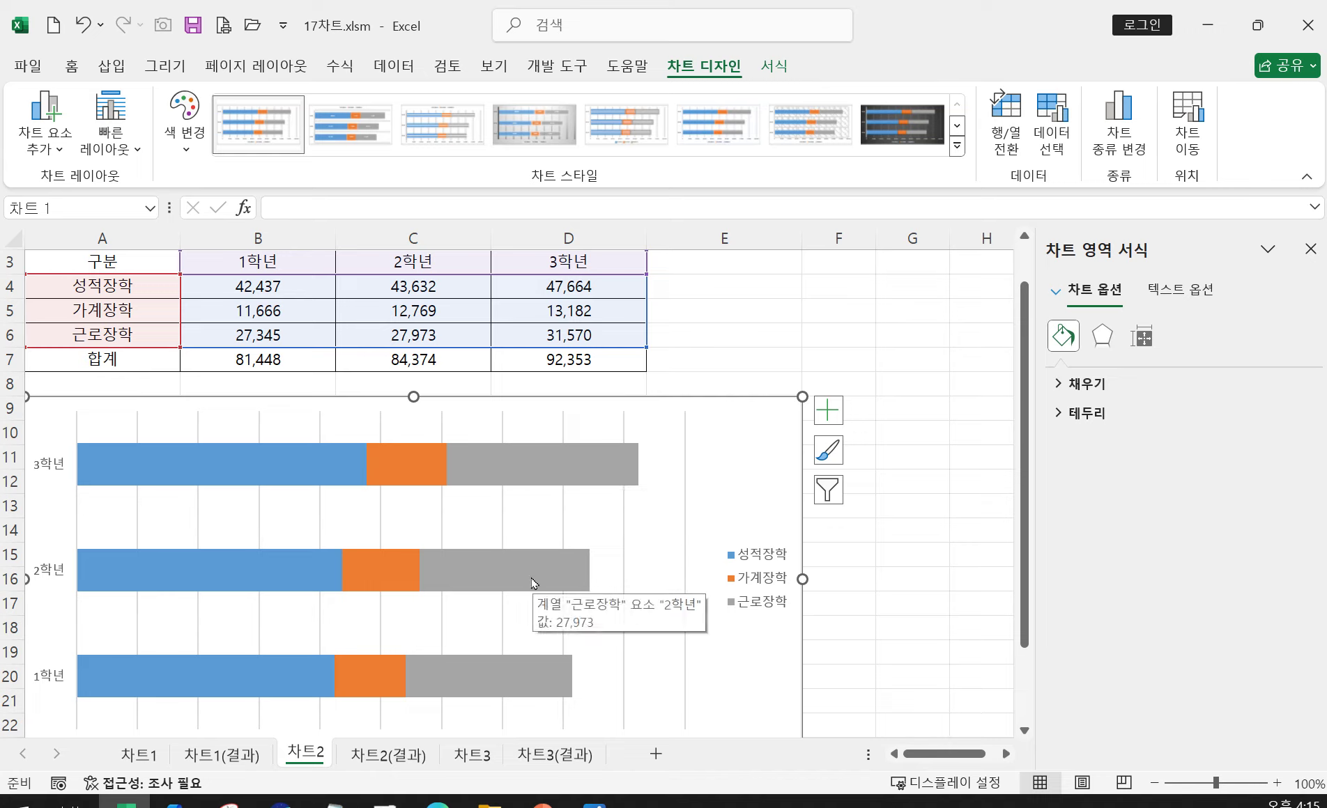
Consult the exercise photo's title instruction and add a chart title in the 차트 위 (above chart) position
click(593, 804)
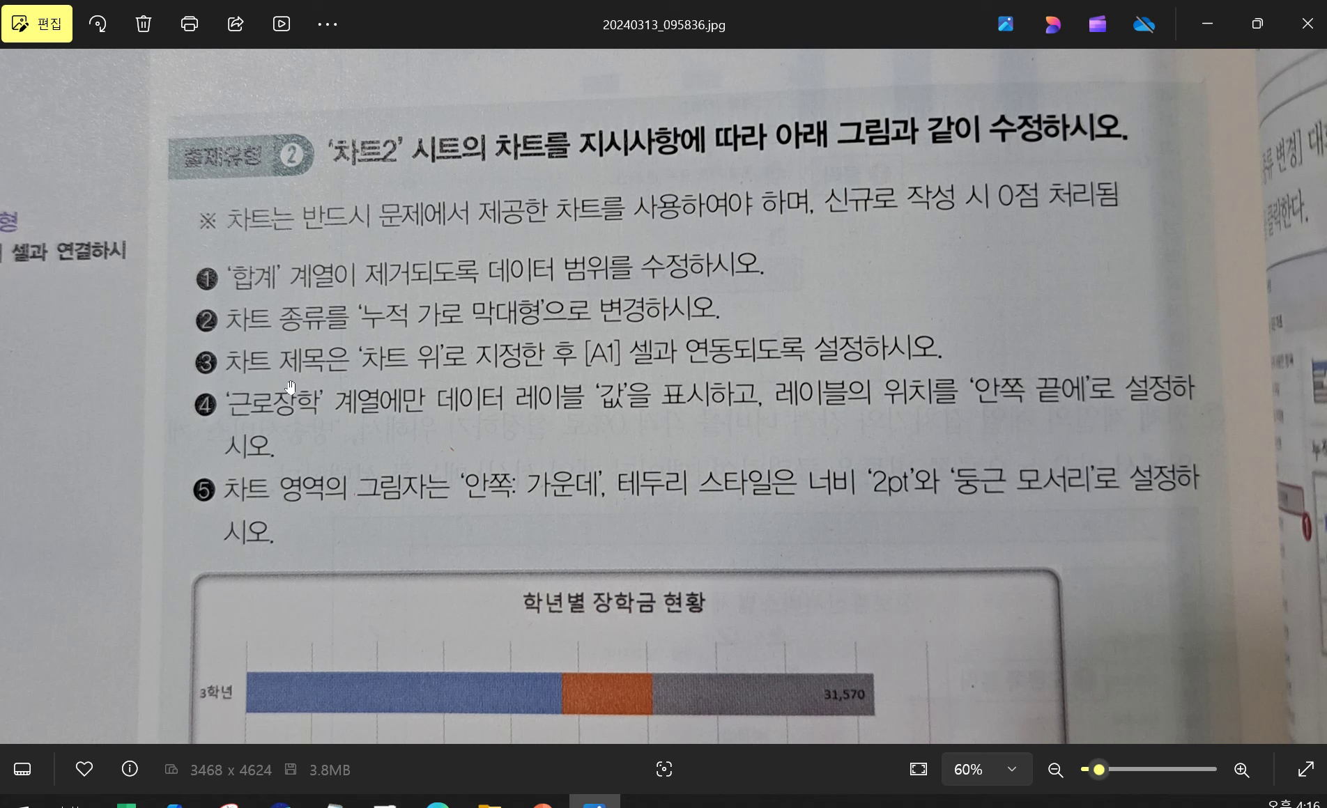
click(1207, 27)
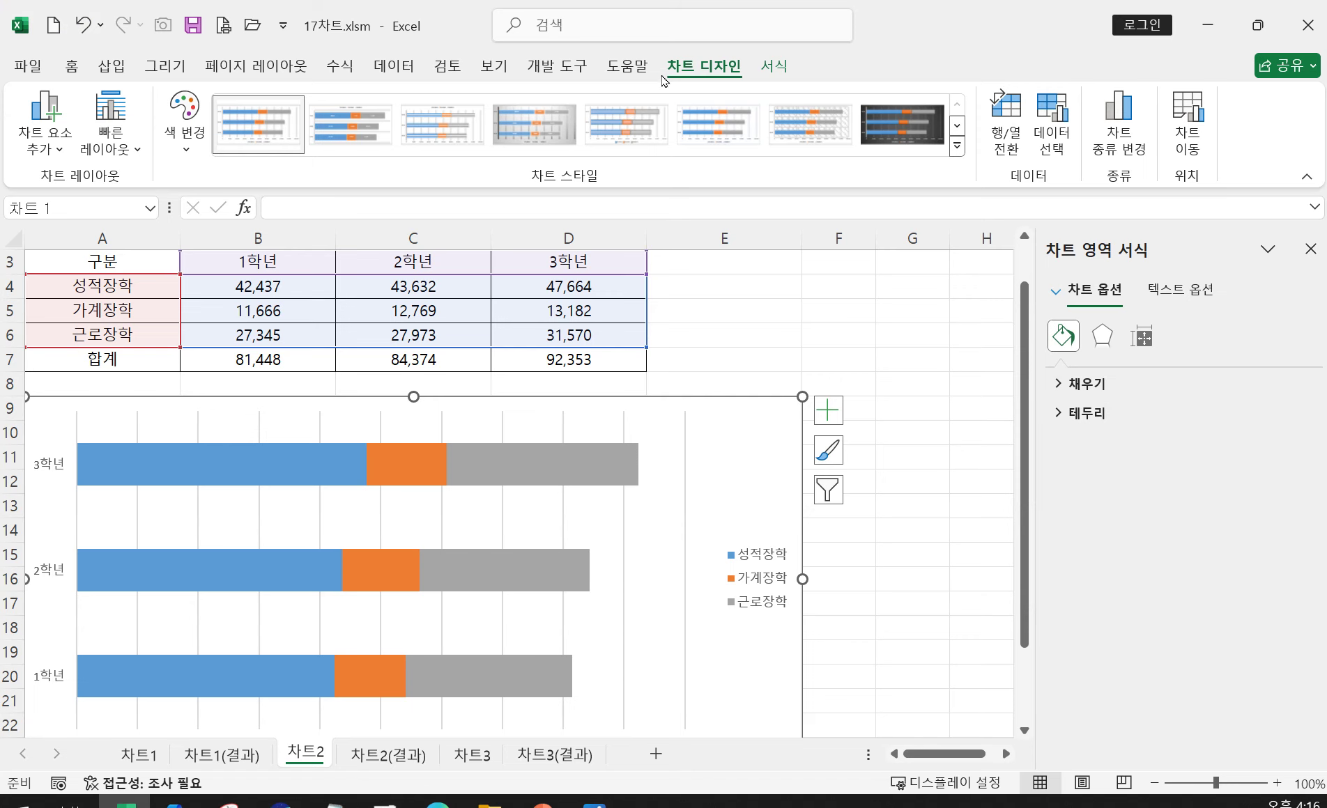
click(43, 150)
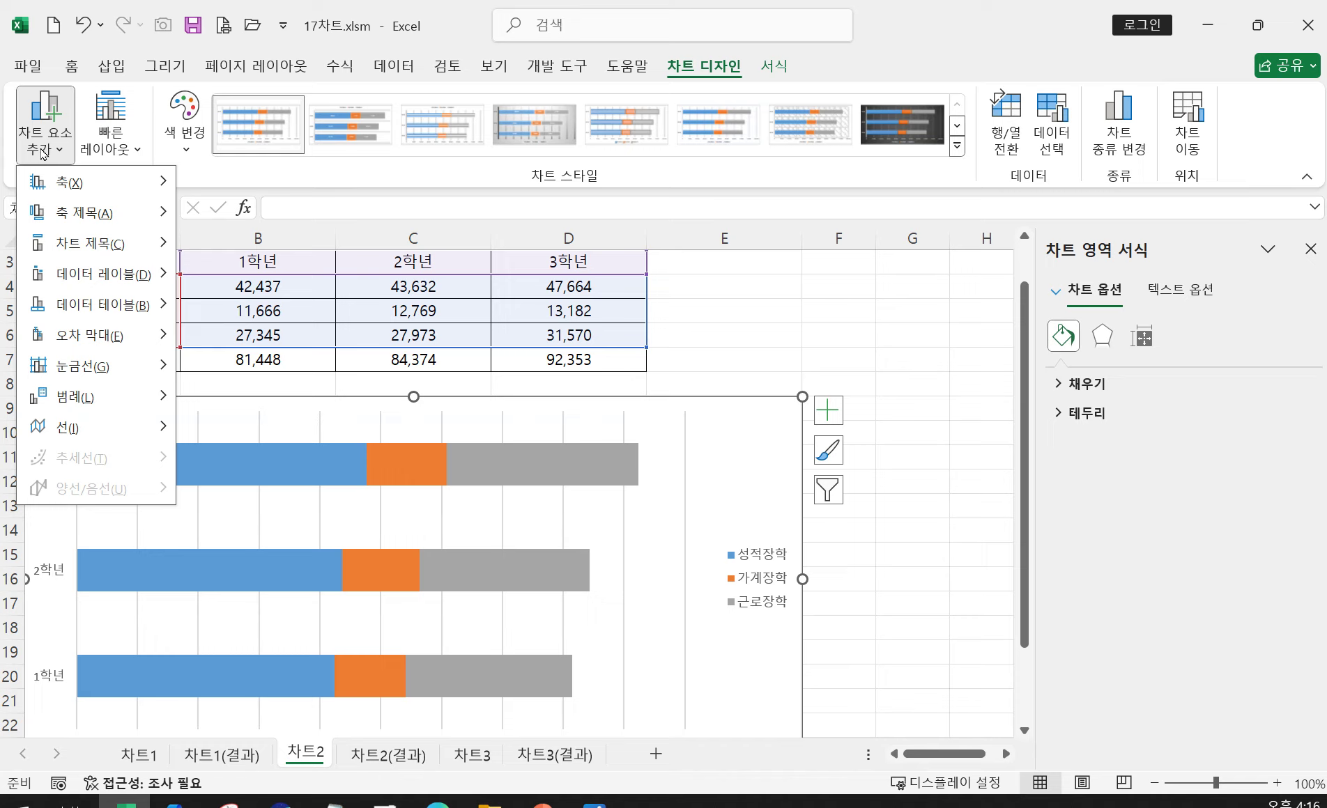
mouse_move(82, 251)
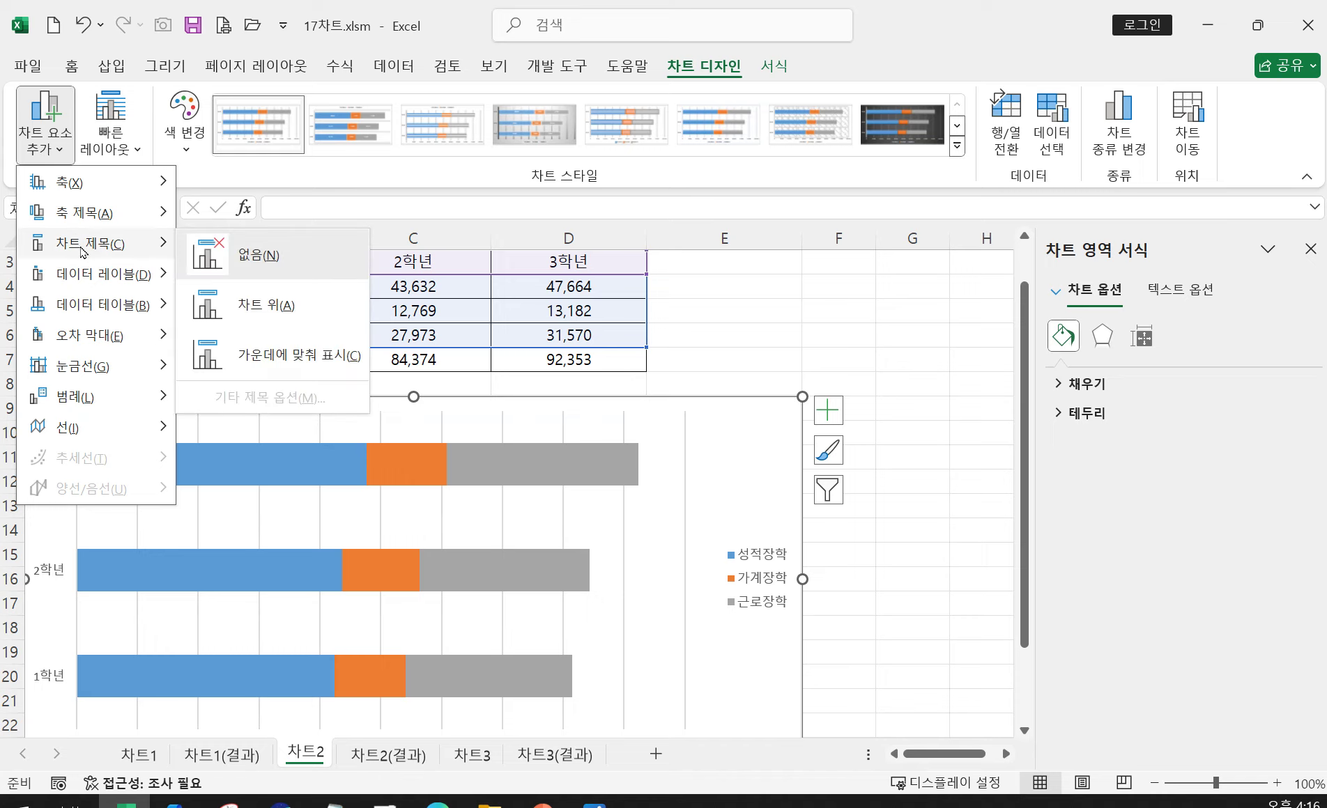
click(294, 311)
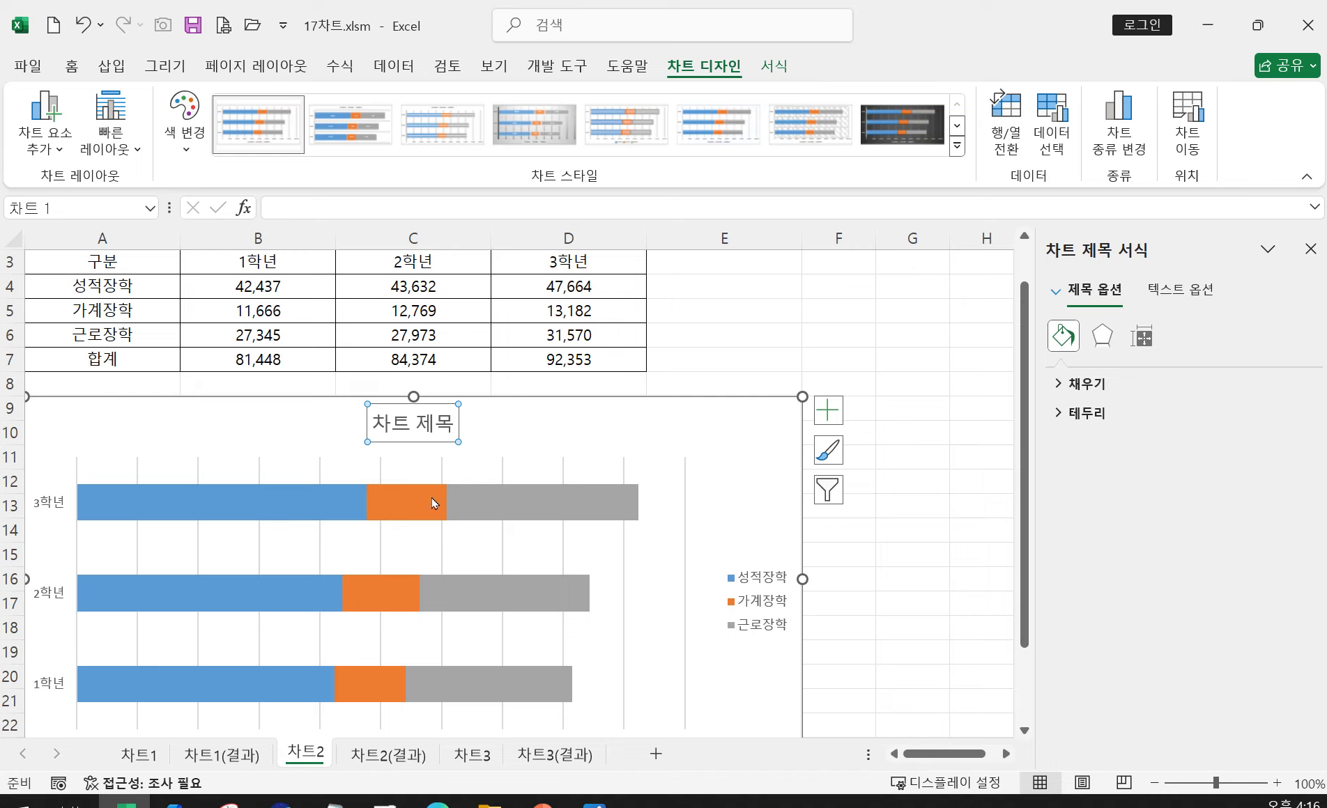
mouse_move(434, 503)
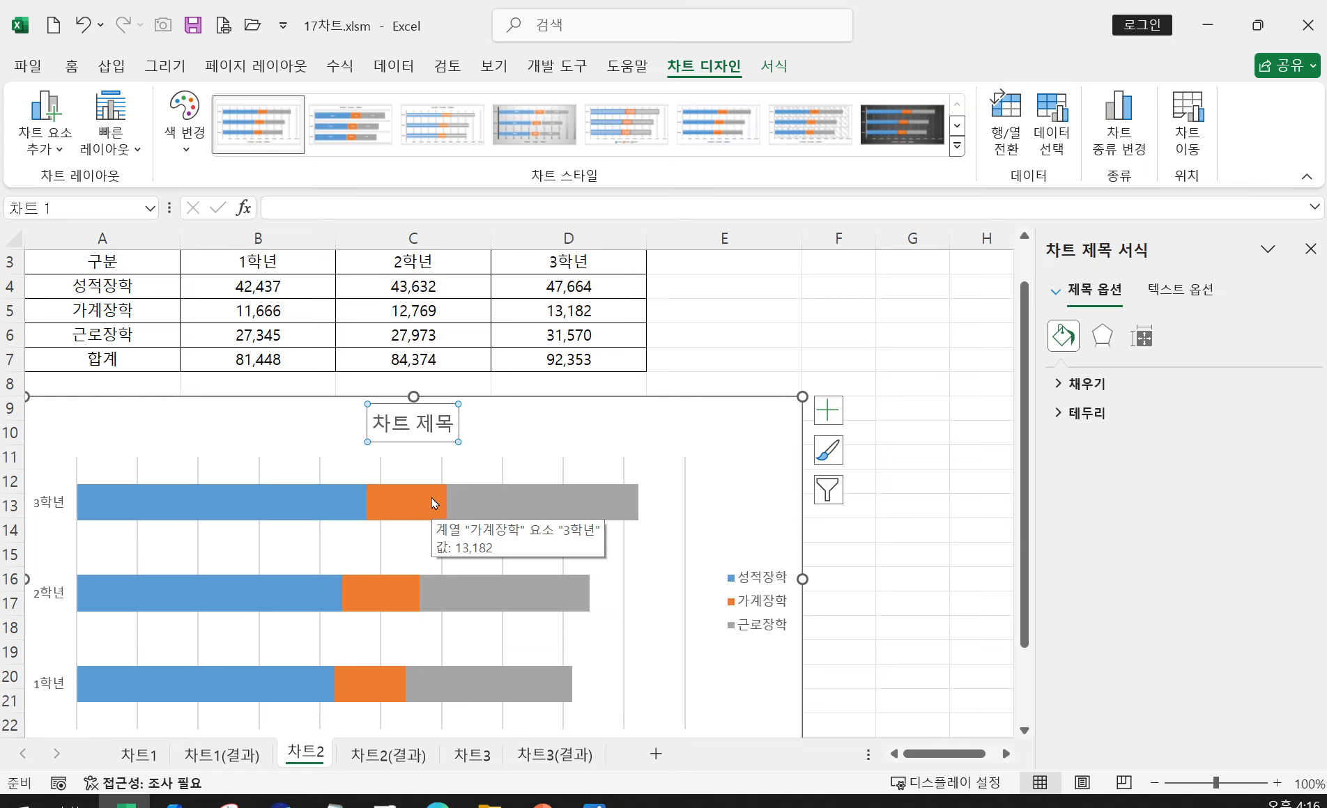
Recheck the exercise photo and link the chart title to cell A1 with the reference =차트2!$A$1
click(594, 803)
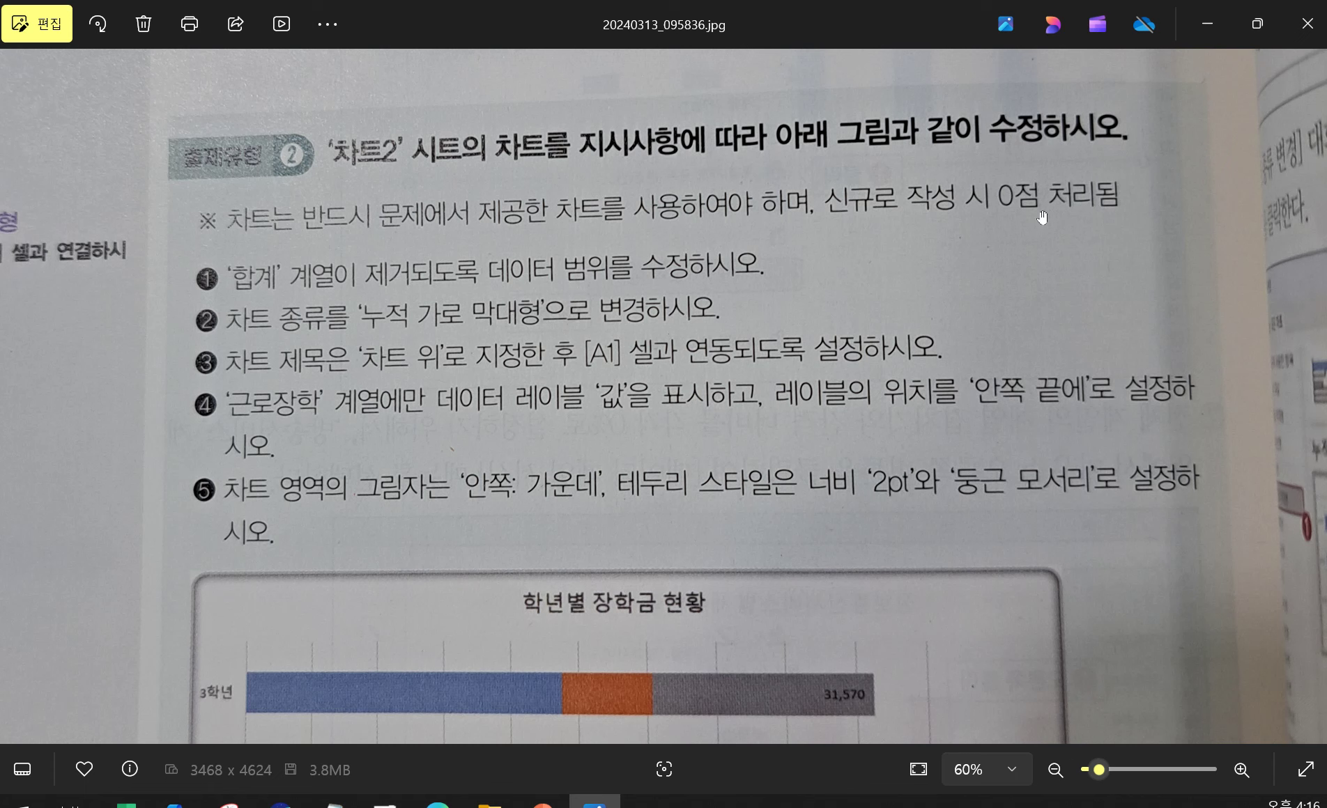
click(1208, 24)
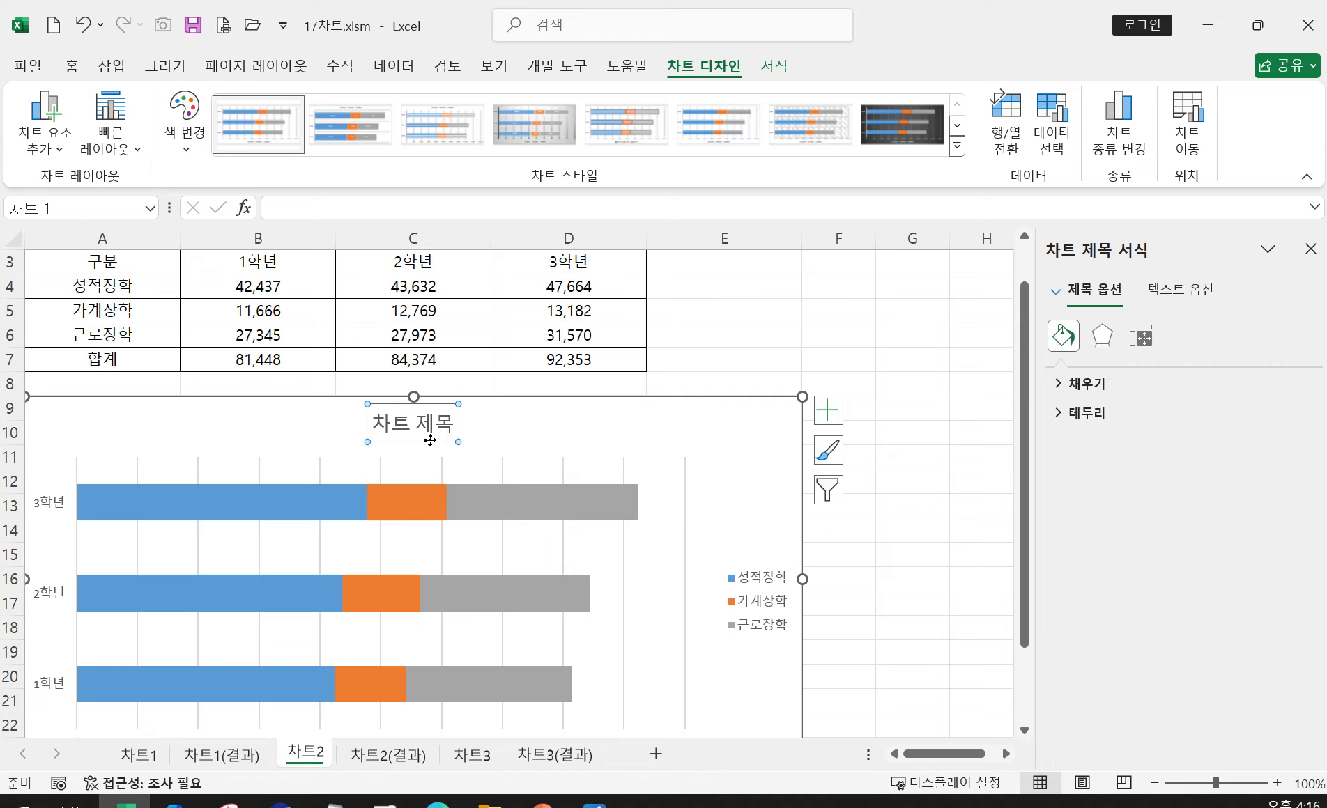
scroll(613, 516, up, 2)
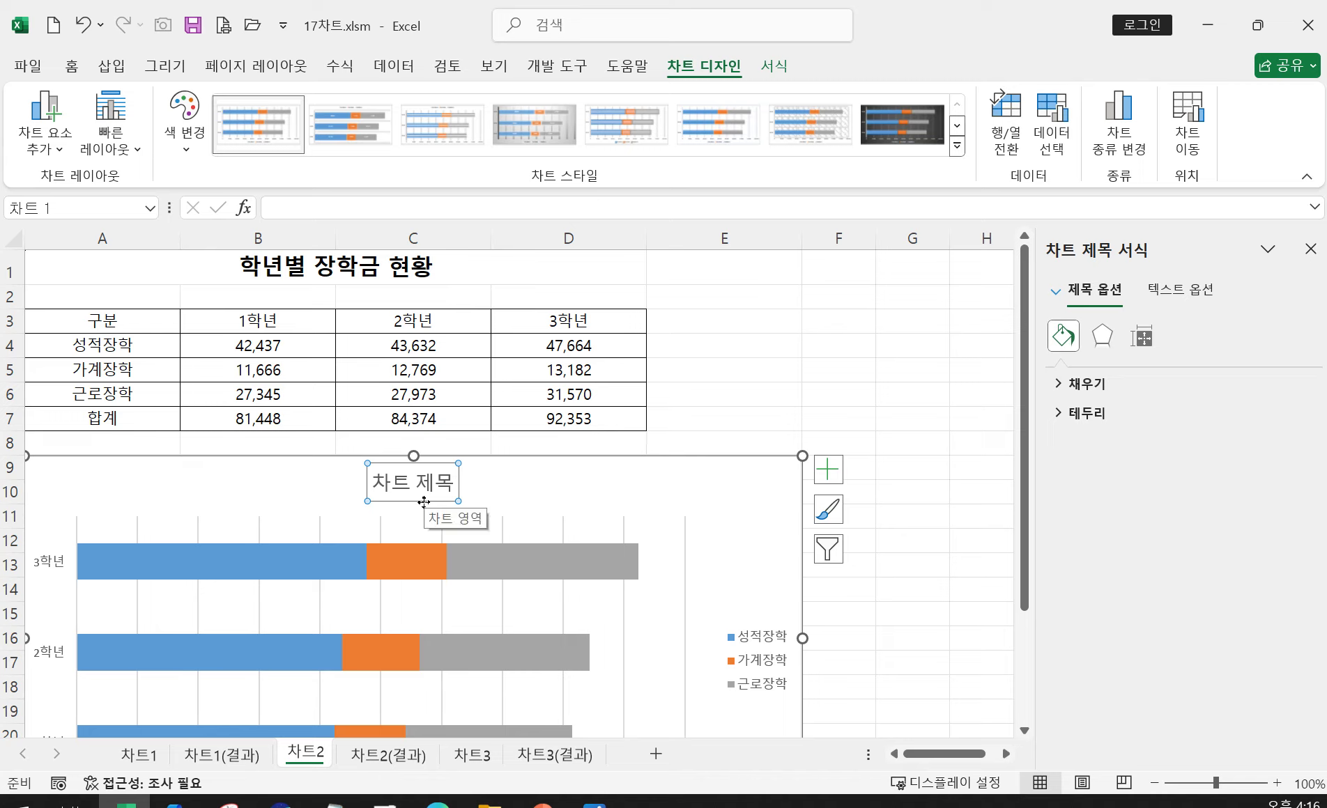
click(356, 204)
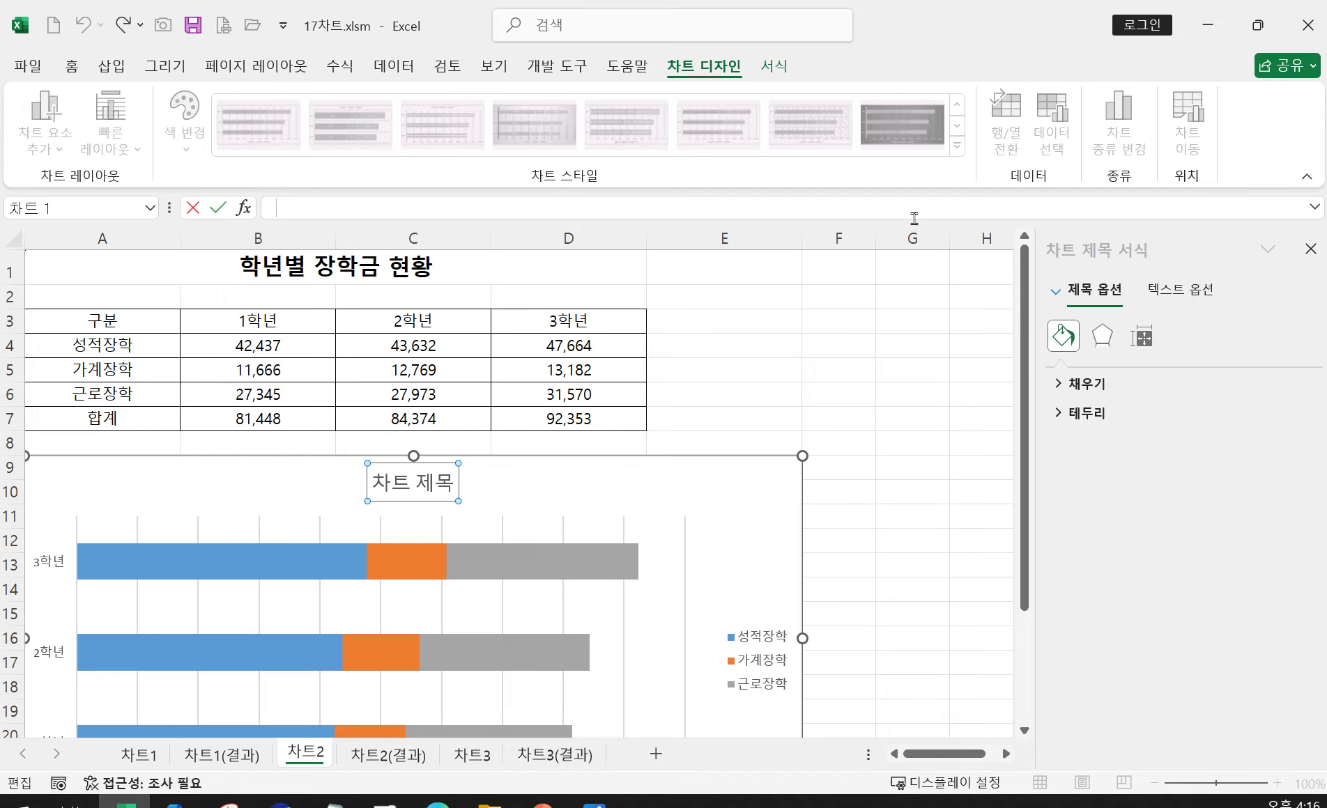
text(=)
click(403, 274)
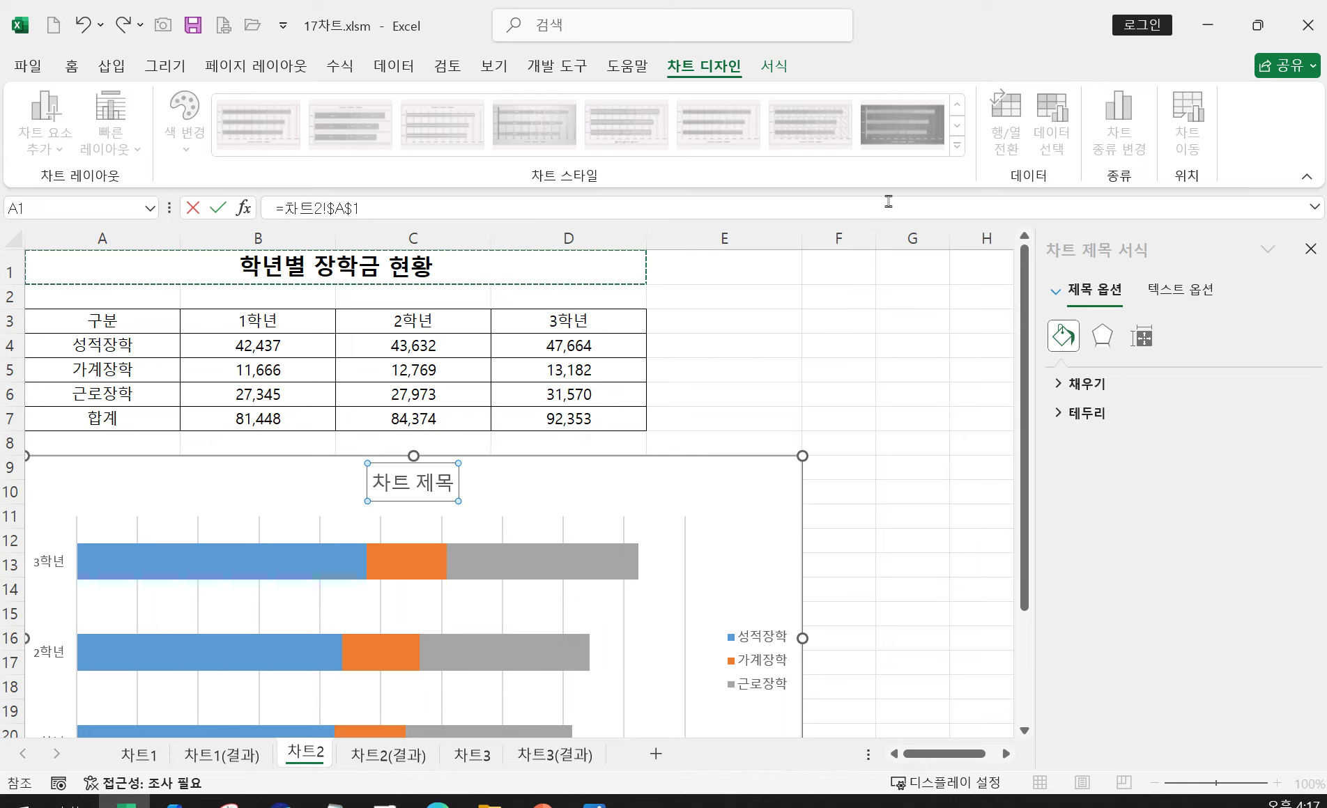
key(Return)
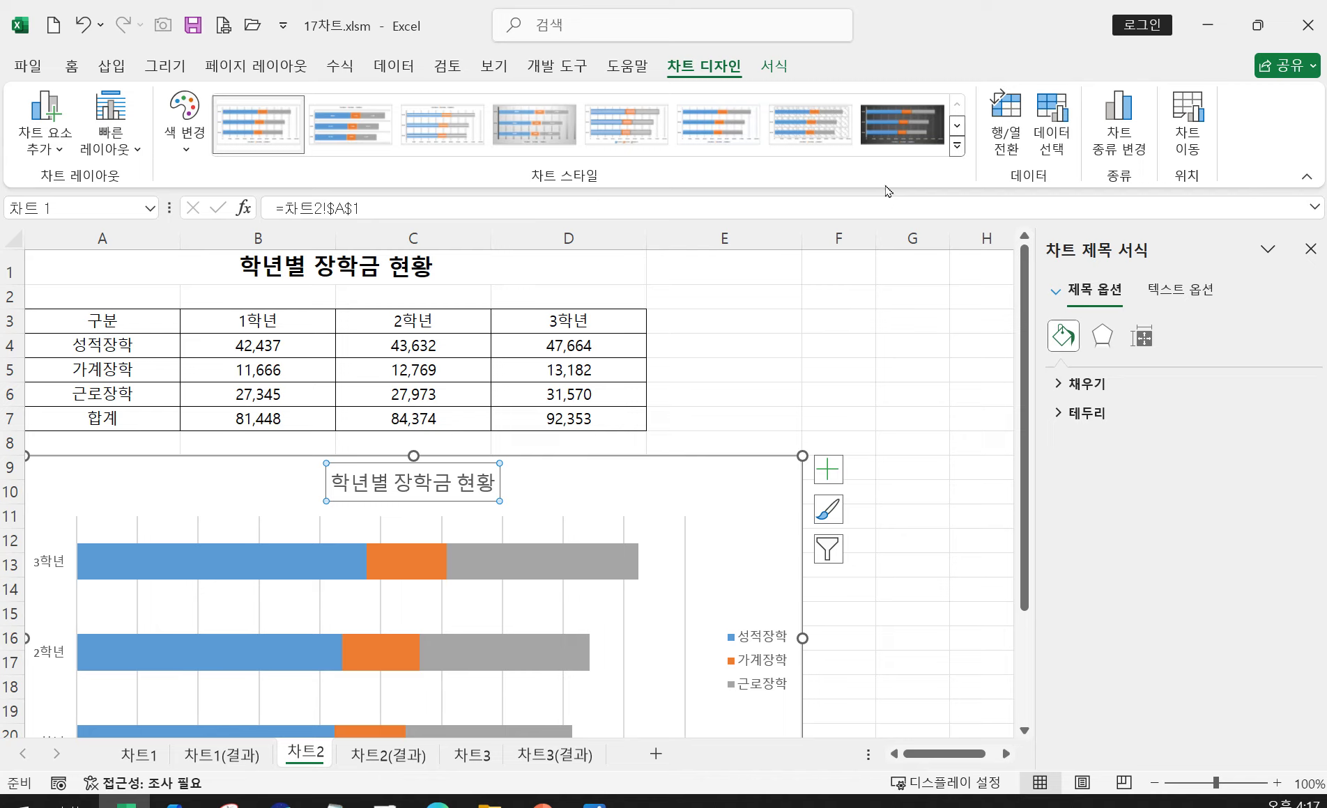
Remove the linked chart title by setting it to 없음 (none)
click(51, 153)
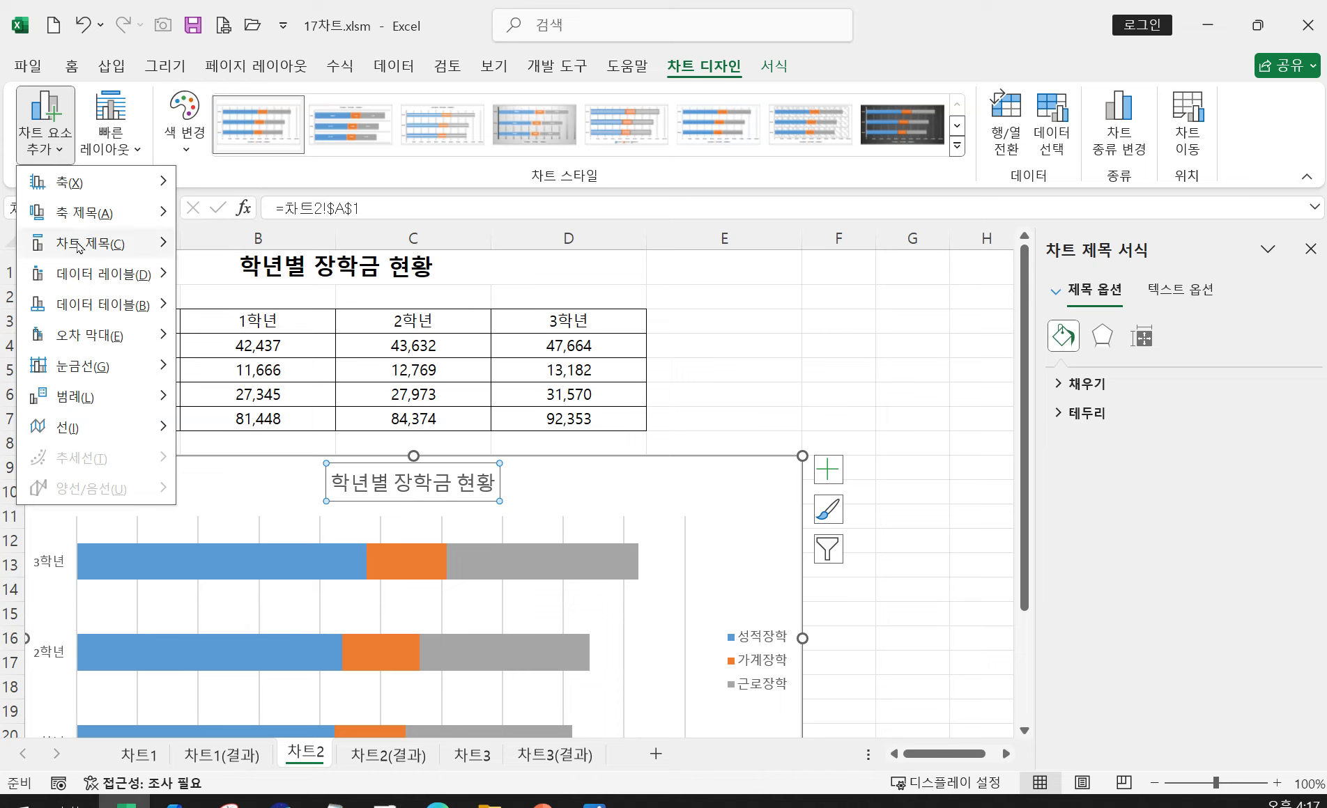
mouse_move(82, 254)
click(237, 255)
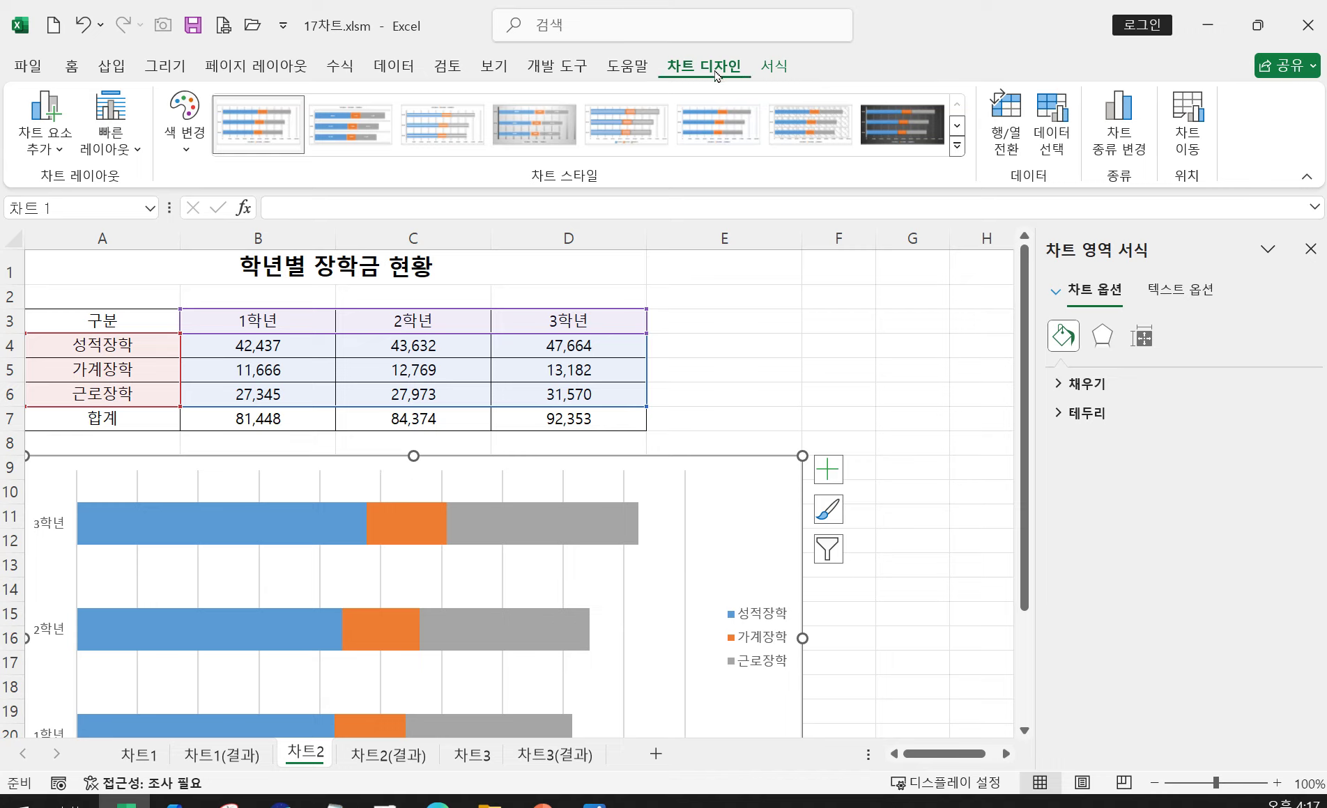
Add the chart title again at 차트 위 (above chart) and link it to cell A1 with =차트2!$A$1
click(43, 148)
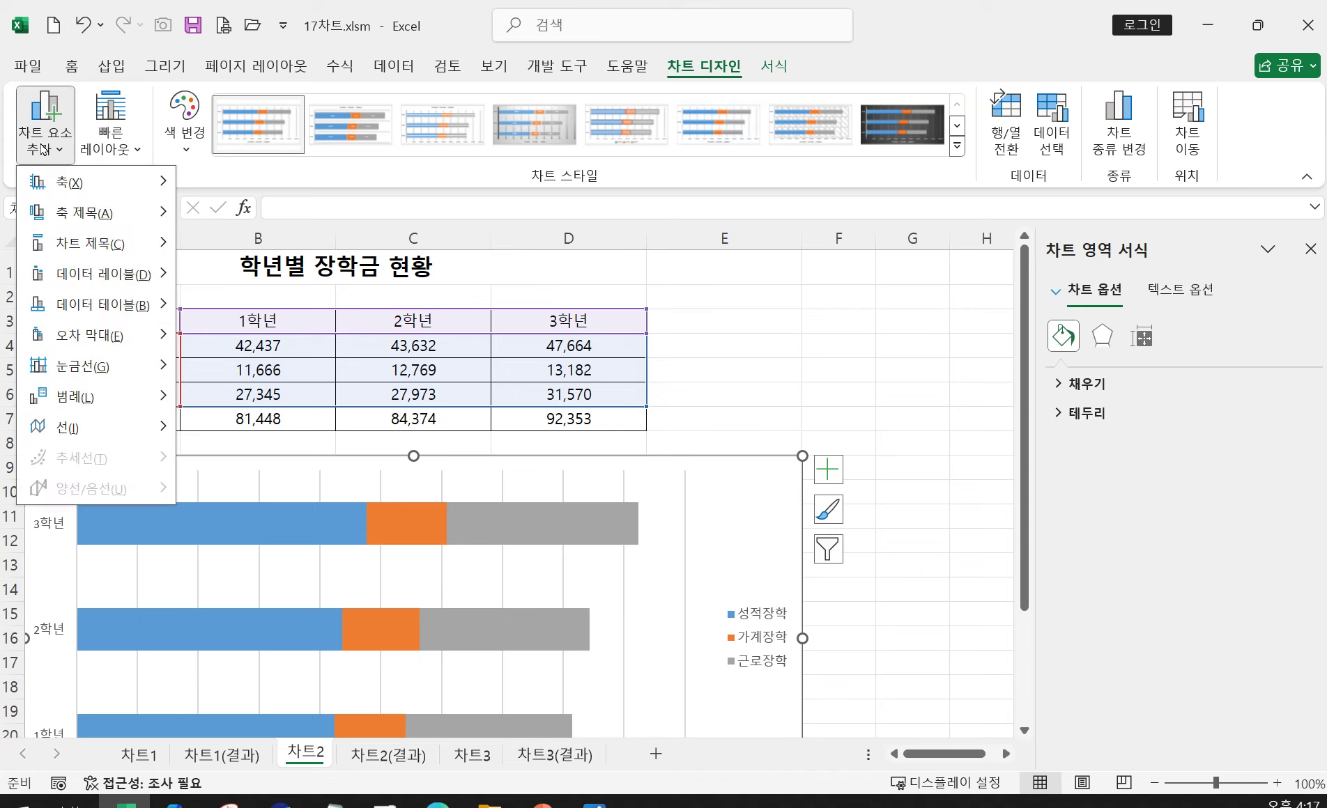
mouse_move(85, 244)
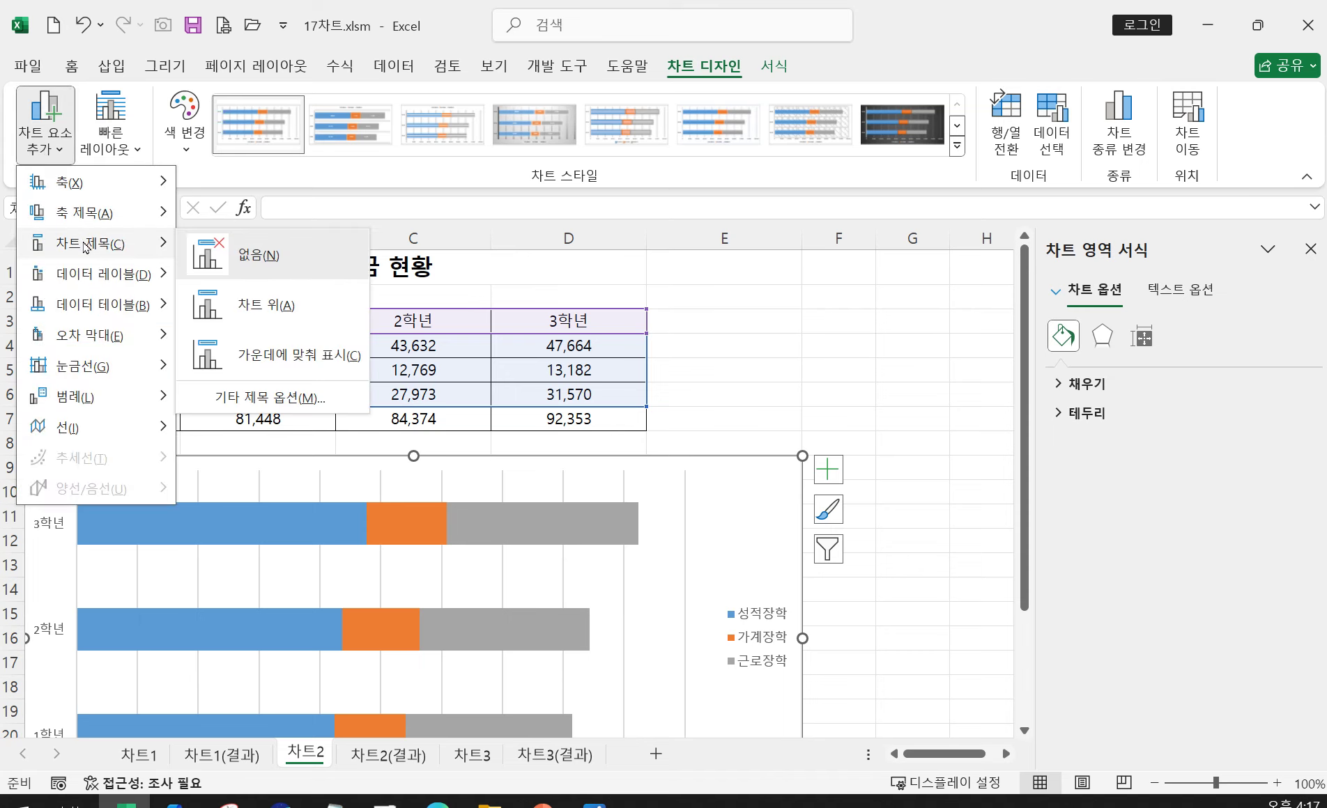
click(285, 305)
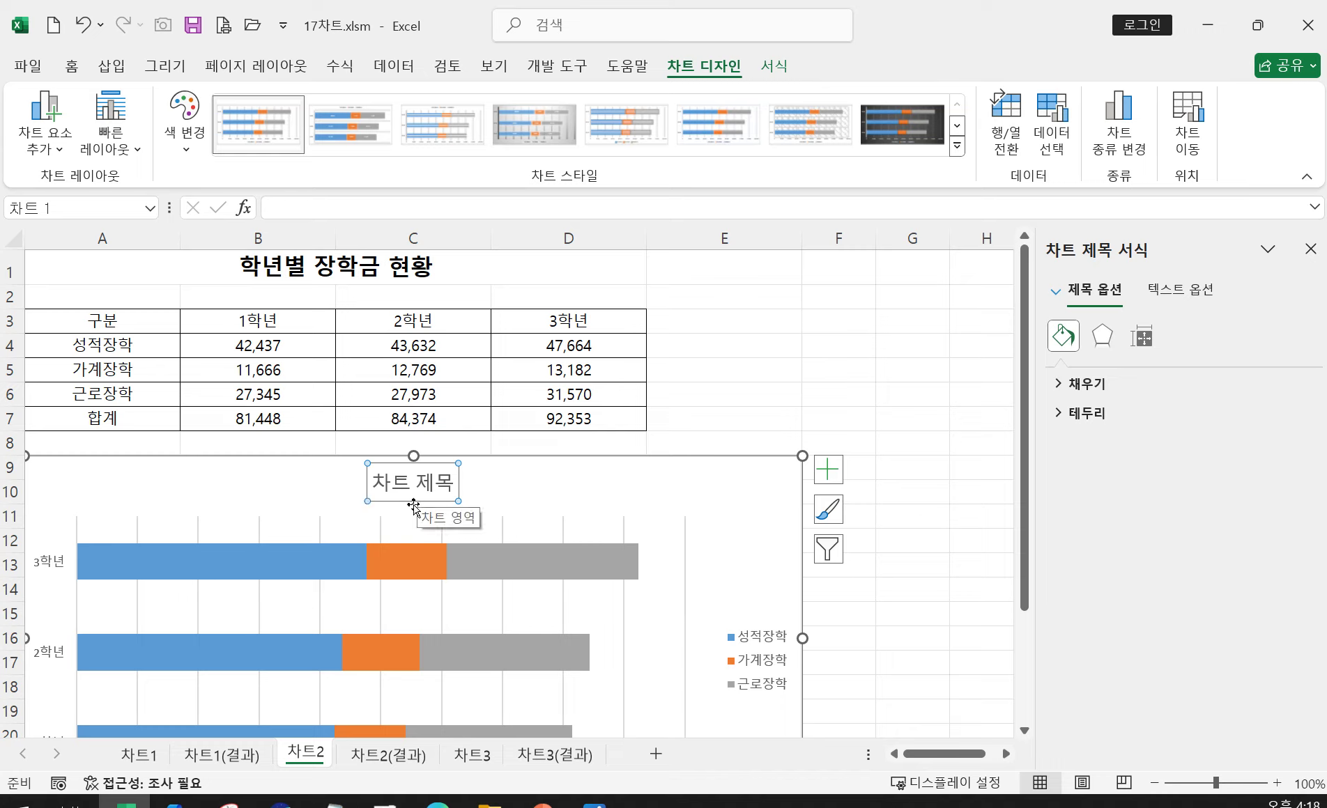
click(306, 208)
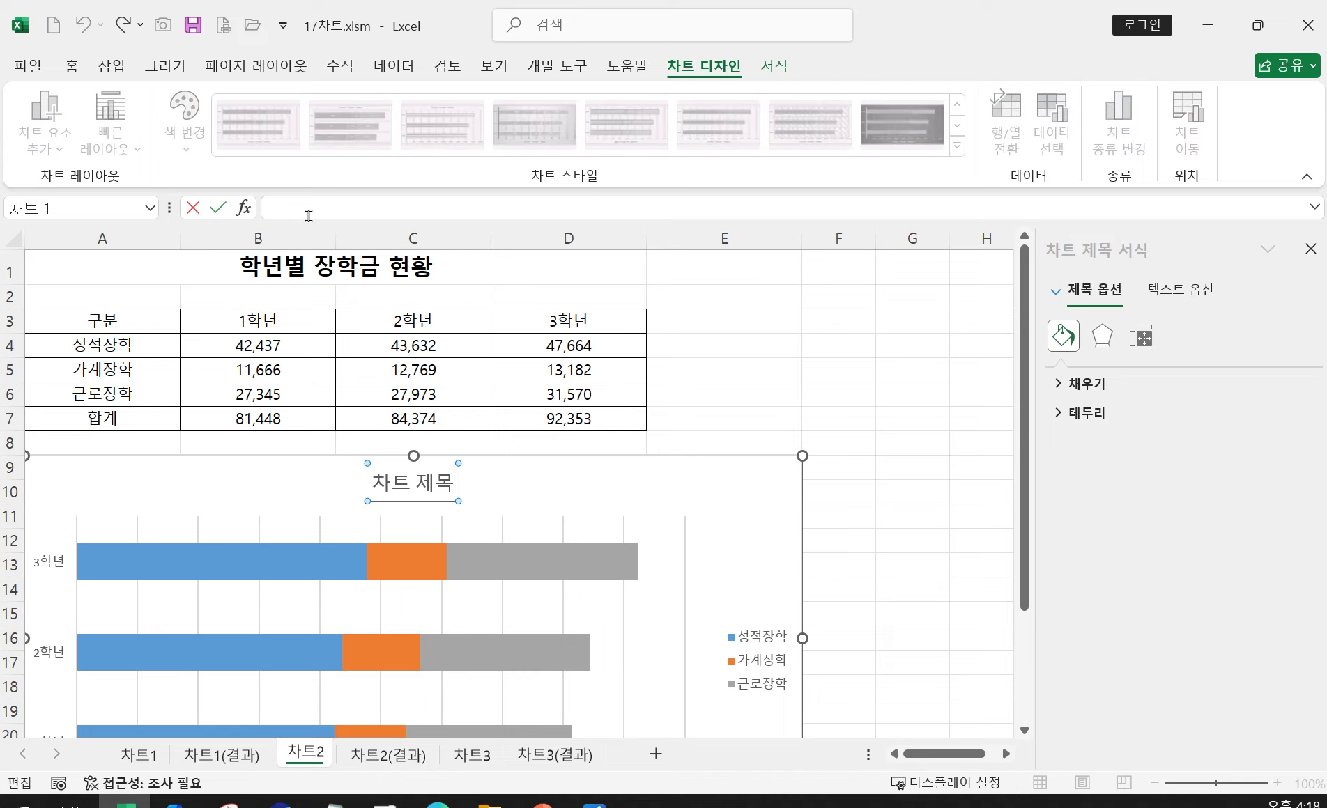
text(=)
click(228, 270)
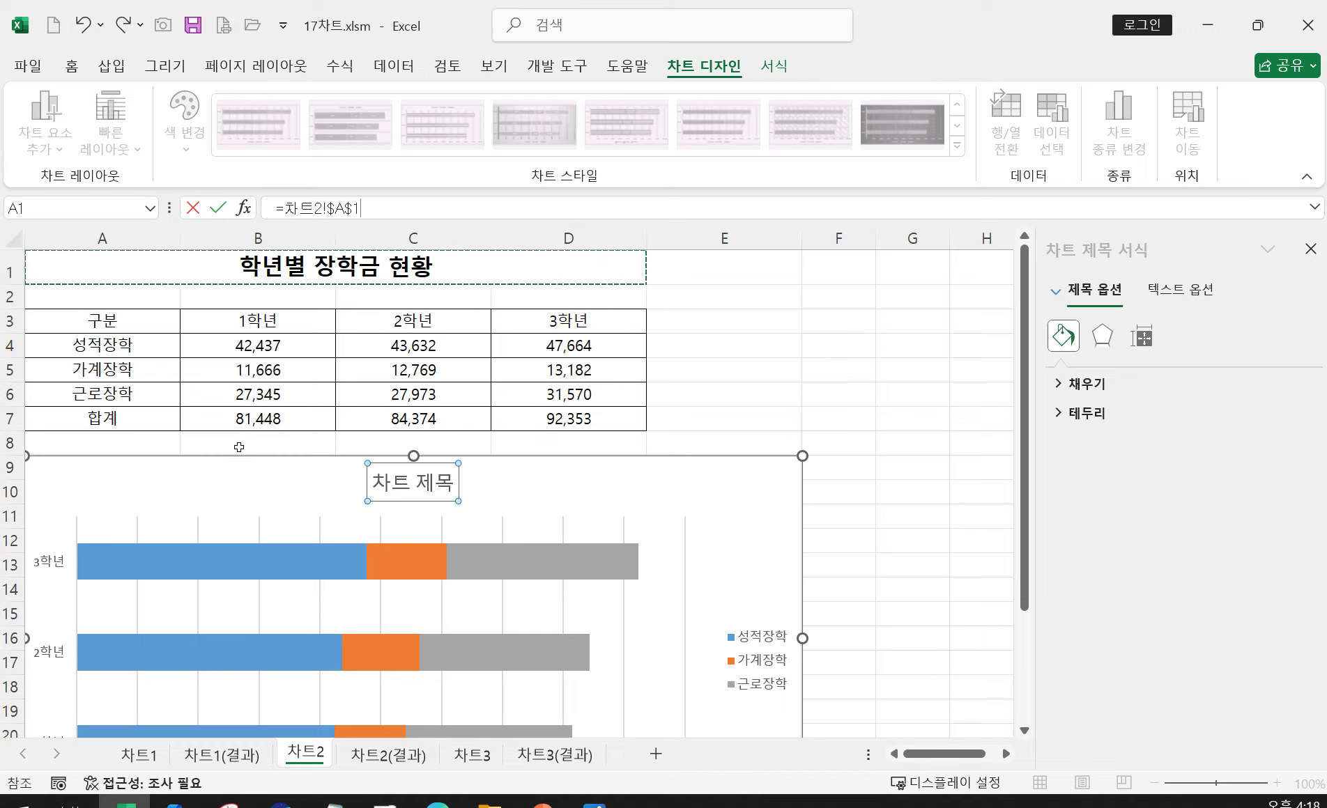
key(Return)
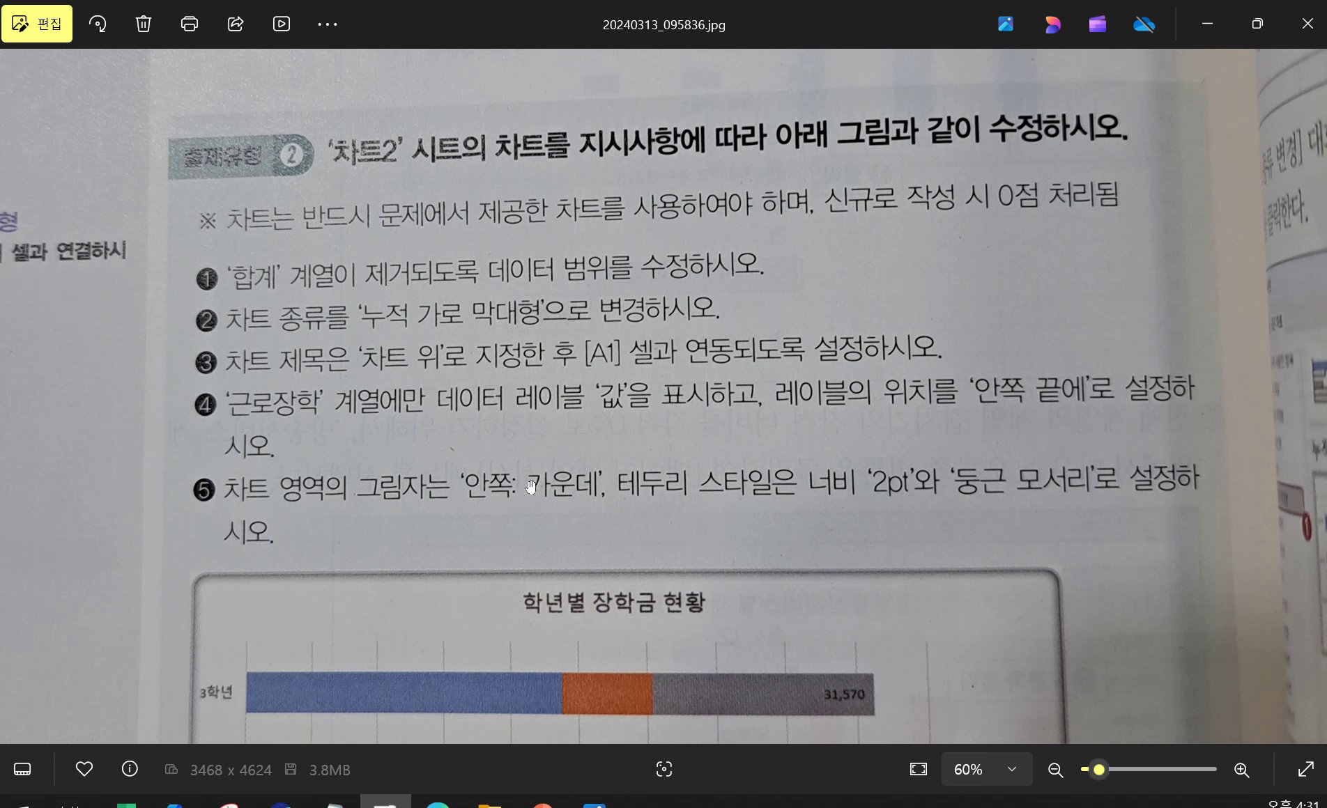
Review the exercise photo's data label and chart area instructions along with its sample figure, and return to the 차트2 chart
scroll(644, 589, down, 3)
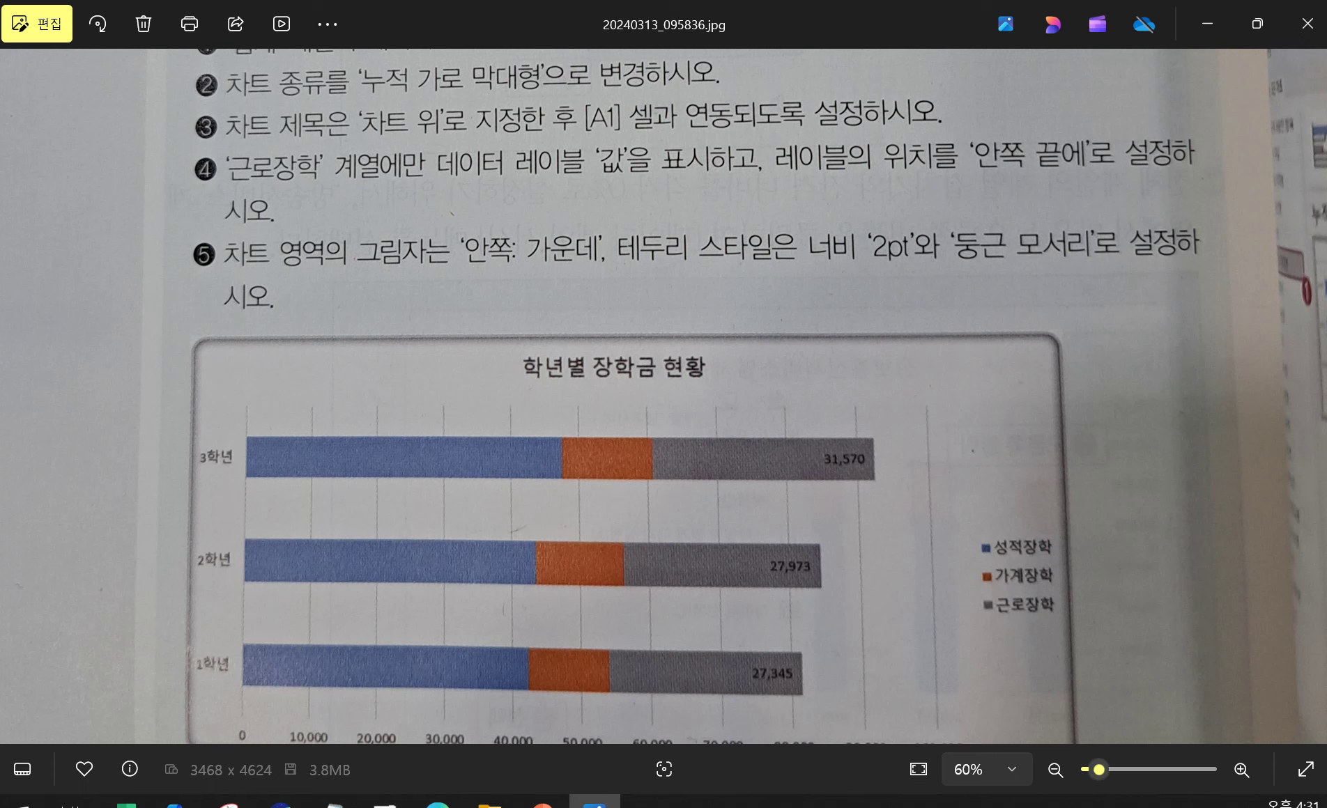
click(1211, 25)
scroll(679, 601, down, 1)
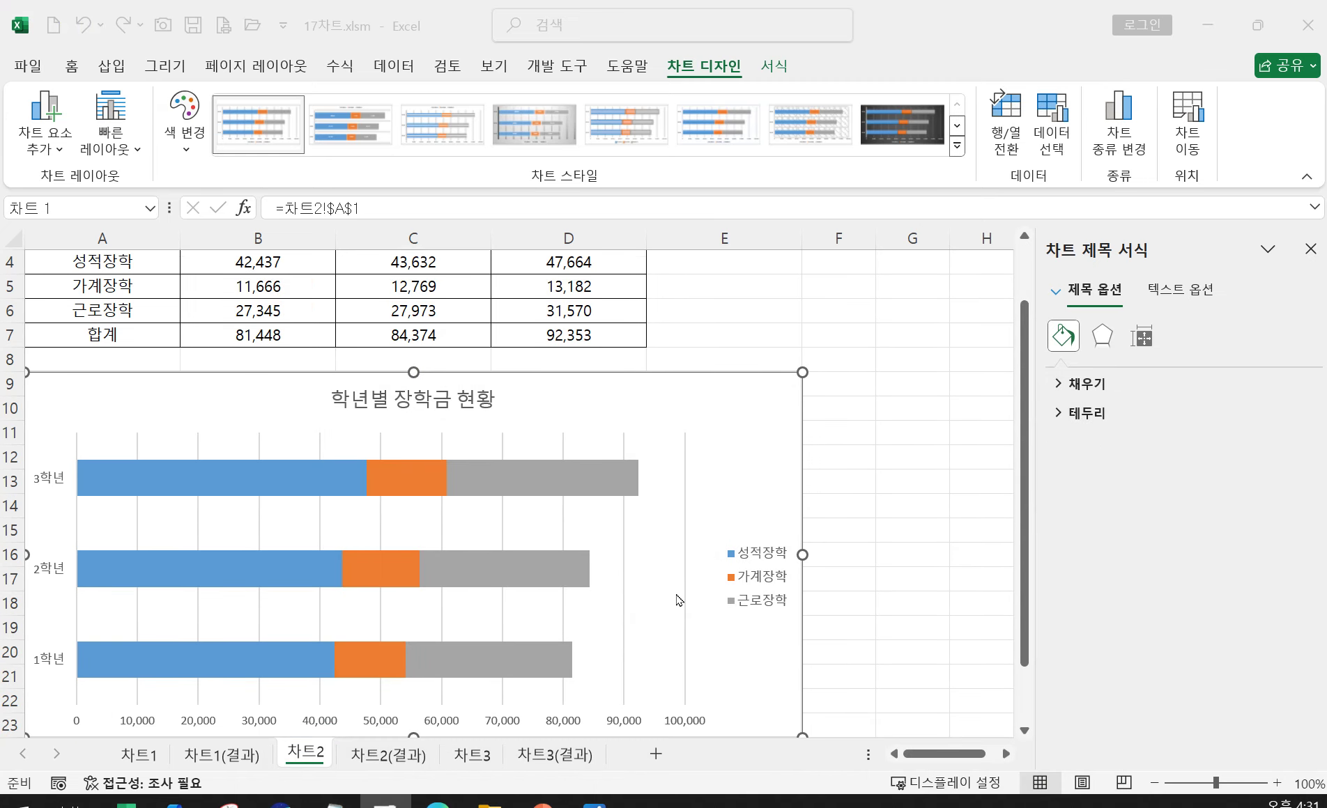
Add data labels to the 근로장학 series only, positioned at 안쪽 끝에 (inside end)
click(590, 475)
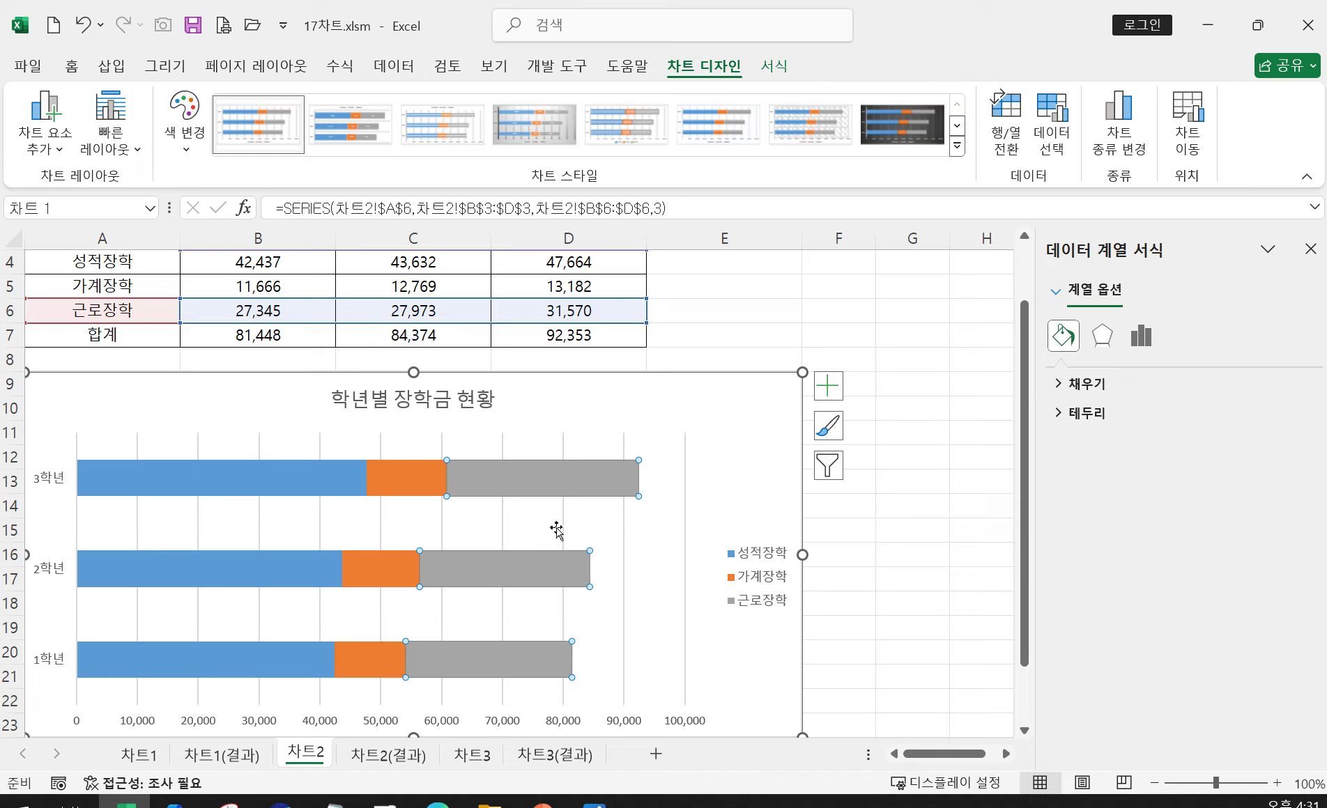
mouse_move(587, 482)
click(35, 147)
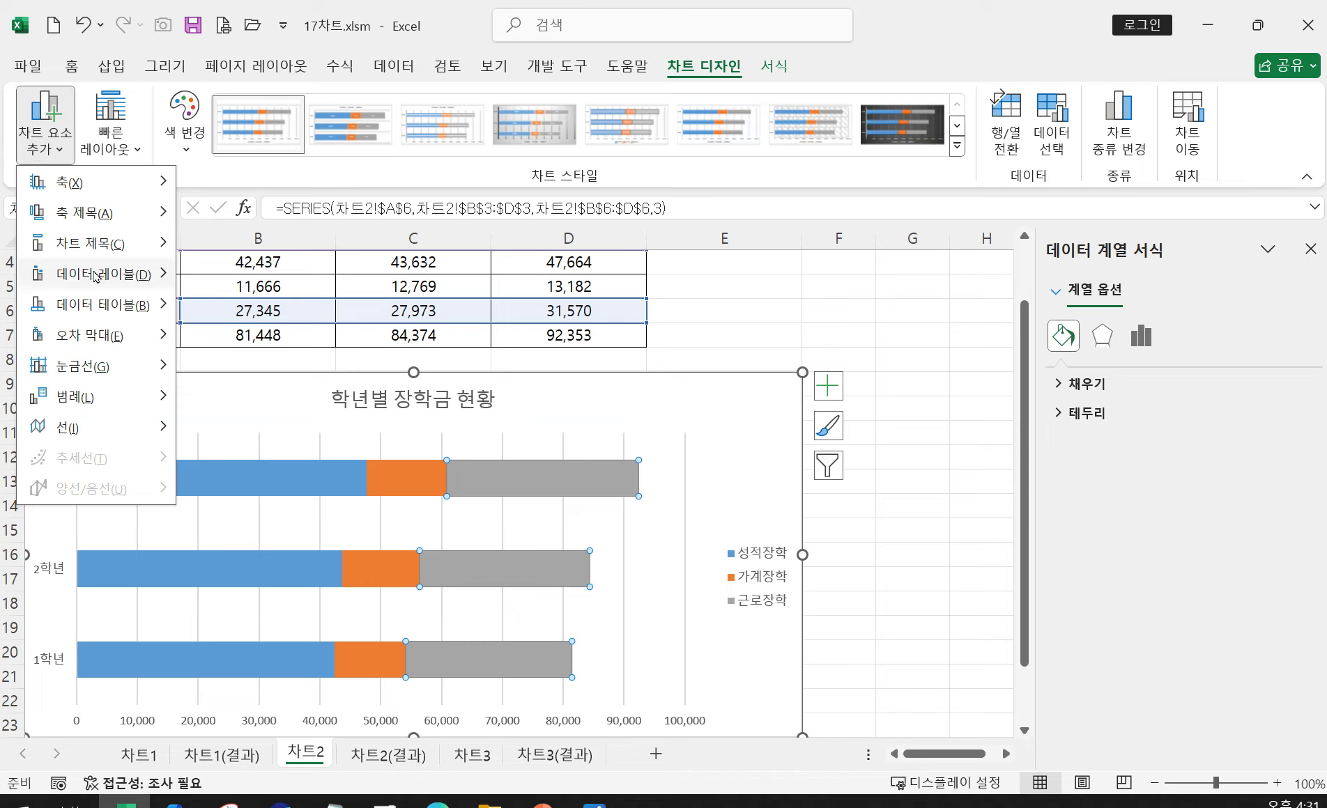
mouse_move(96, 277)
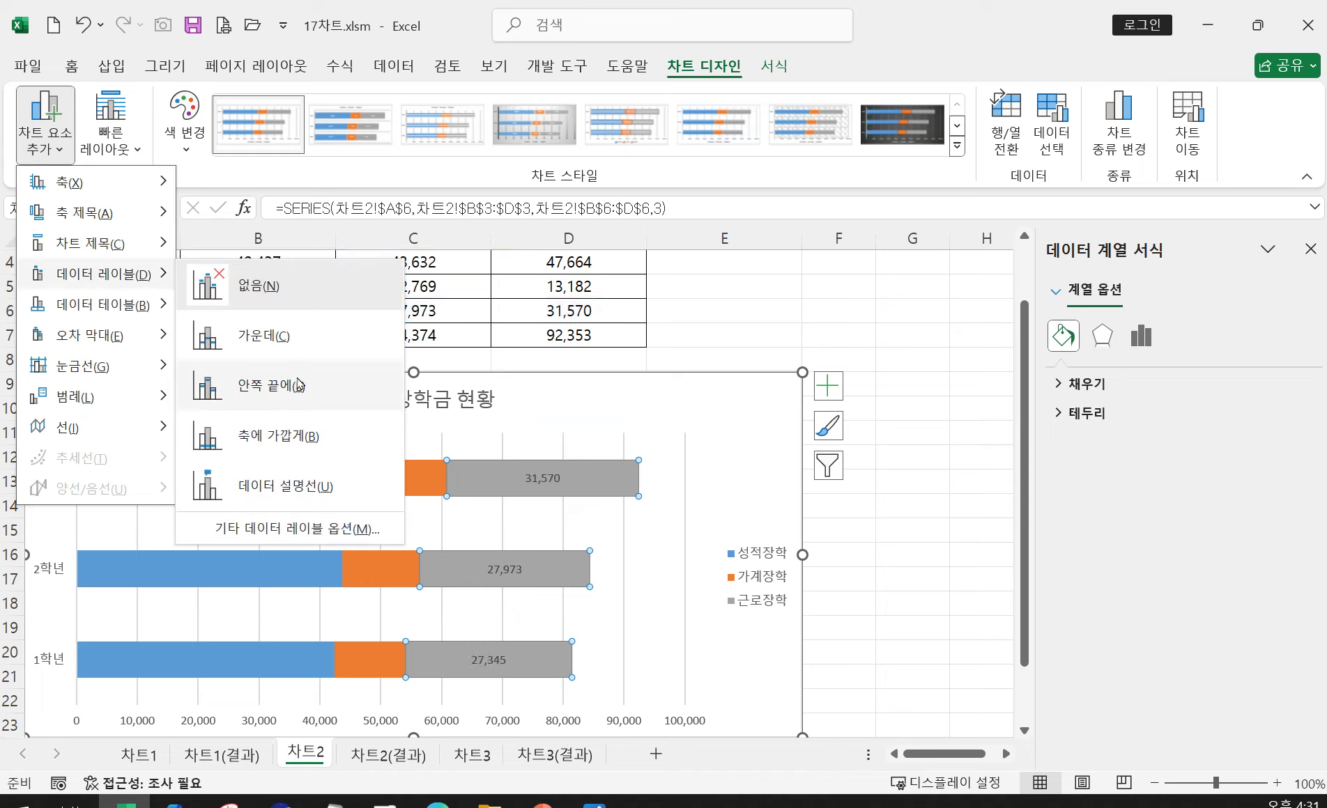
click(272, 386)
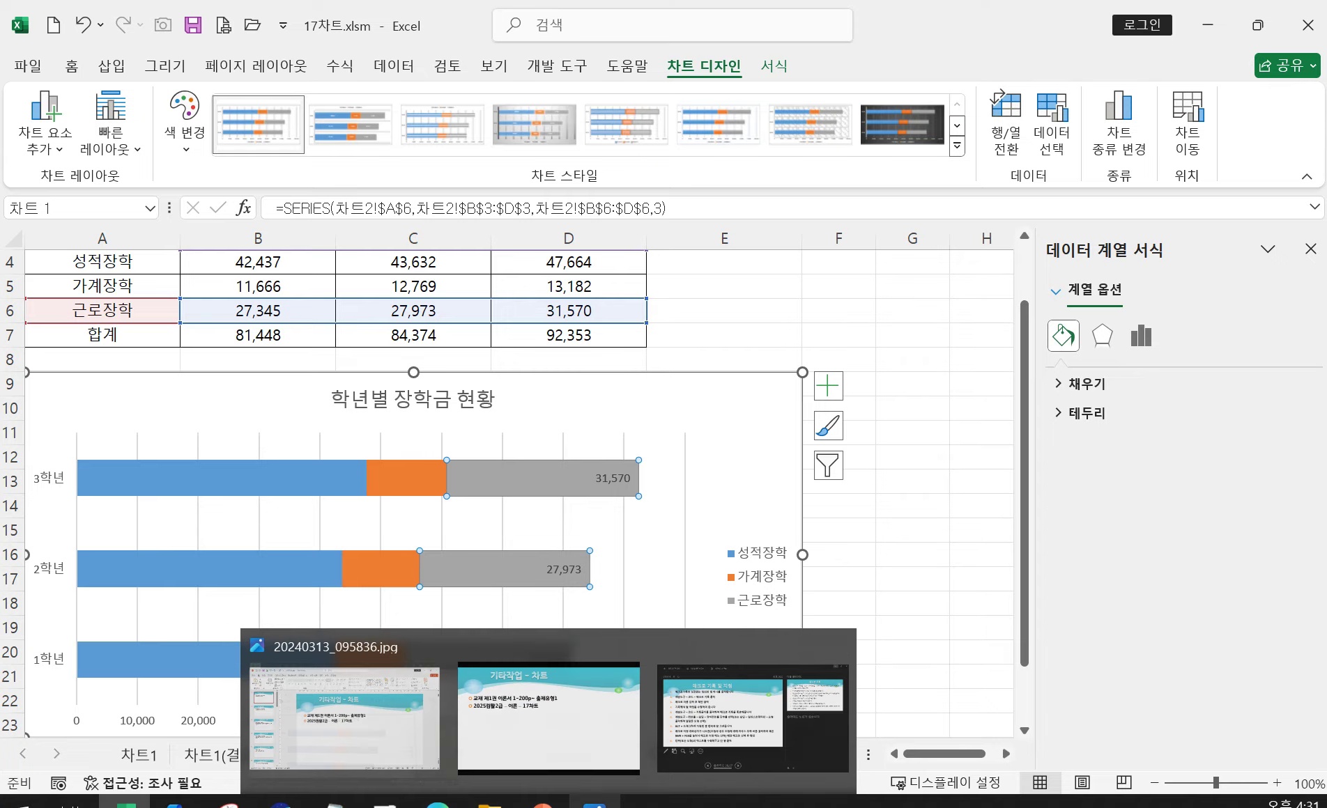
Review the exercise photo's shadow and border instruction, and open the chart area's border (테두리) settings
click(576, 648)
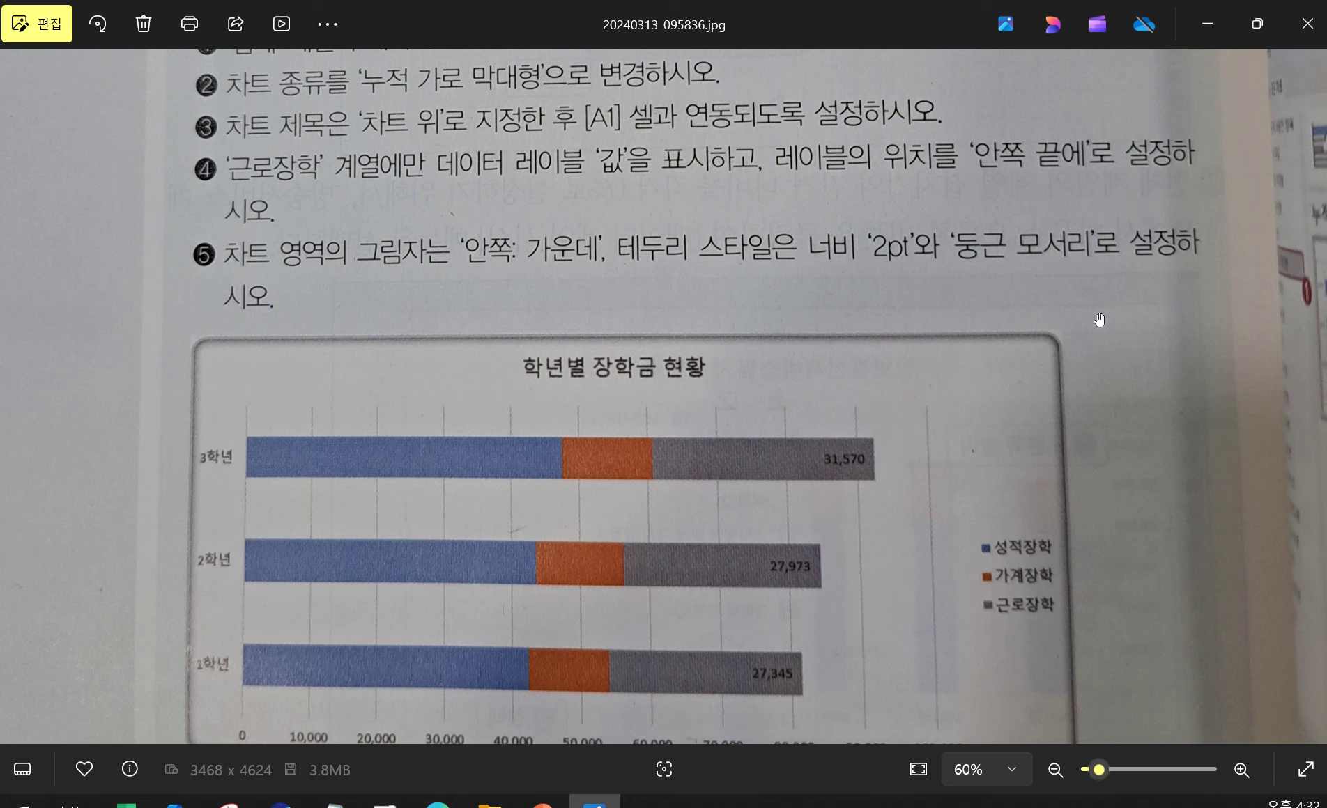
click(1211, 26)
click(776, 465)
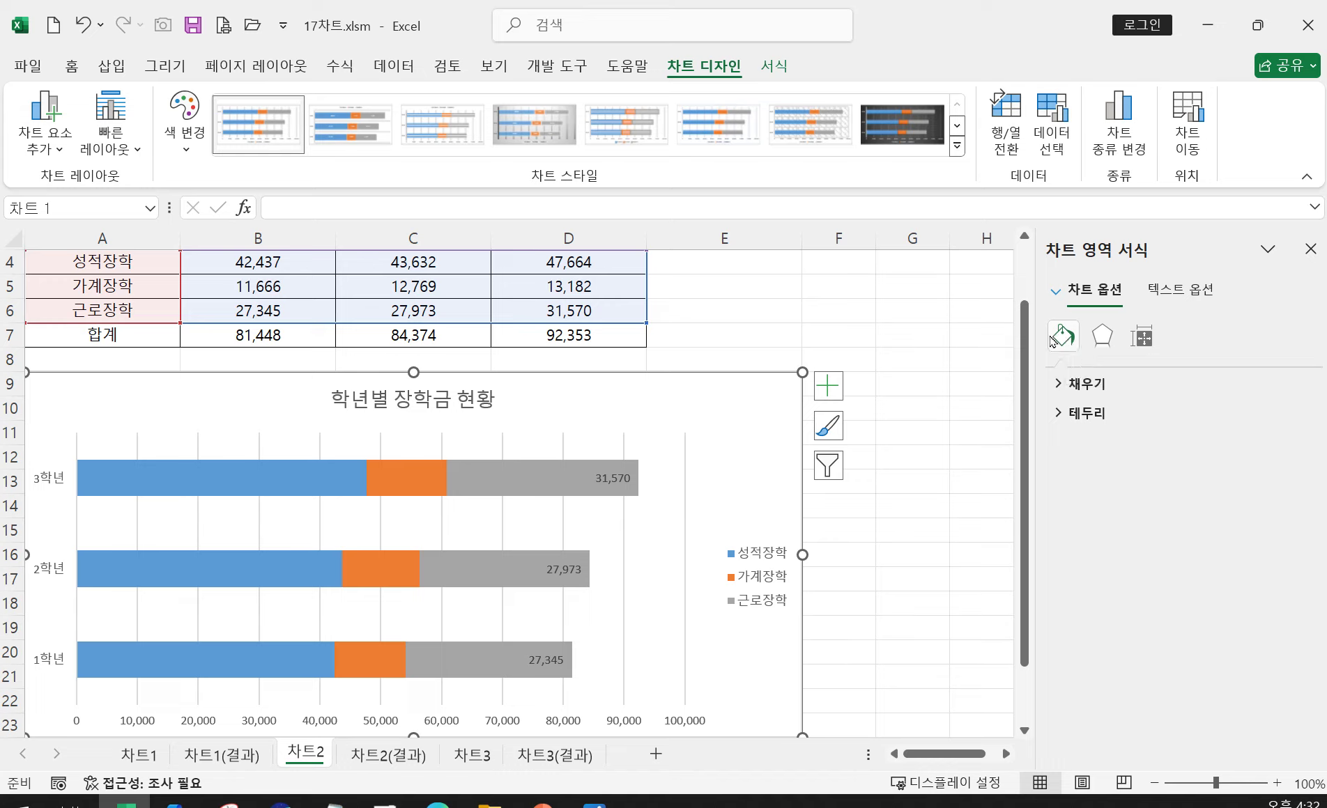
click(1068, 417)
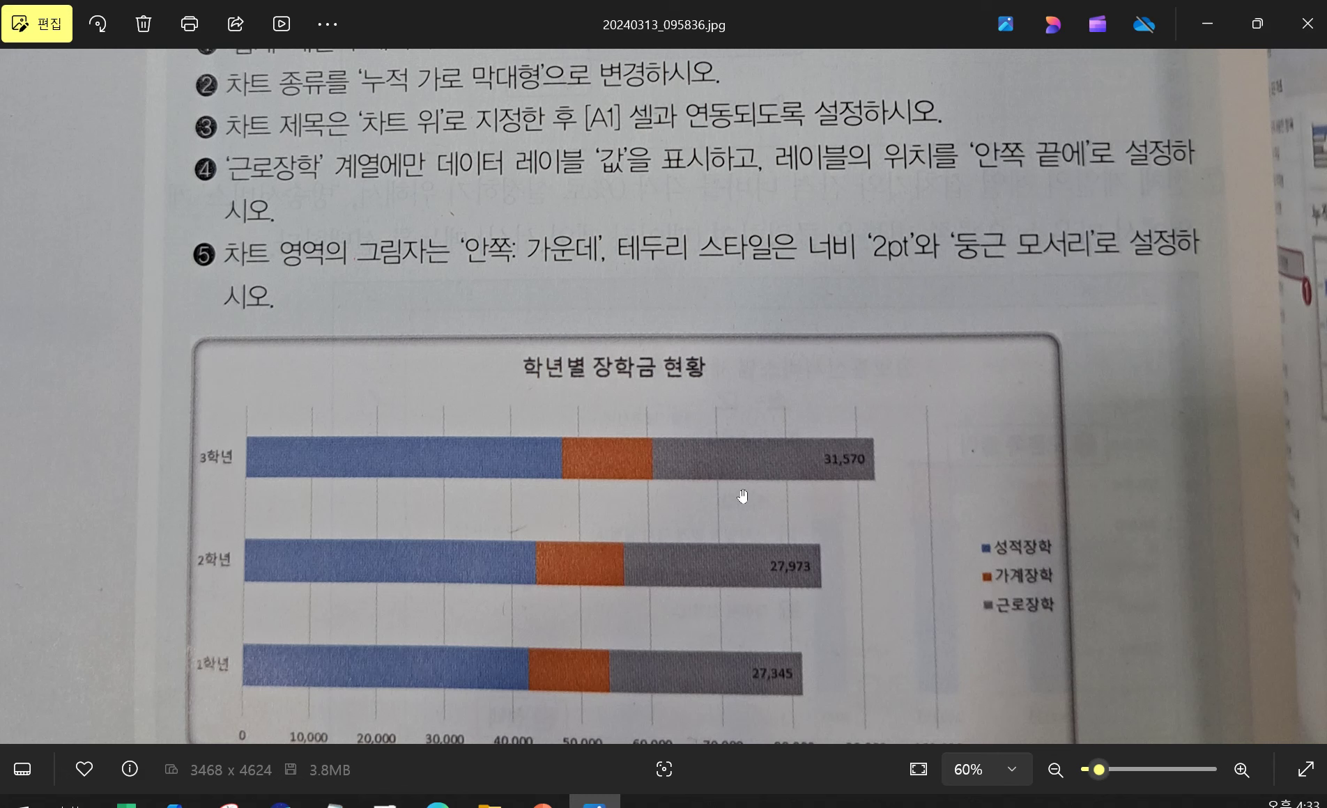
click(595, 803)
click(1207, 24)
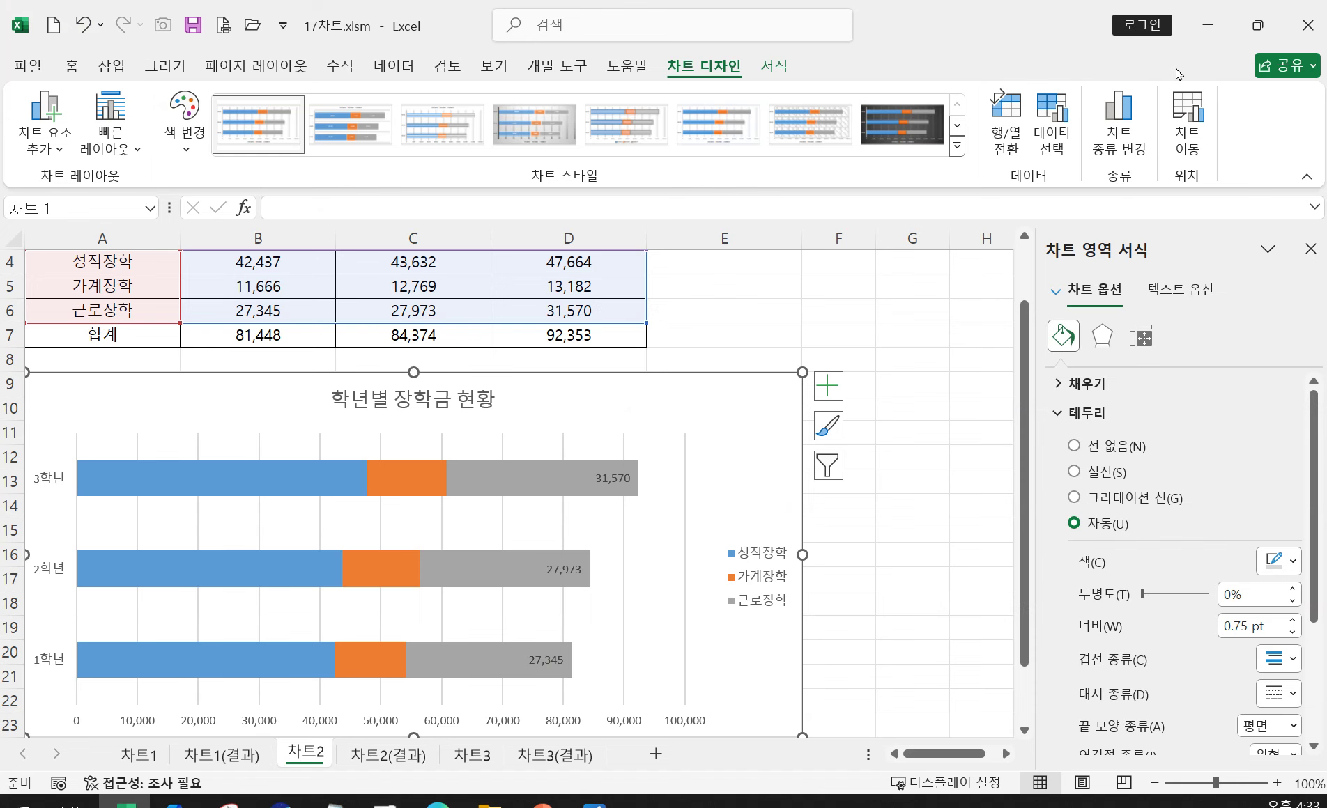
Set the chart area border width to 2 pt and enable 둥근 모서리 (rounded corners)
double_click(1248, 629)
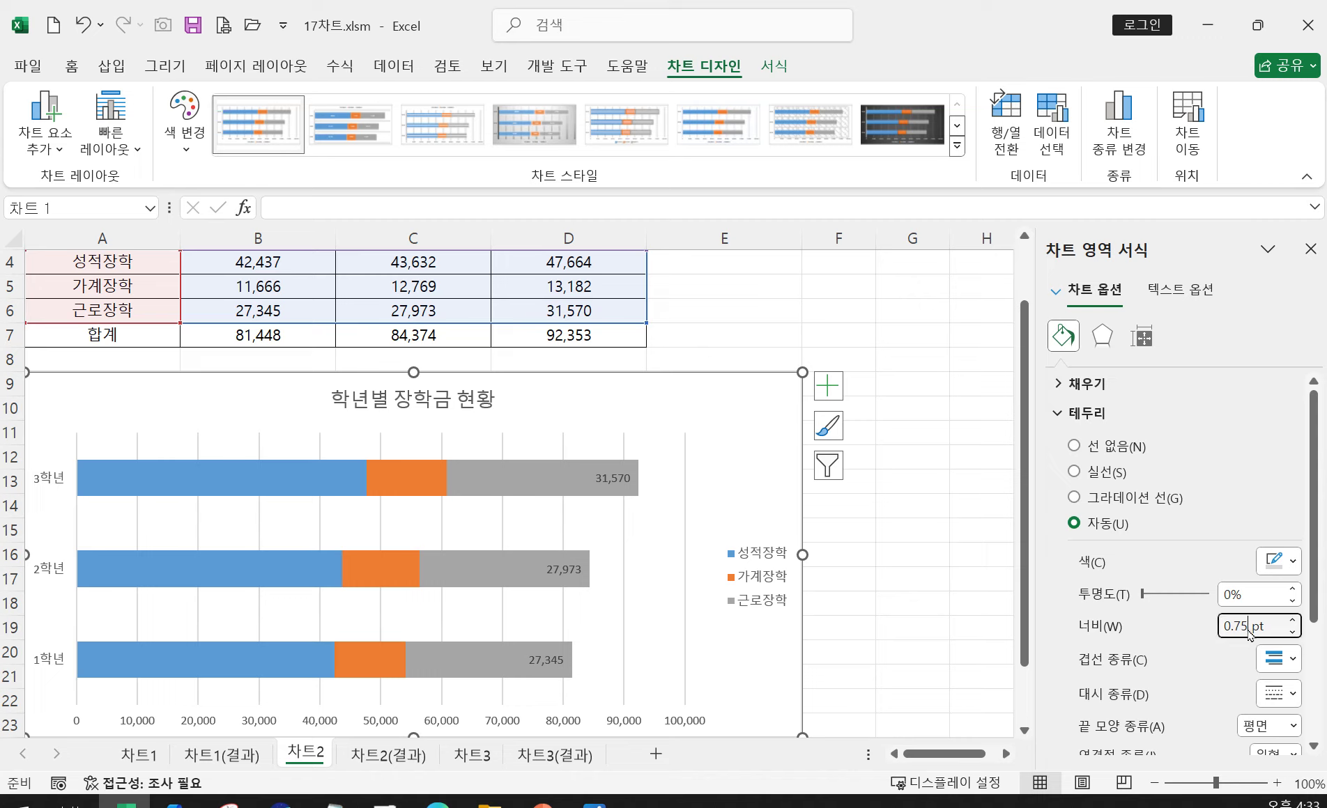
text(2)
key(Return)
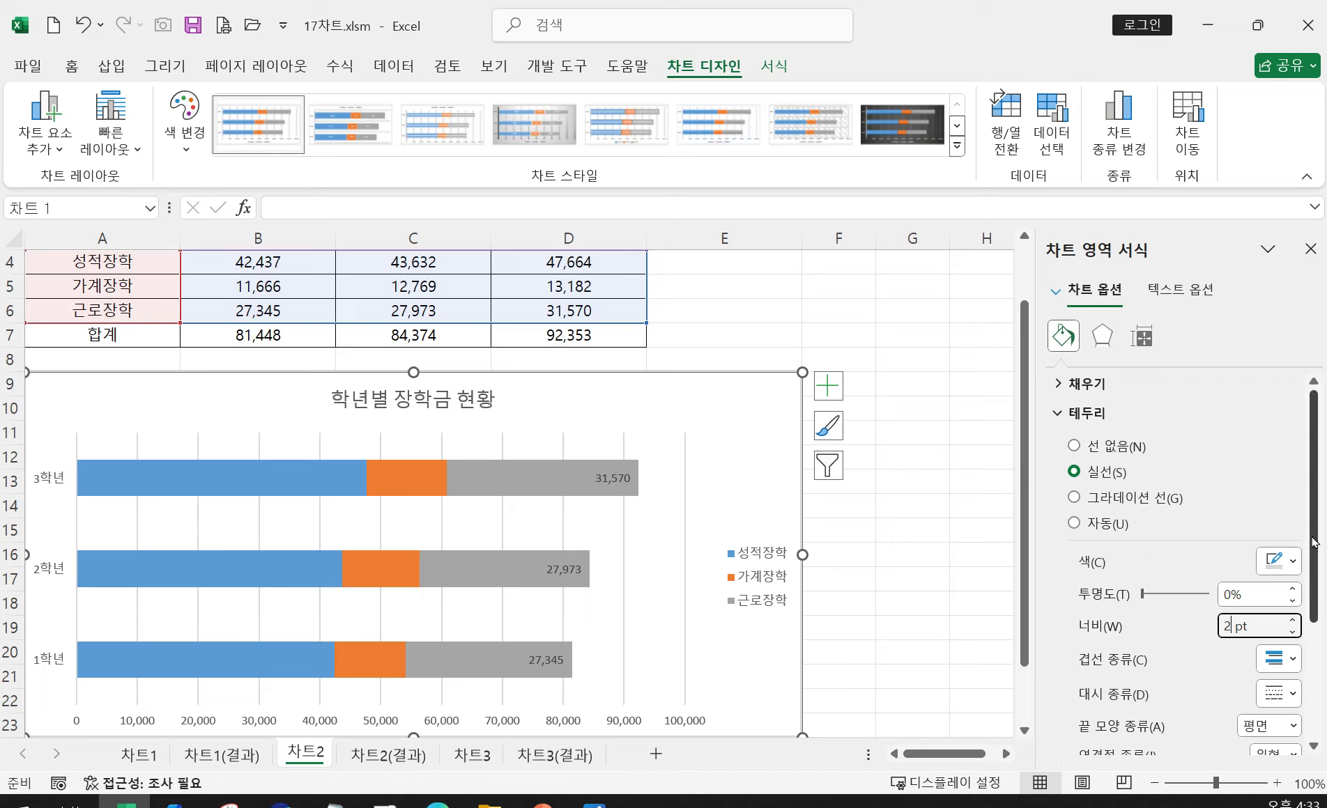
drag(1311, 542, 1298, 732)
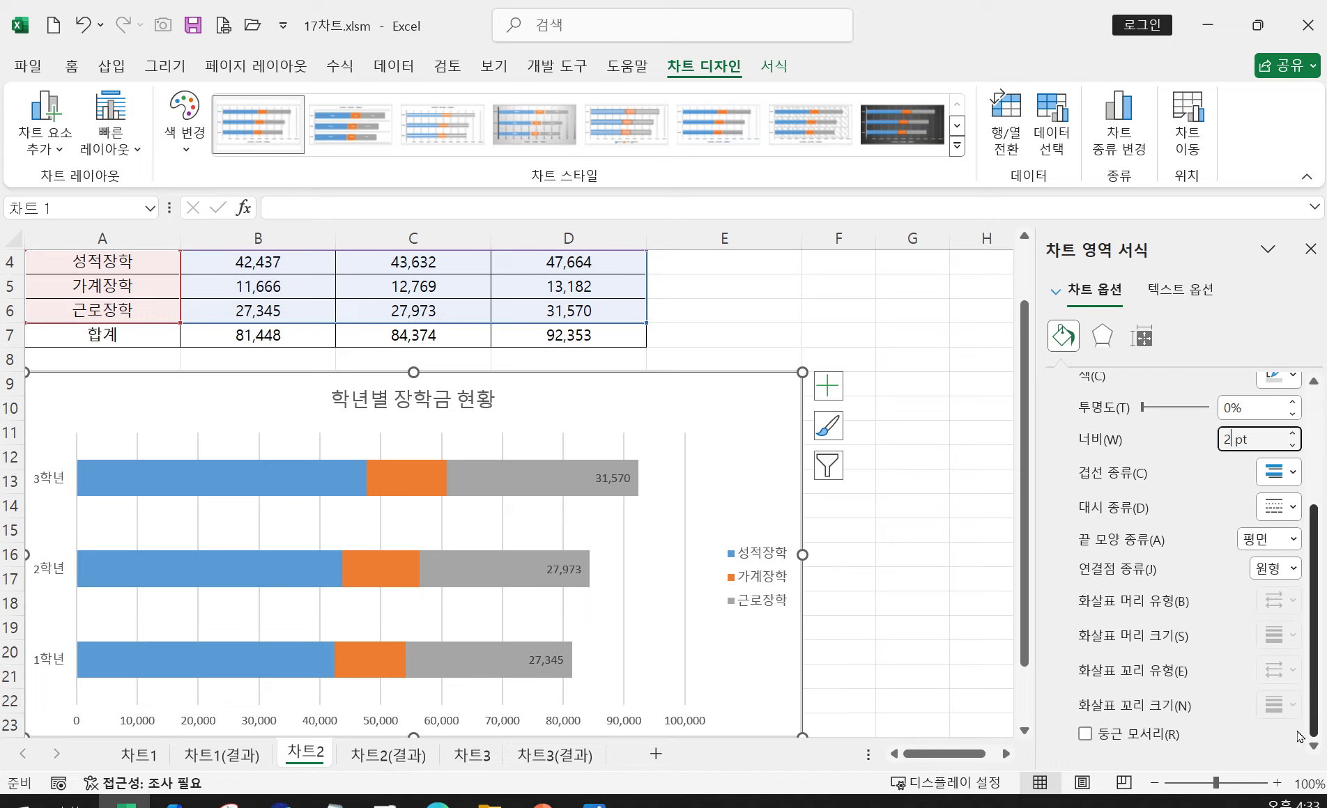
click(1084, 734)
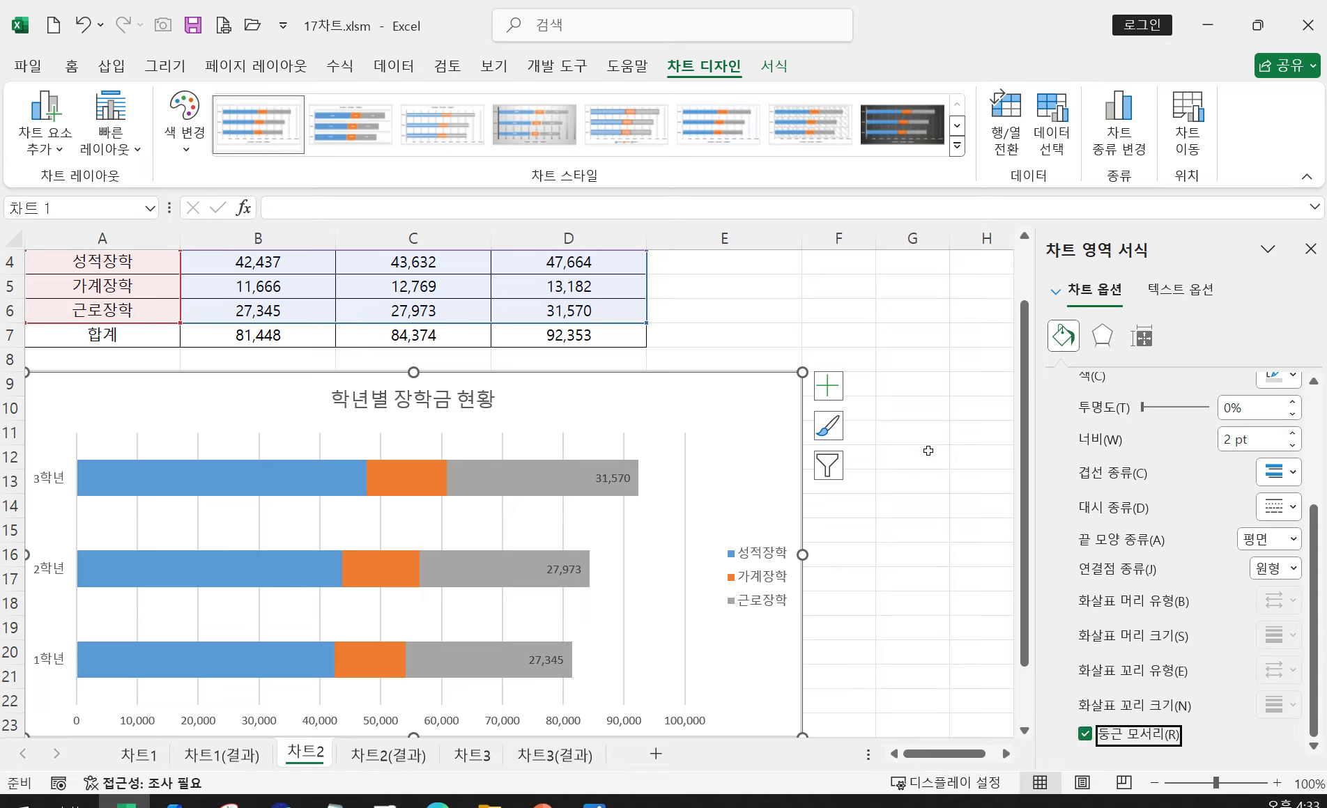
click(899, 479)
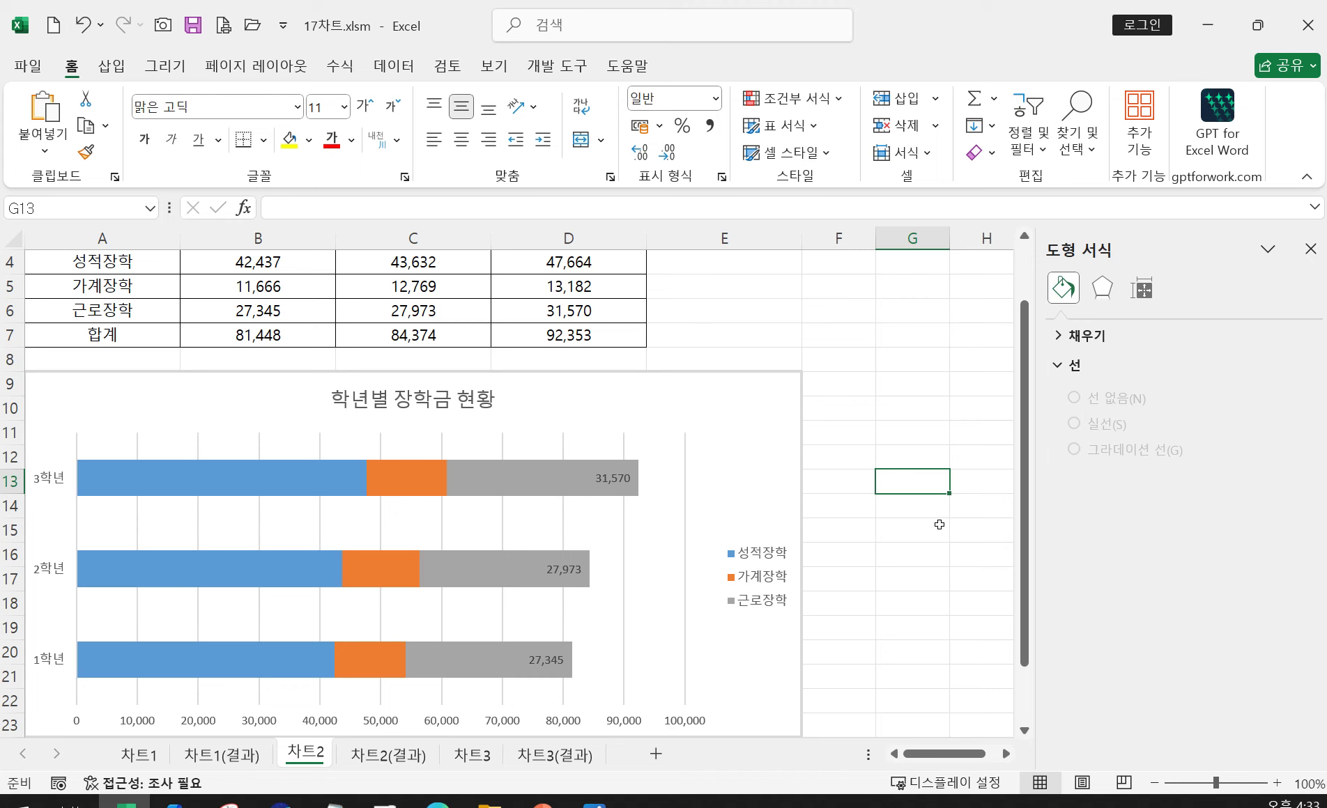
Check the chart area's border settings and how the chart's corners are drawn on the sheet
click(725, 483)
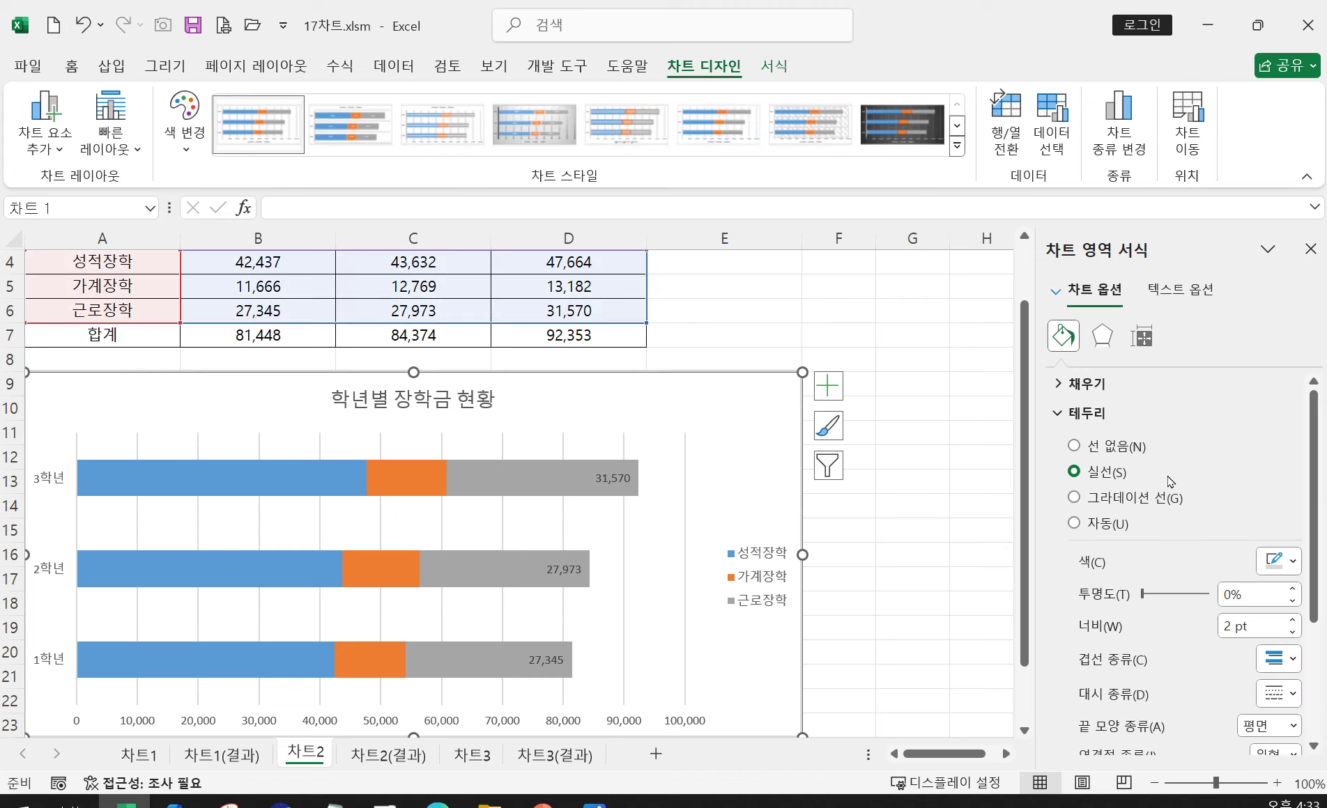
scroll(1211, 604, down, 5)
click(880, 547)
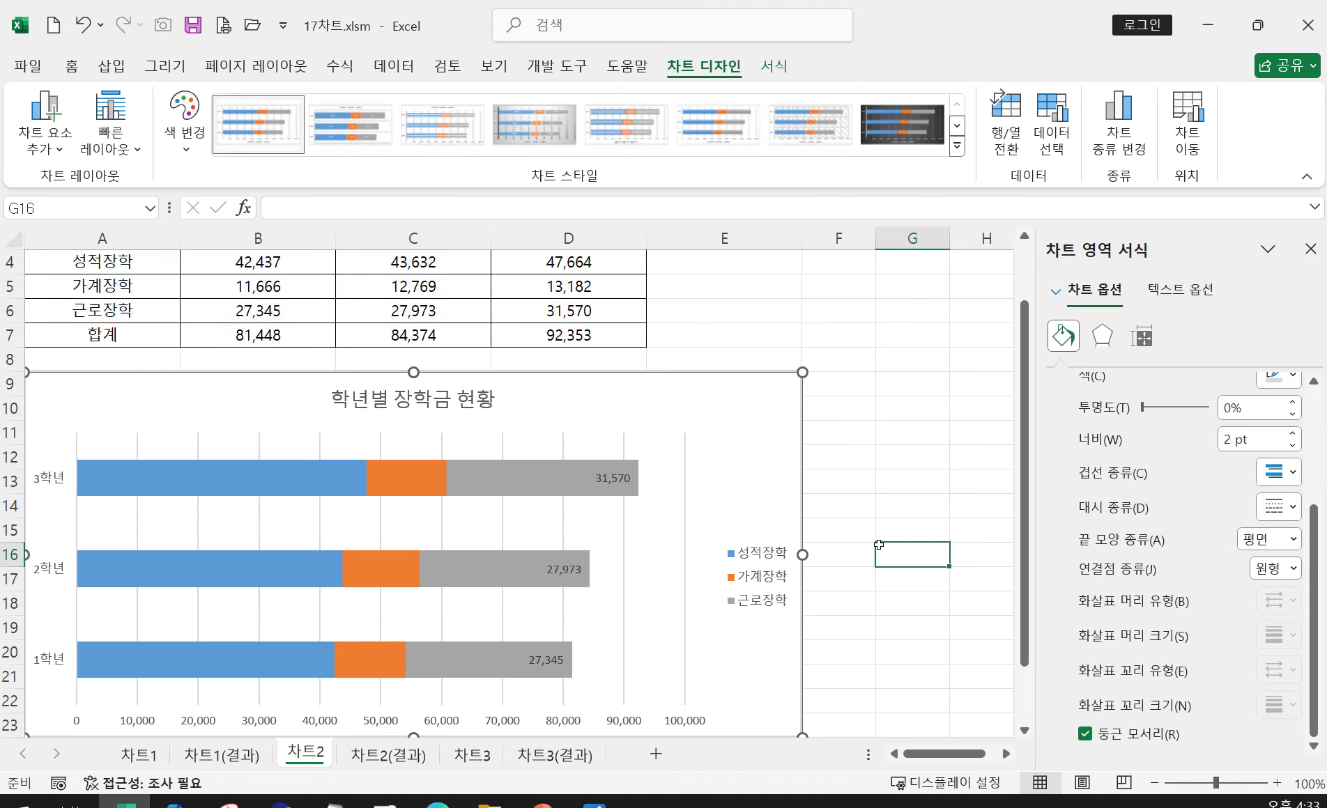
click(765, 481)
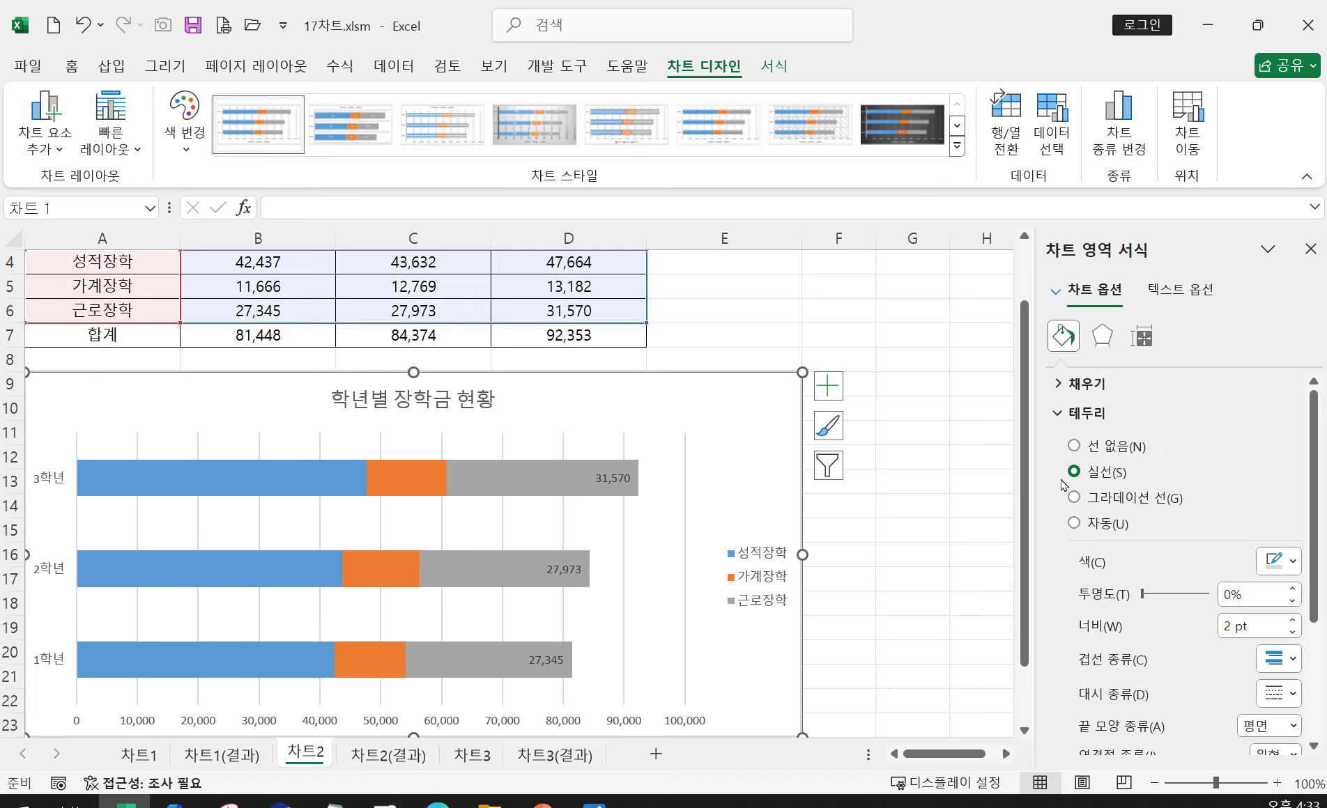
click(918, 388)
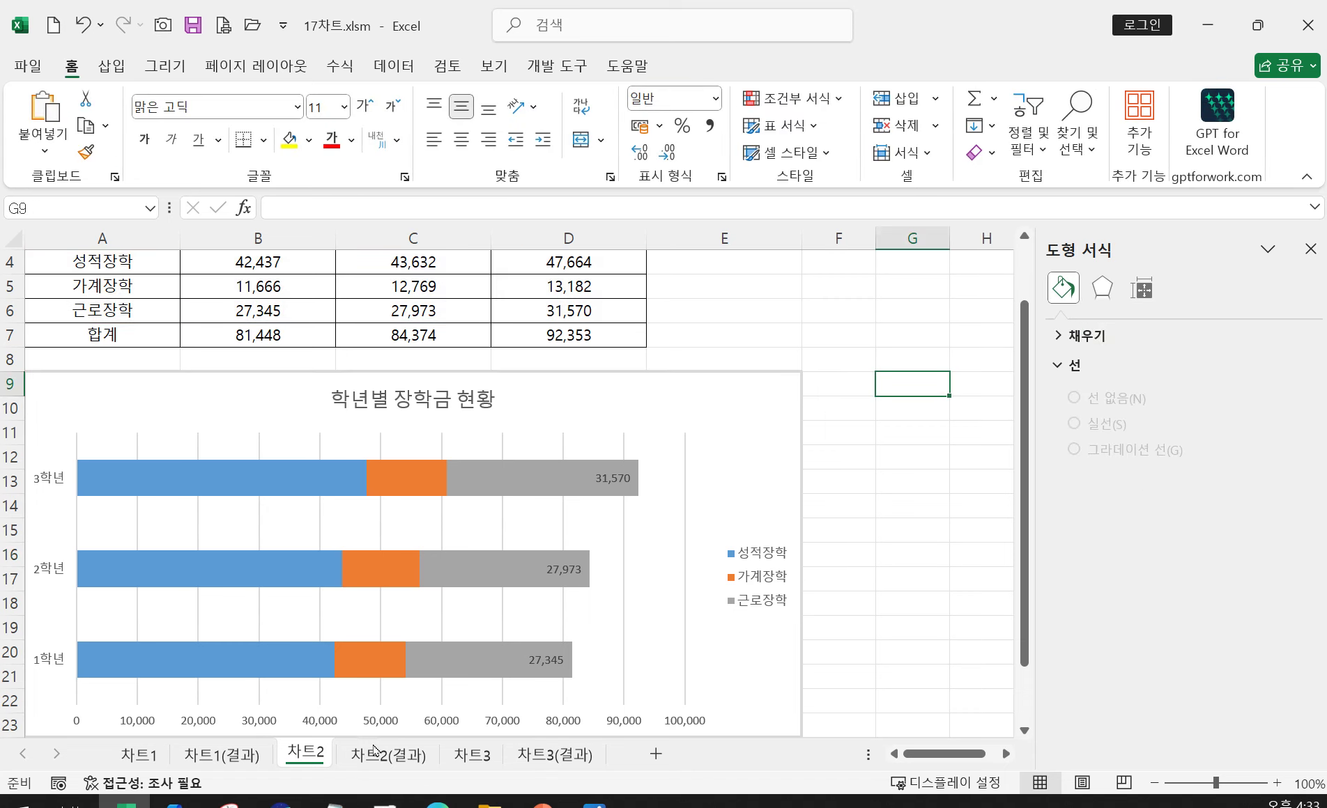
click(235, 757)
click(298, 757)
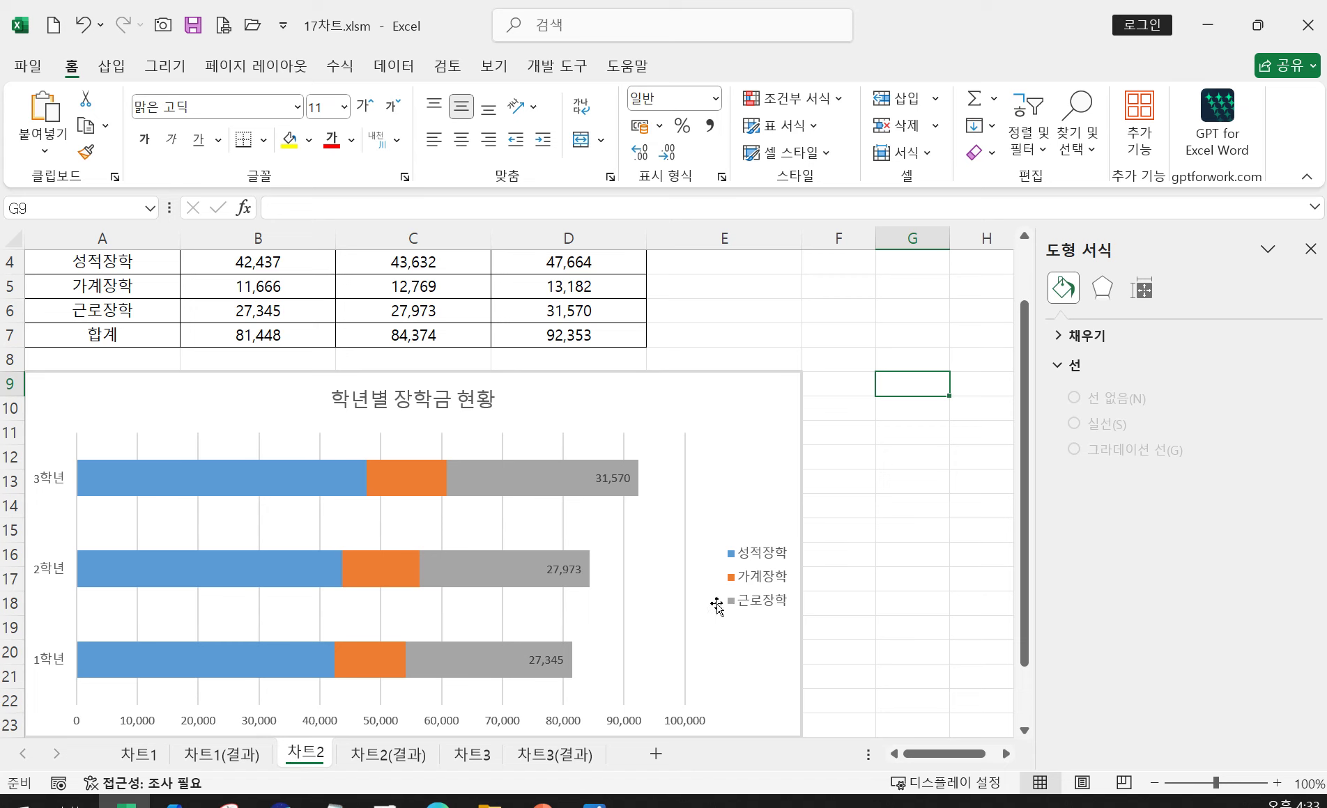
Reapply 둥근 모서리 (rounded corners) to the chart area border by disabling and enabling it again
click(794, 540)
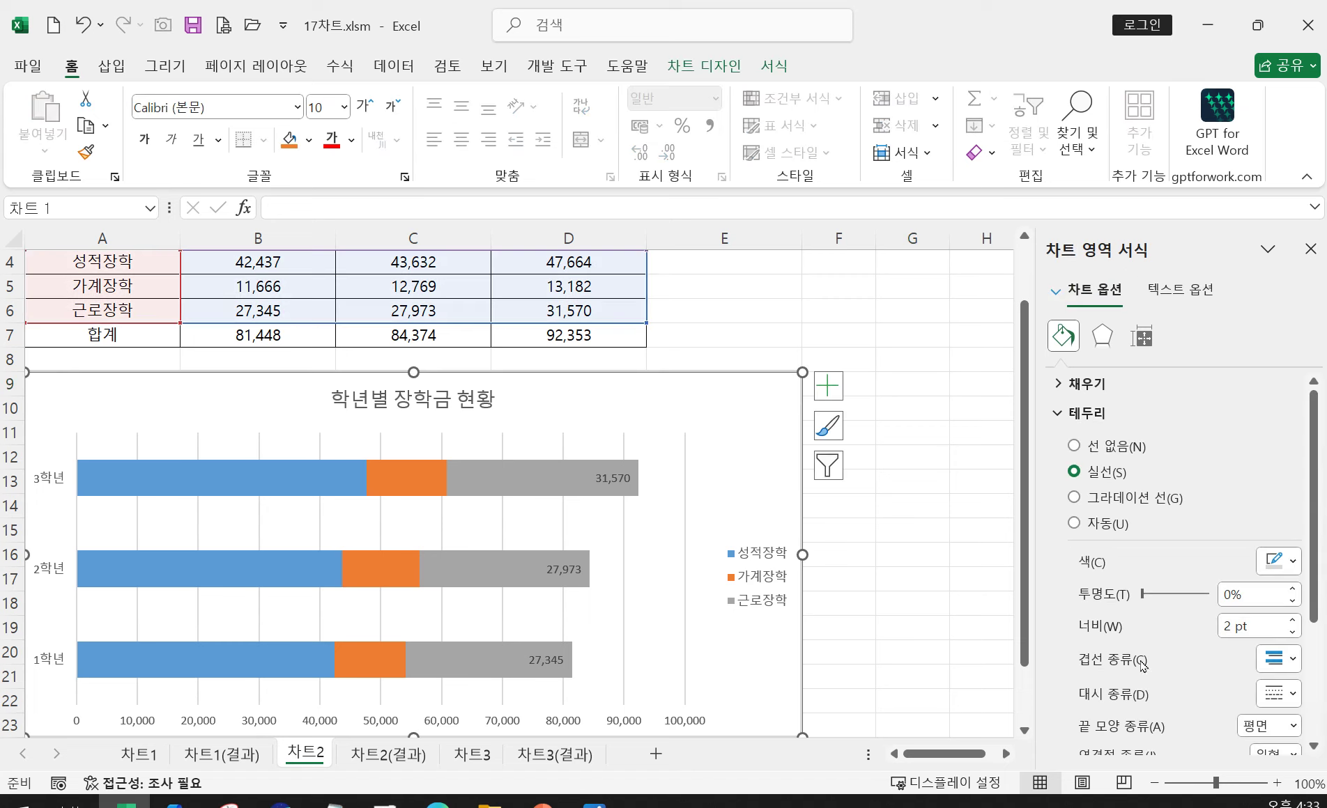
scroll(1143, 613, down, 1)
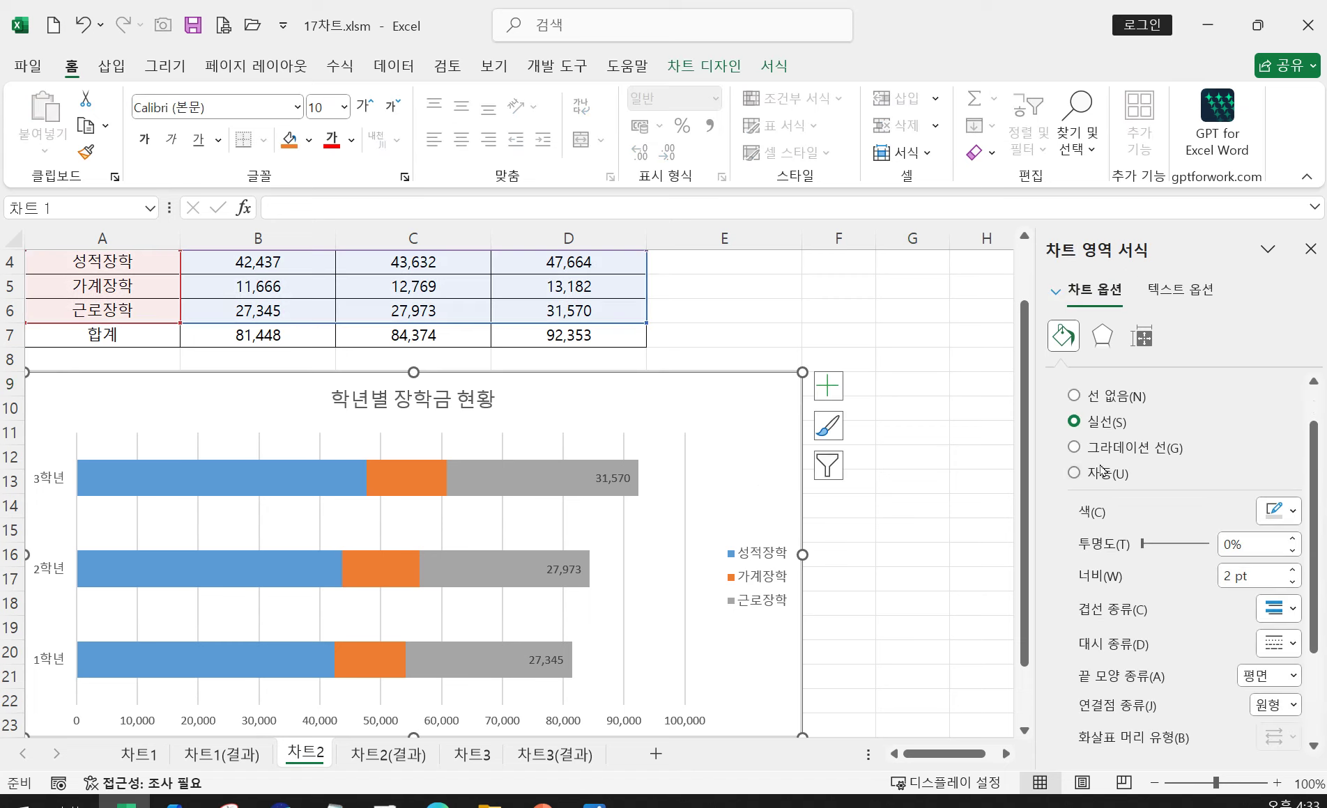
scroll(1105, 481, down, 3)
click(1085, 736)
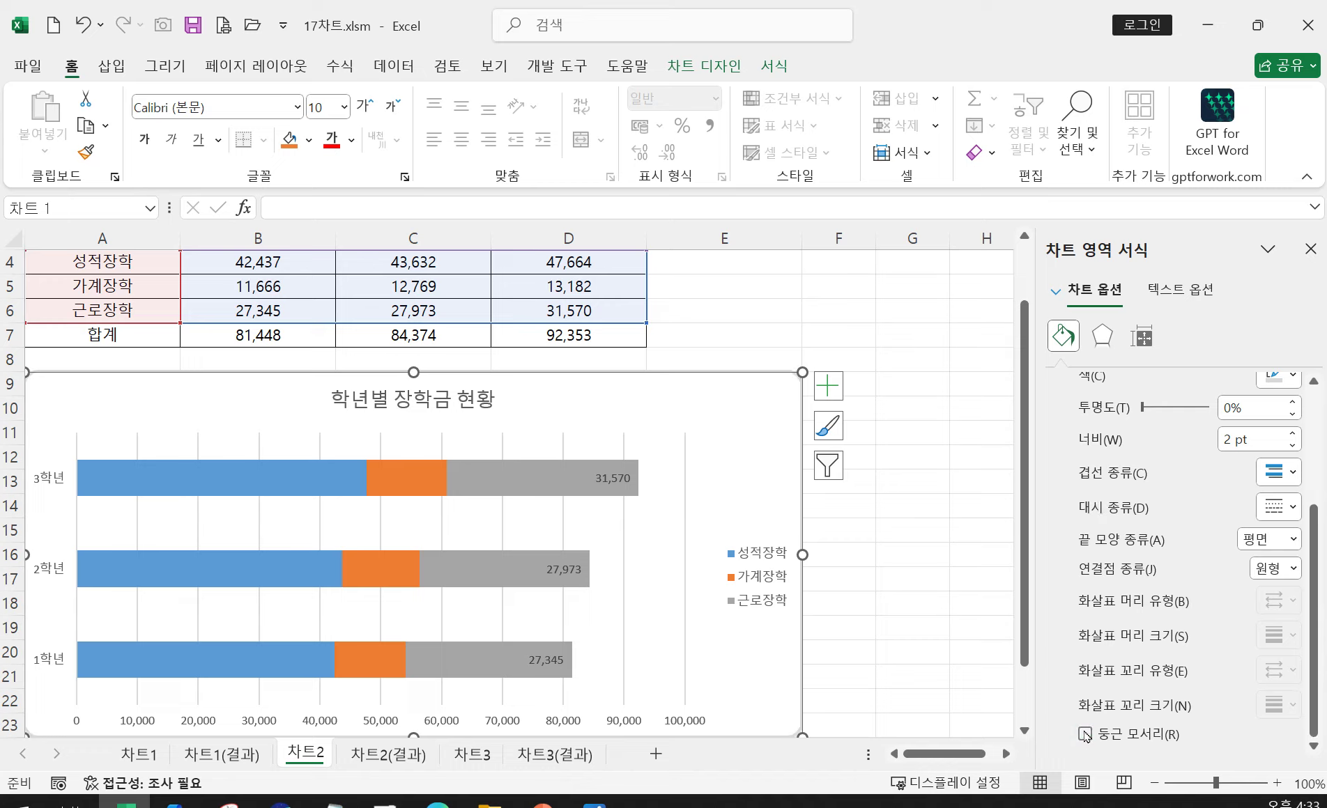
click(1085, 735)
click(961, 662)
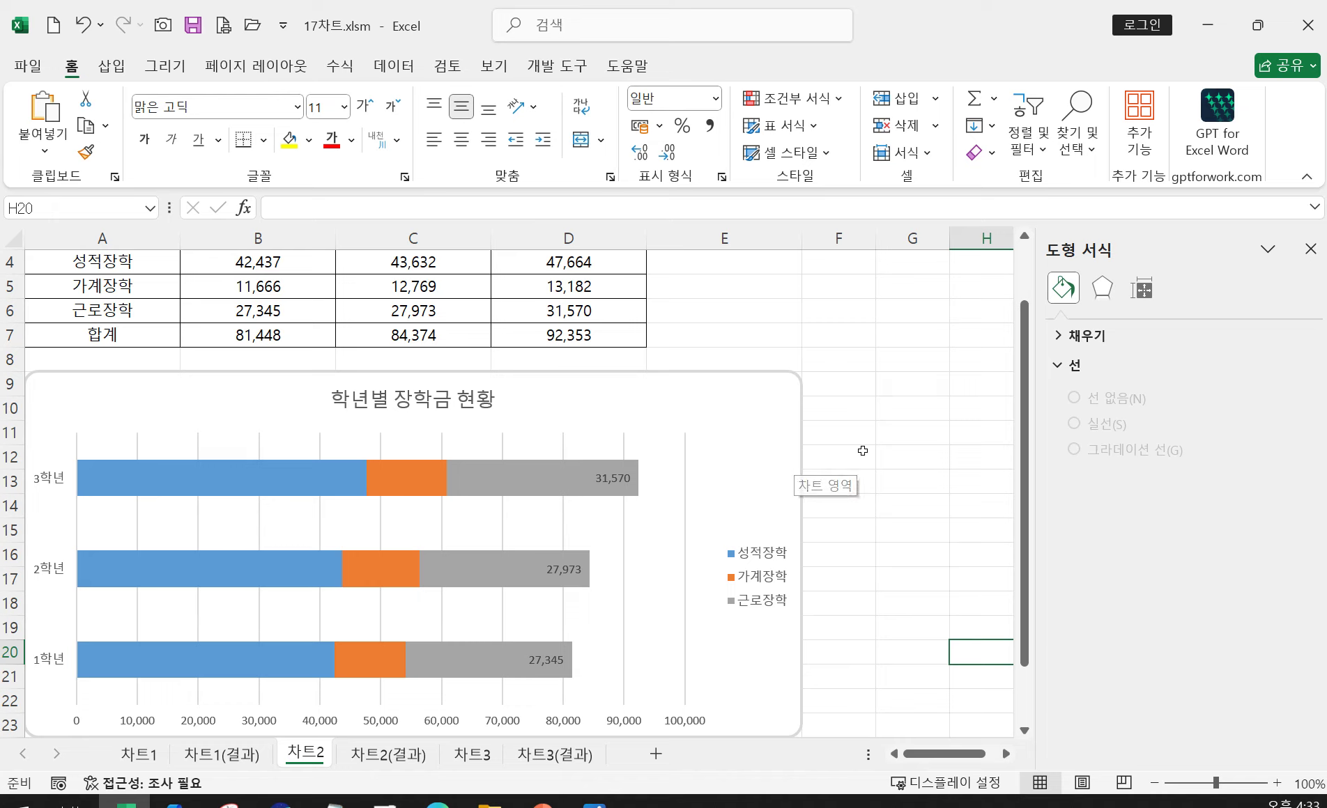
Switch the chart area's 둥근 모서리 (rounded corners) option off and back on once more
click(766, 489)
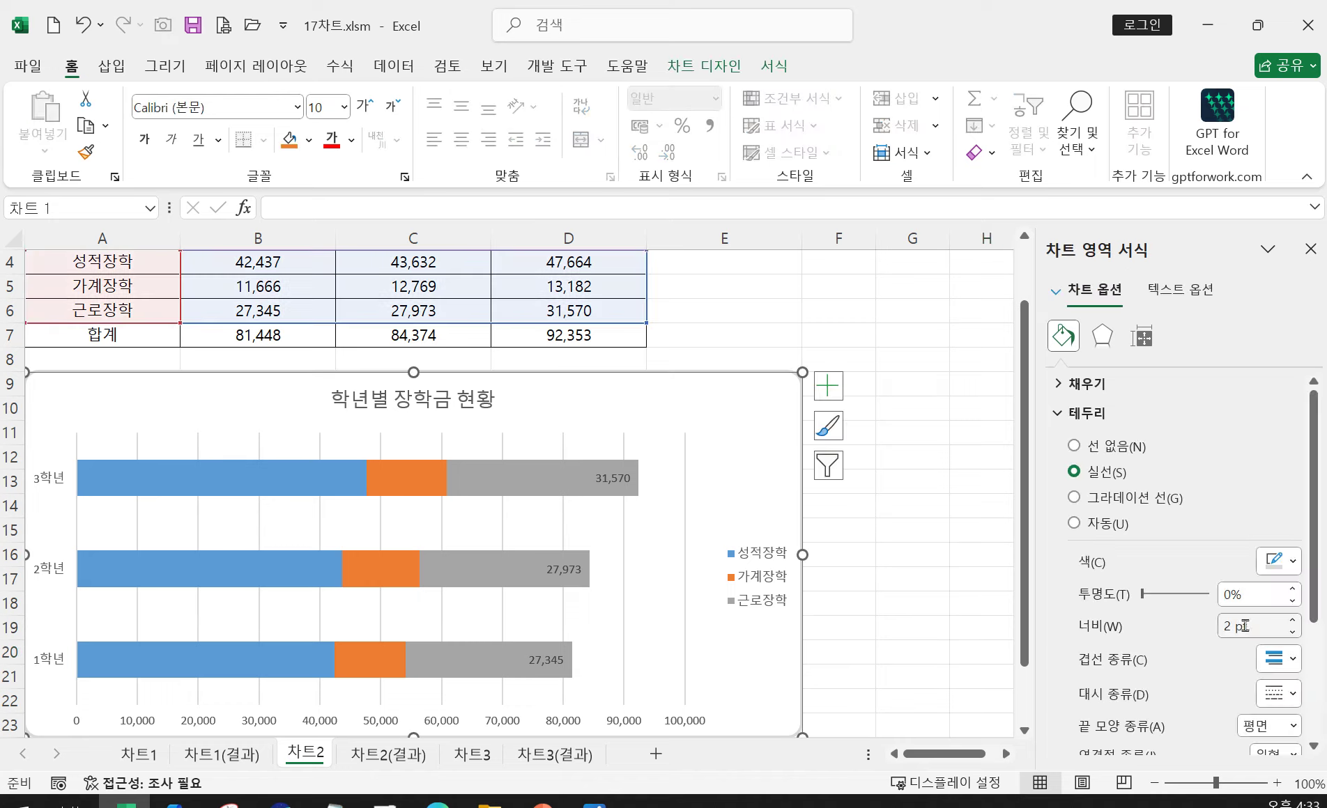
scroll(1113, 721, down, 3)
click(1086, 734)
click(1085, 734)
click(979, 580)
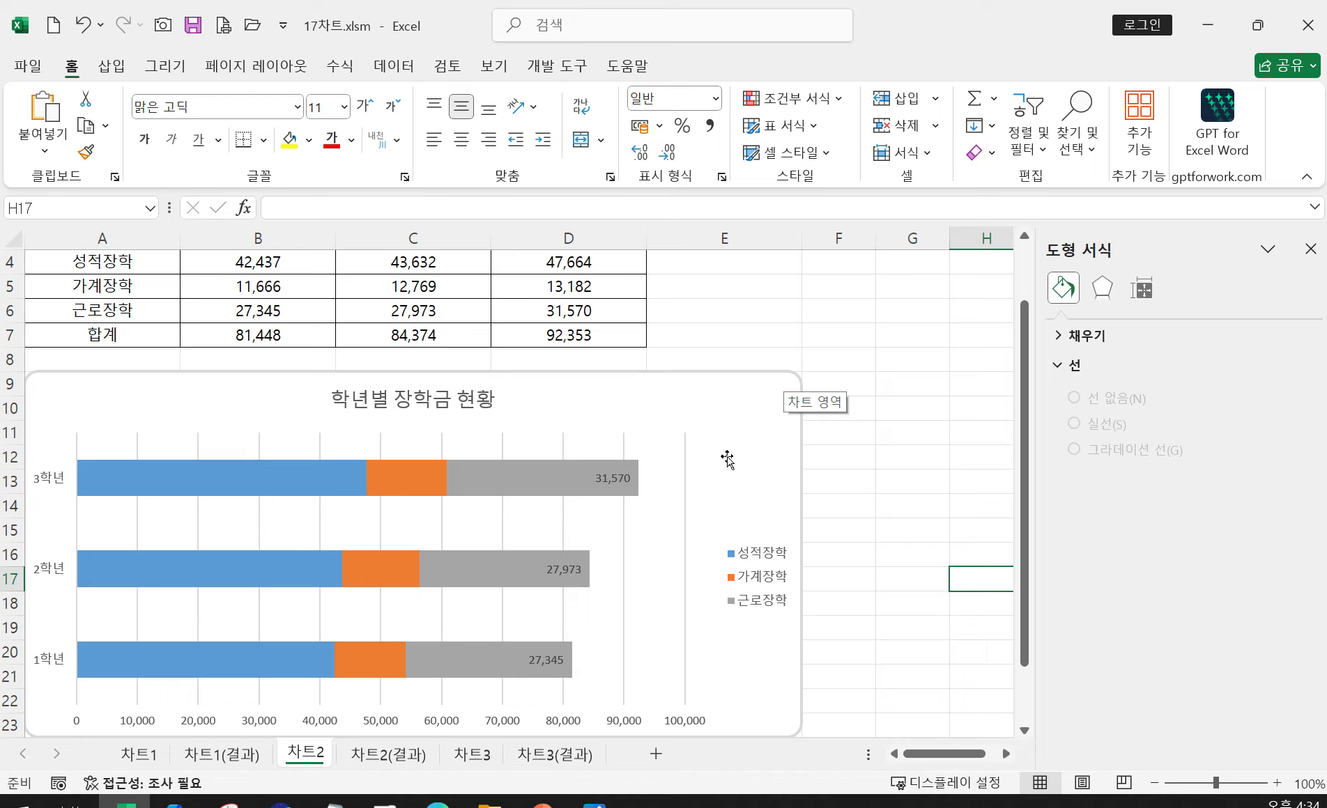
Apply the 안쪽: 가운데 (inner center) shadow preset to the chart area and deselect the chart
click(727, 459)
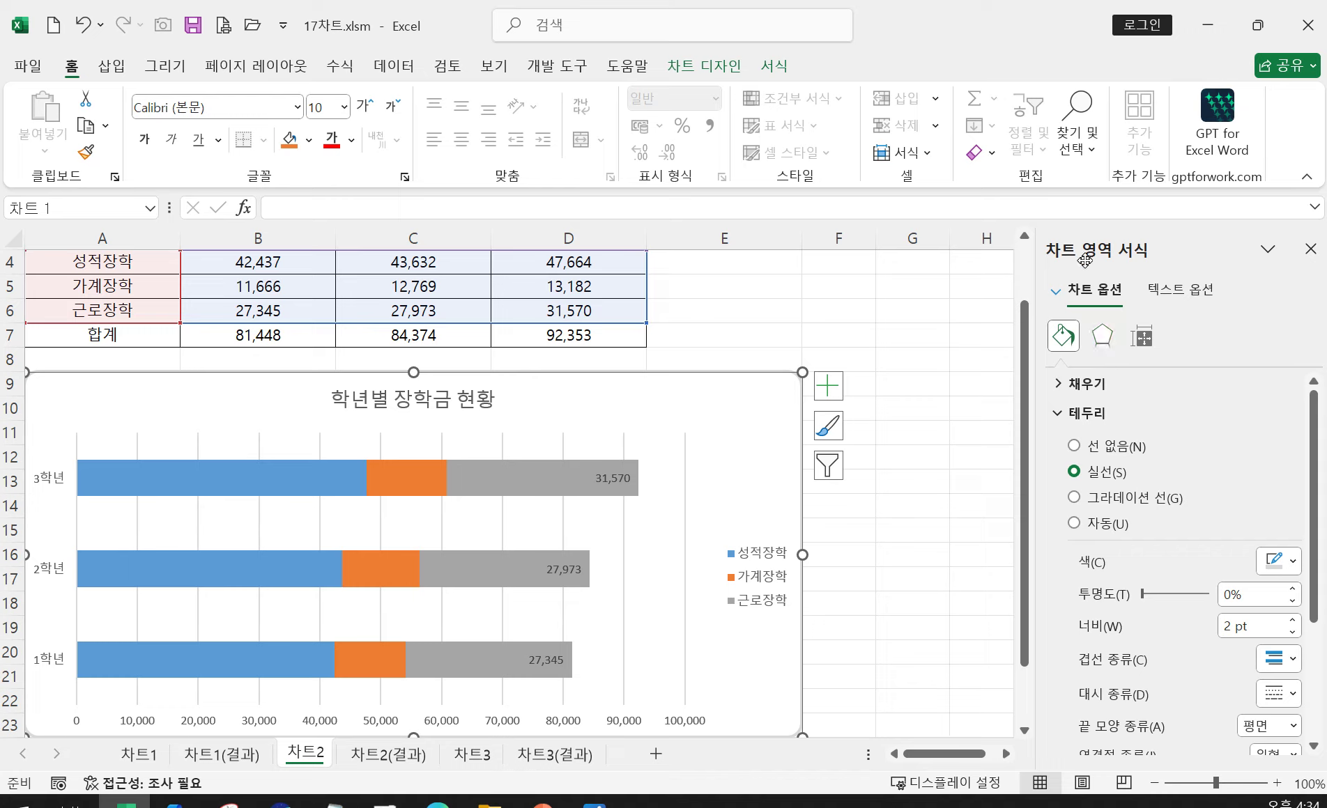
click(1100, 341)
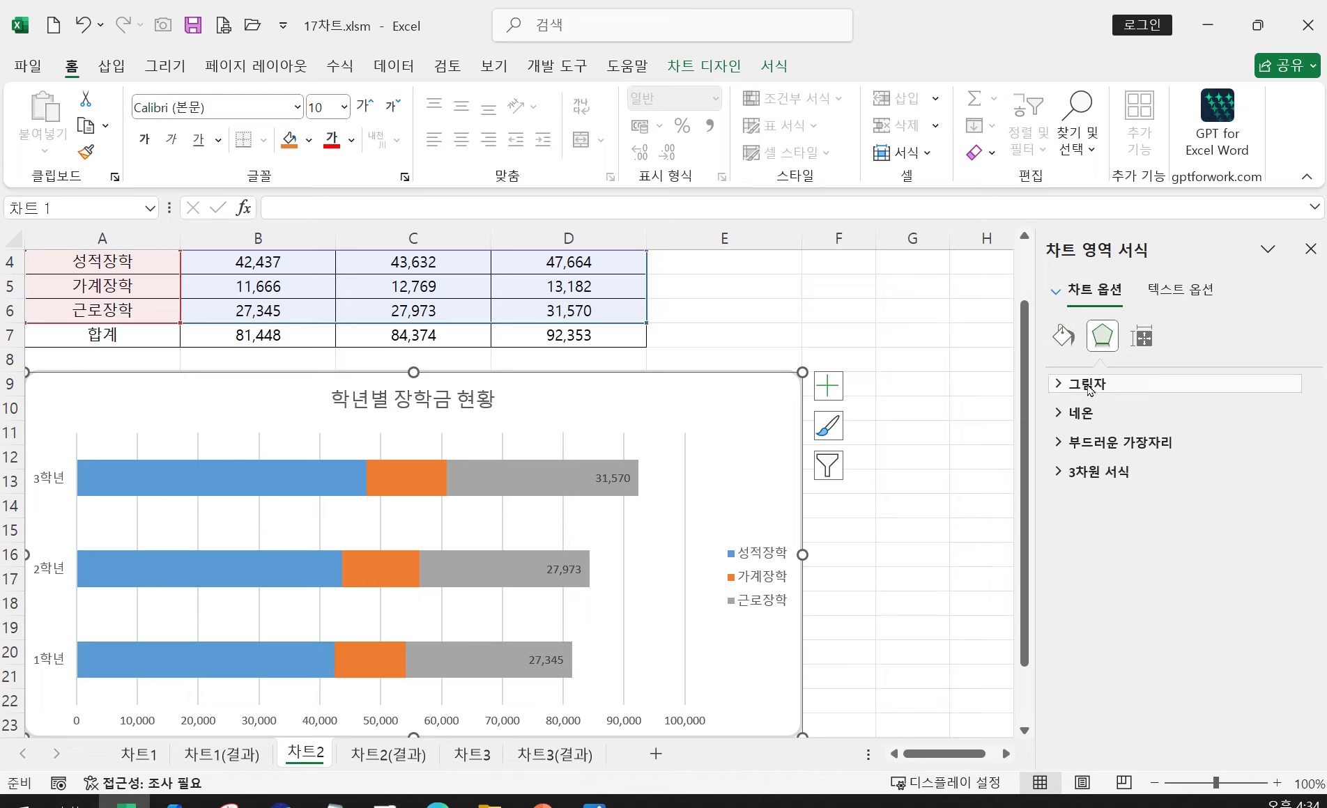
click(1089, 389)
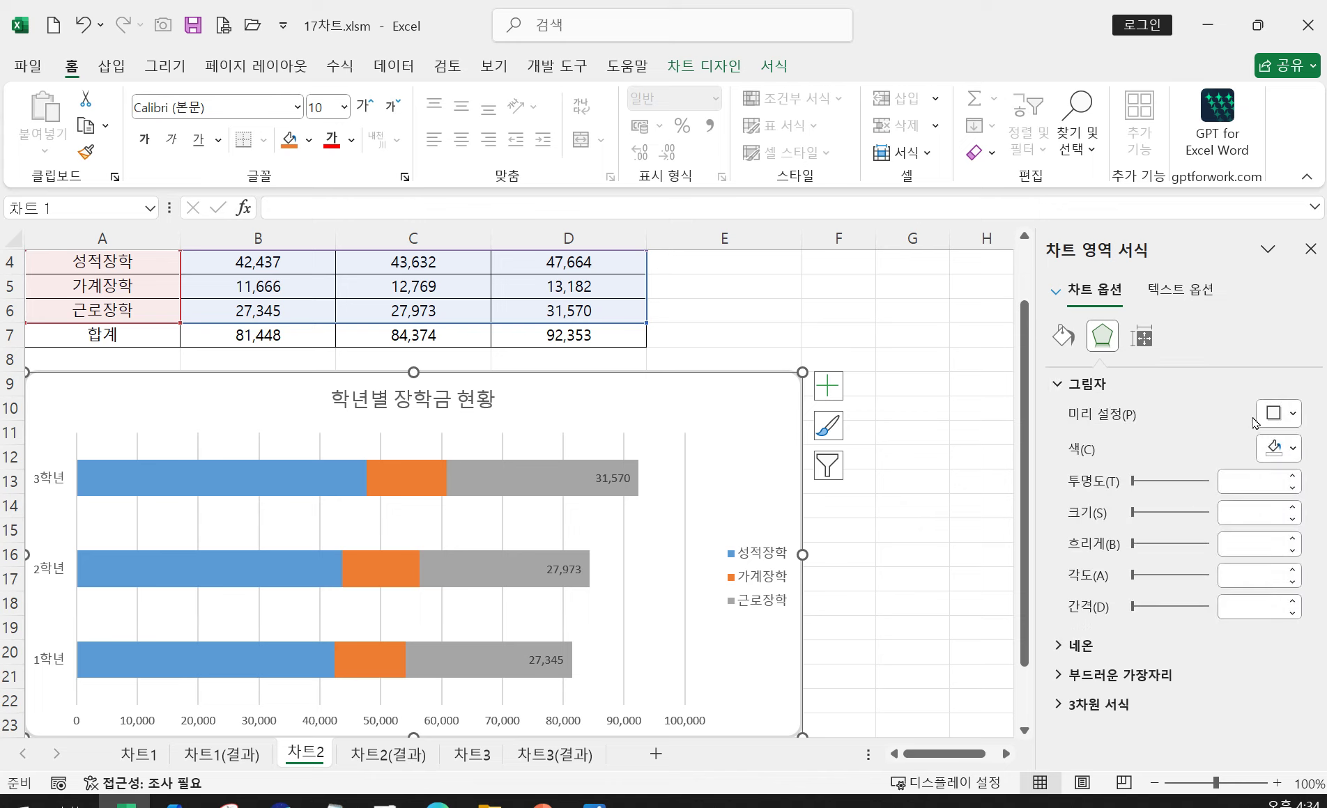
click(1288, 418)
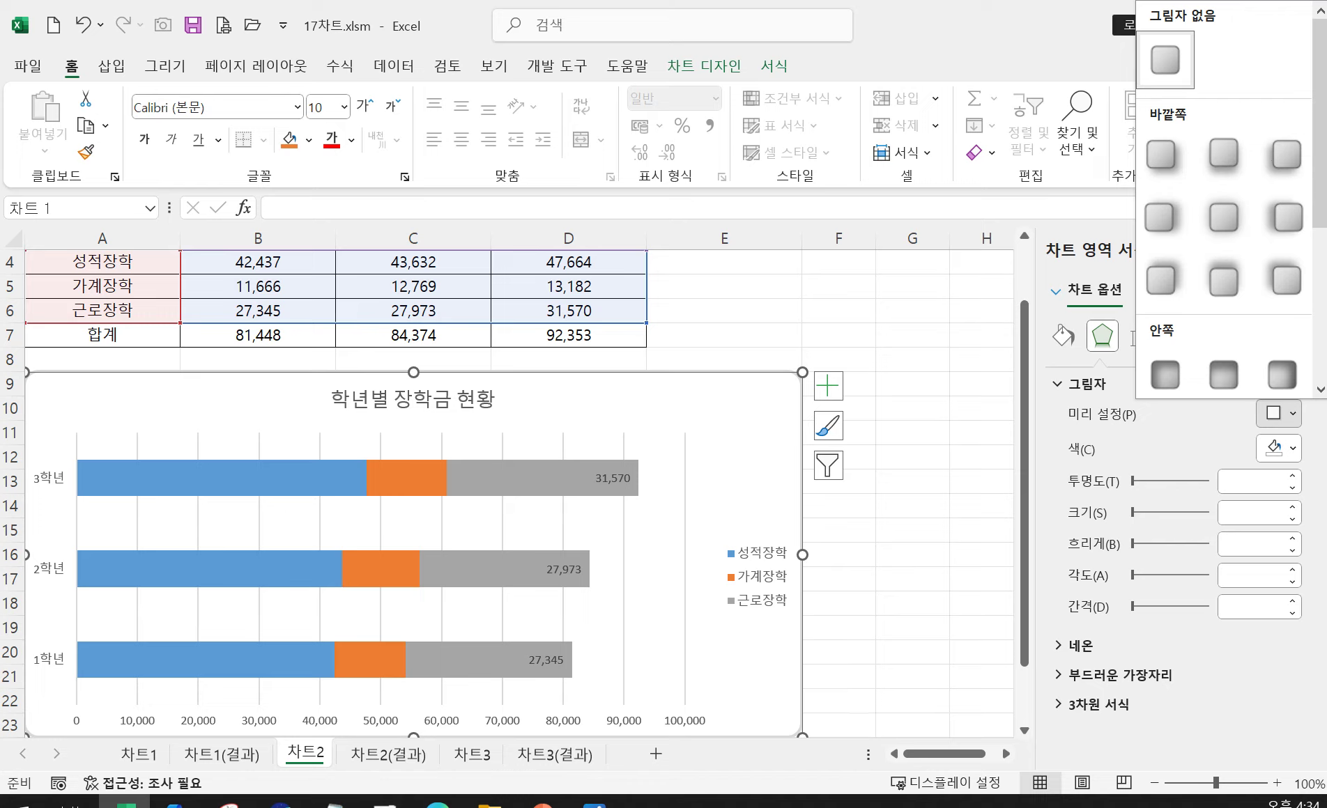
drag(1321, 187, 1322, 272)
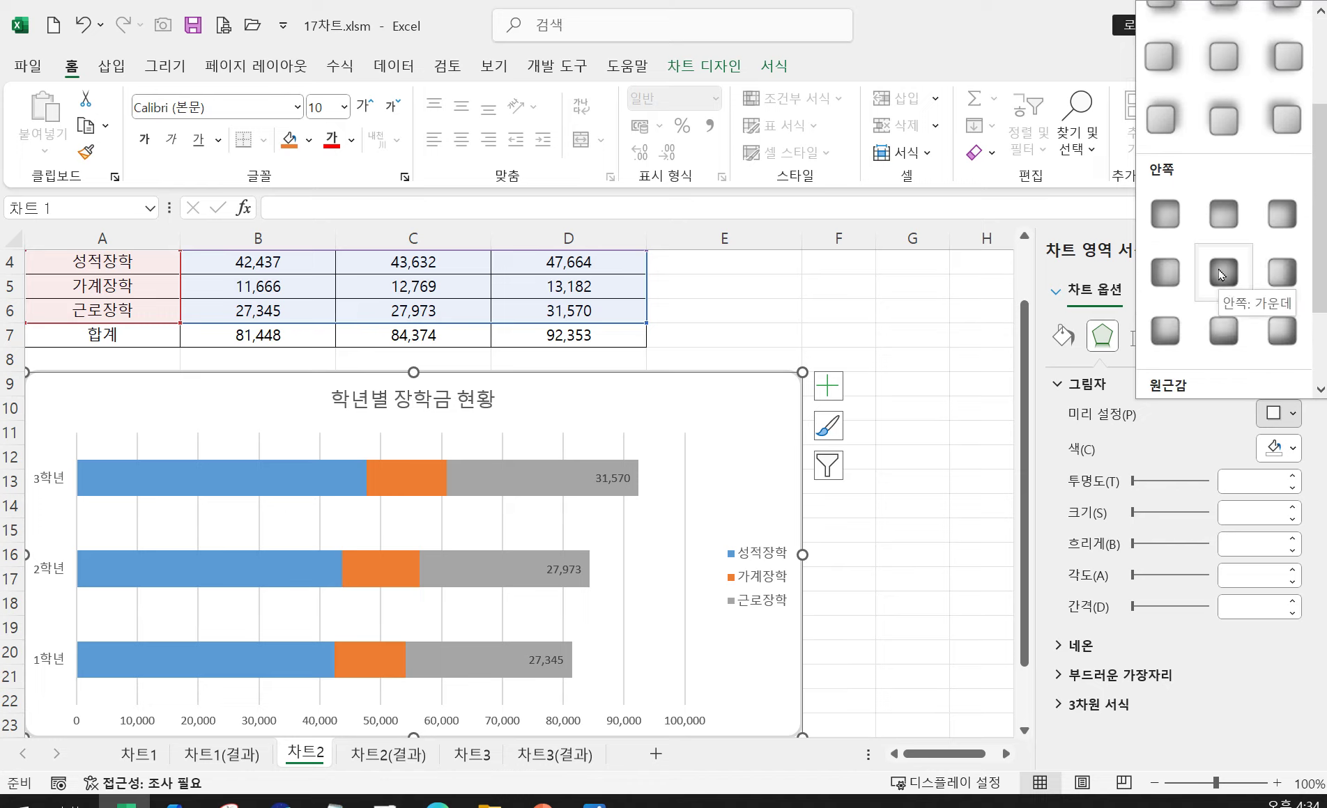
click(1221, 274)
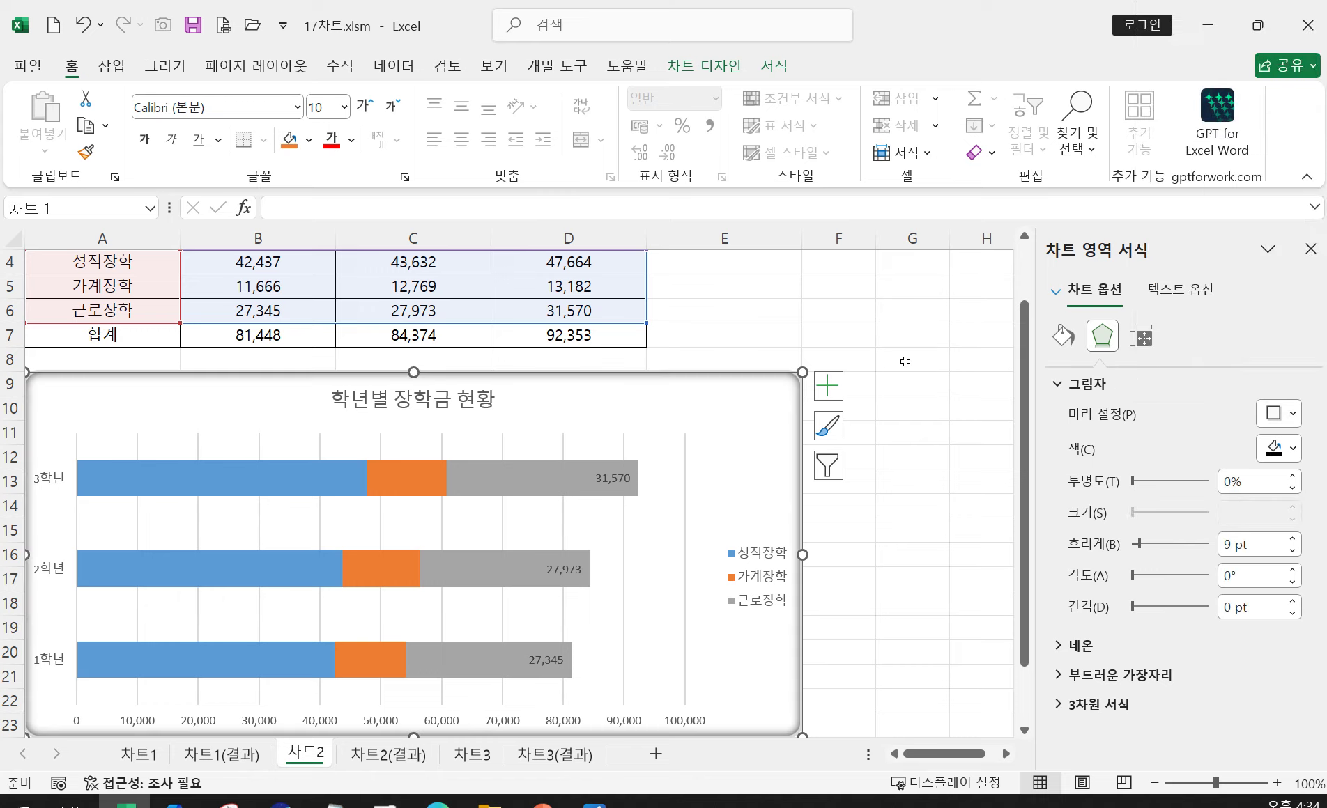
click(905, 362)
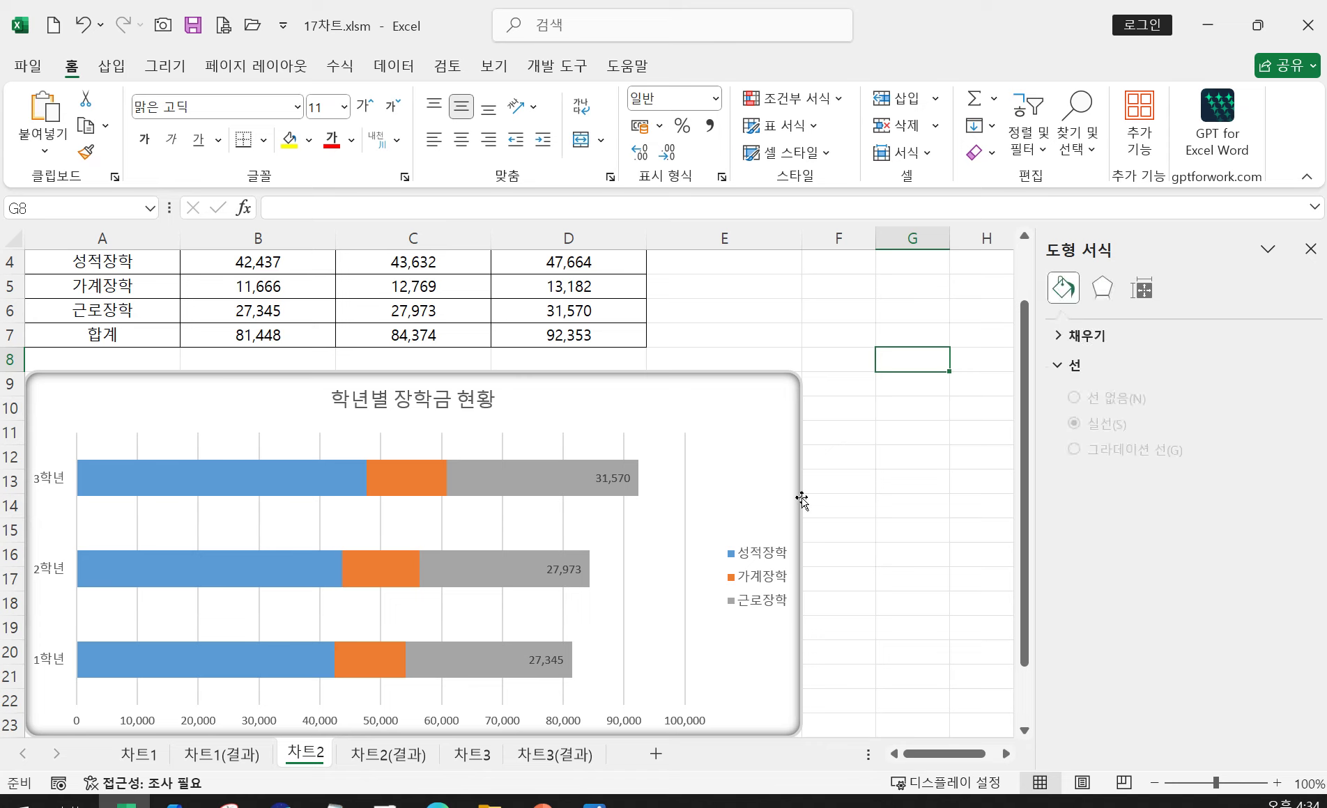